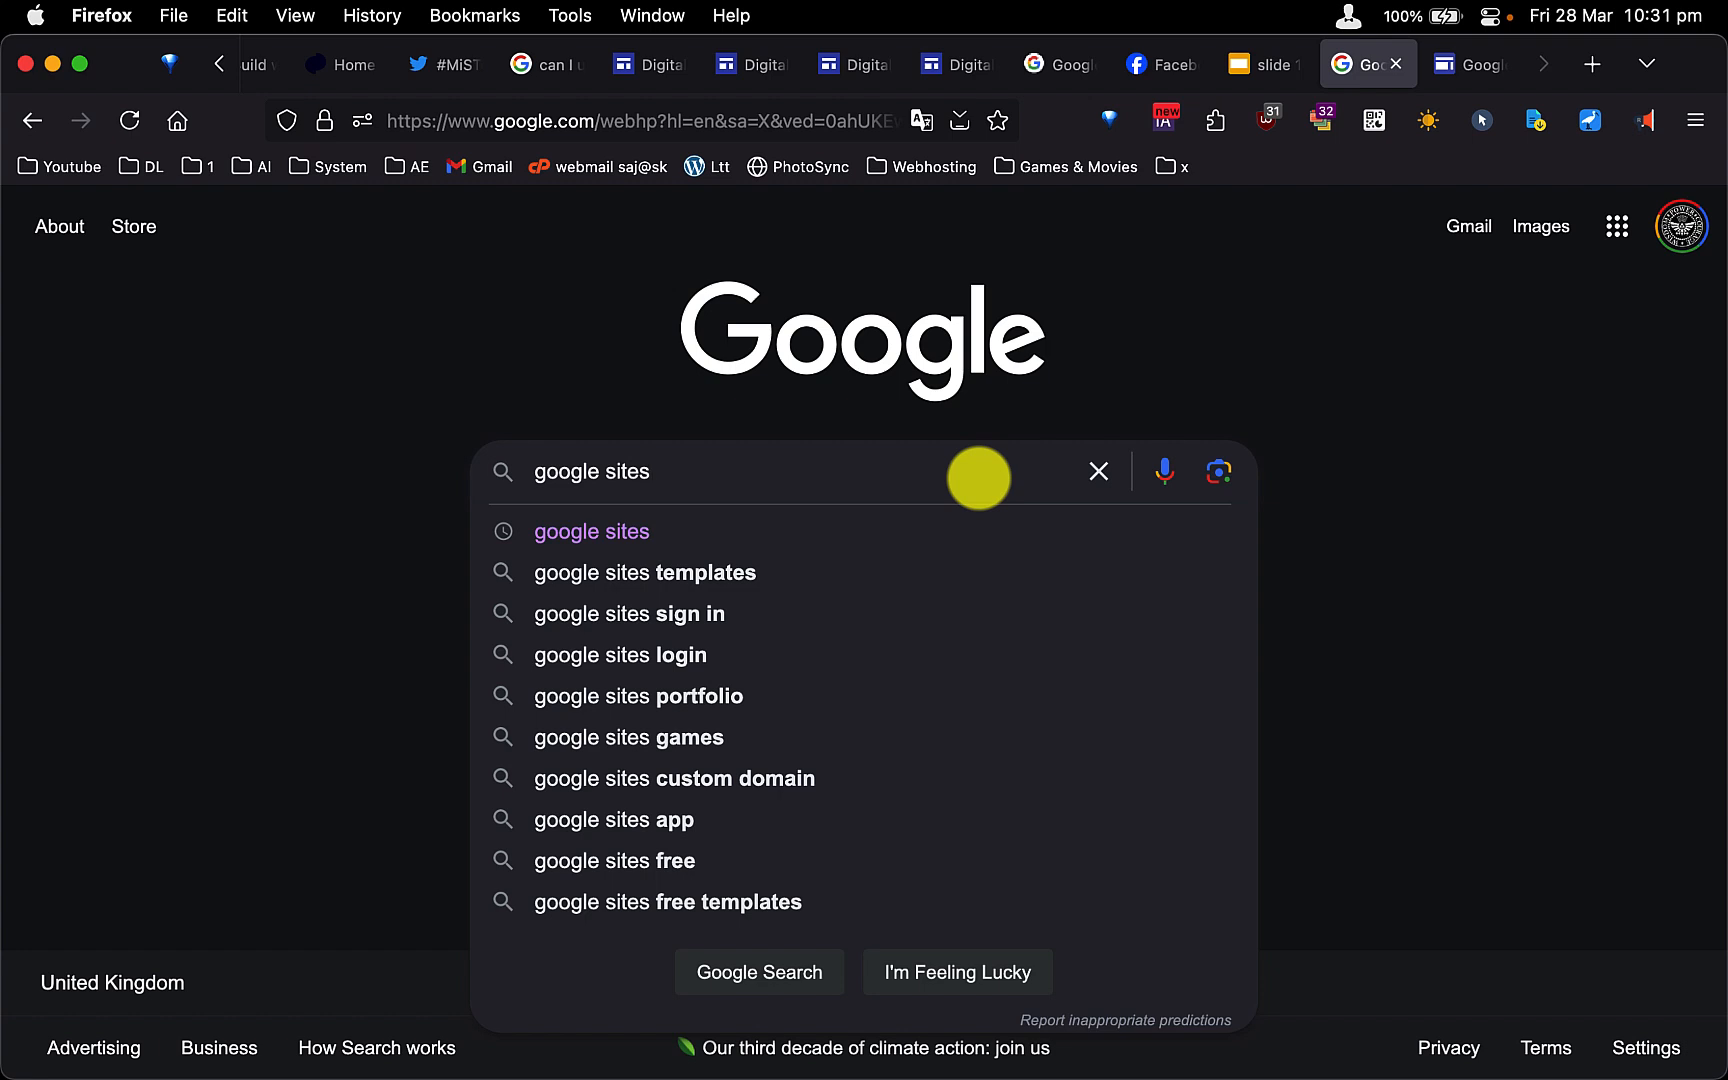
Search Google for google sites, open Google Sites and start a new site from the Portfolio template.
{"action": "key", "text": "Return"}
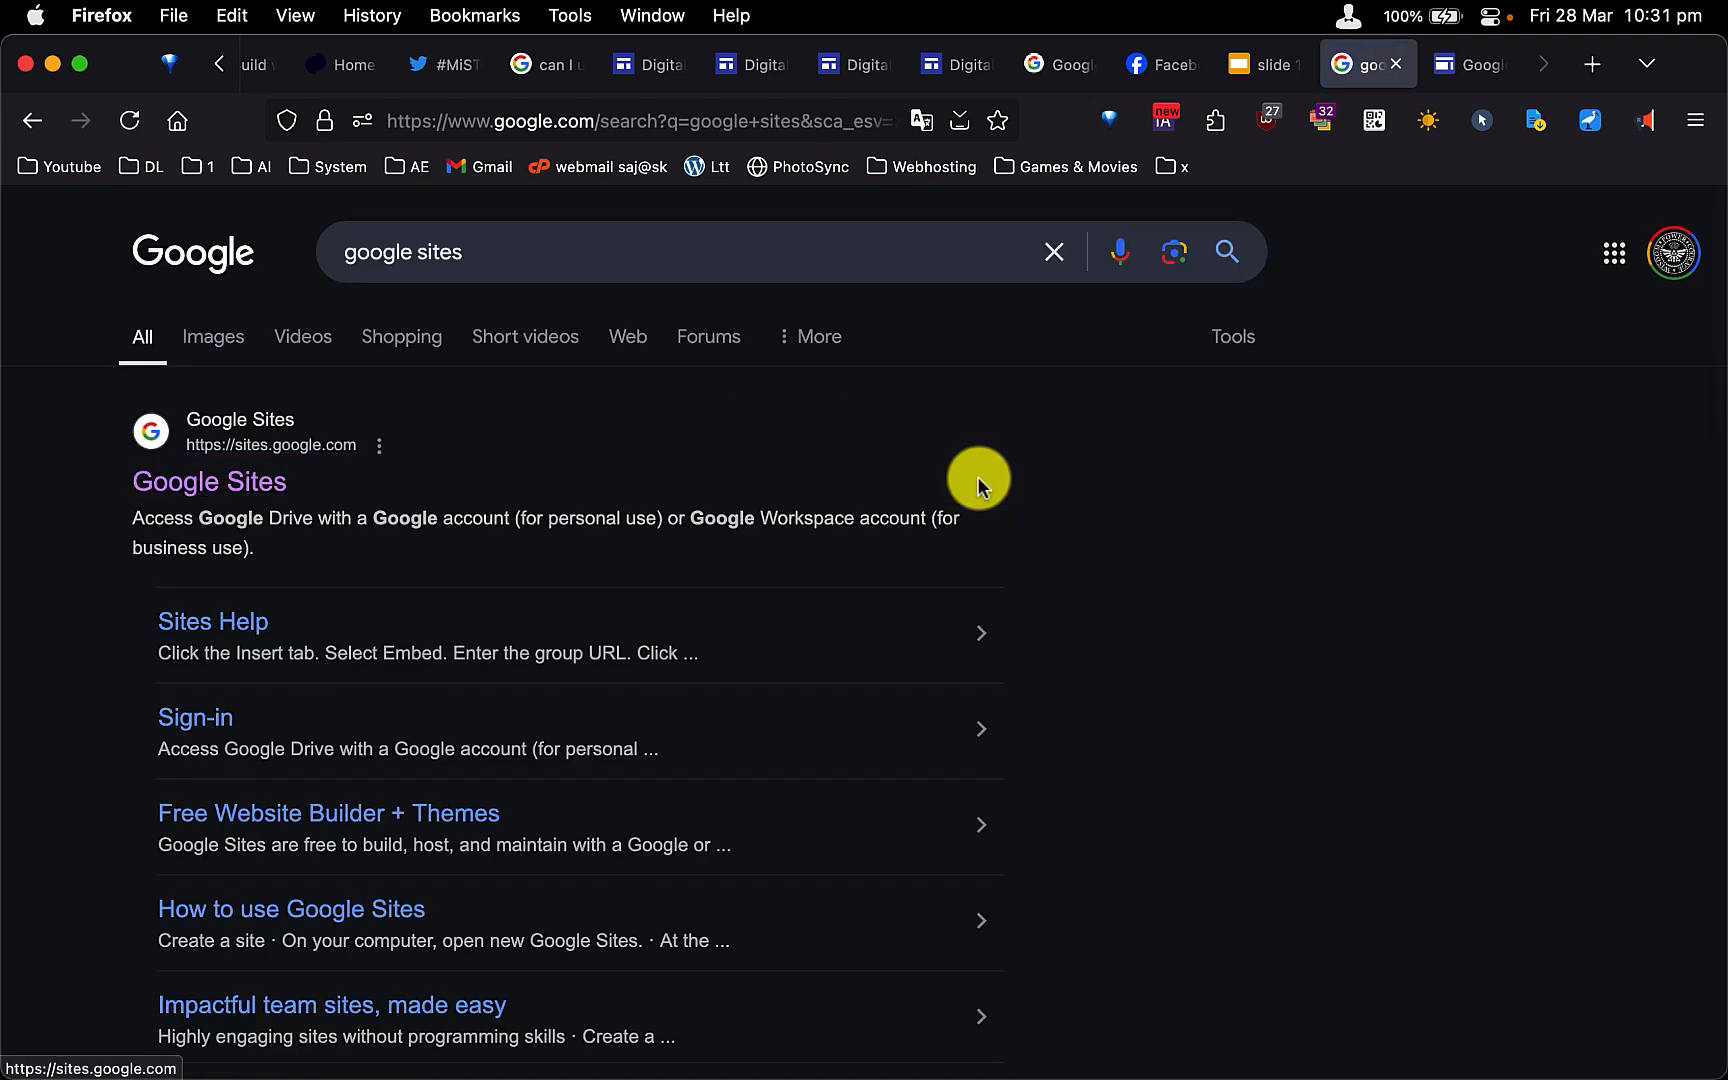
{"action": "left_click", "coordinate": [979, 486]}
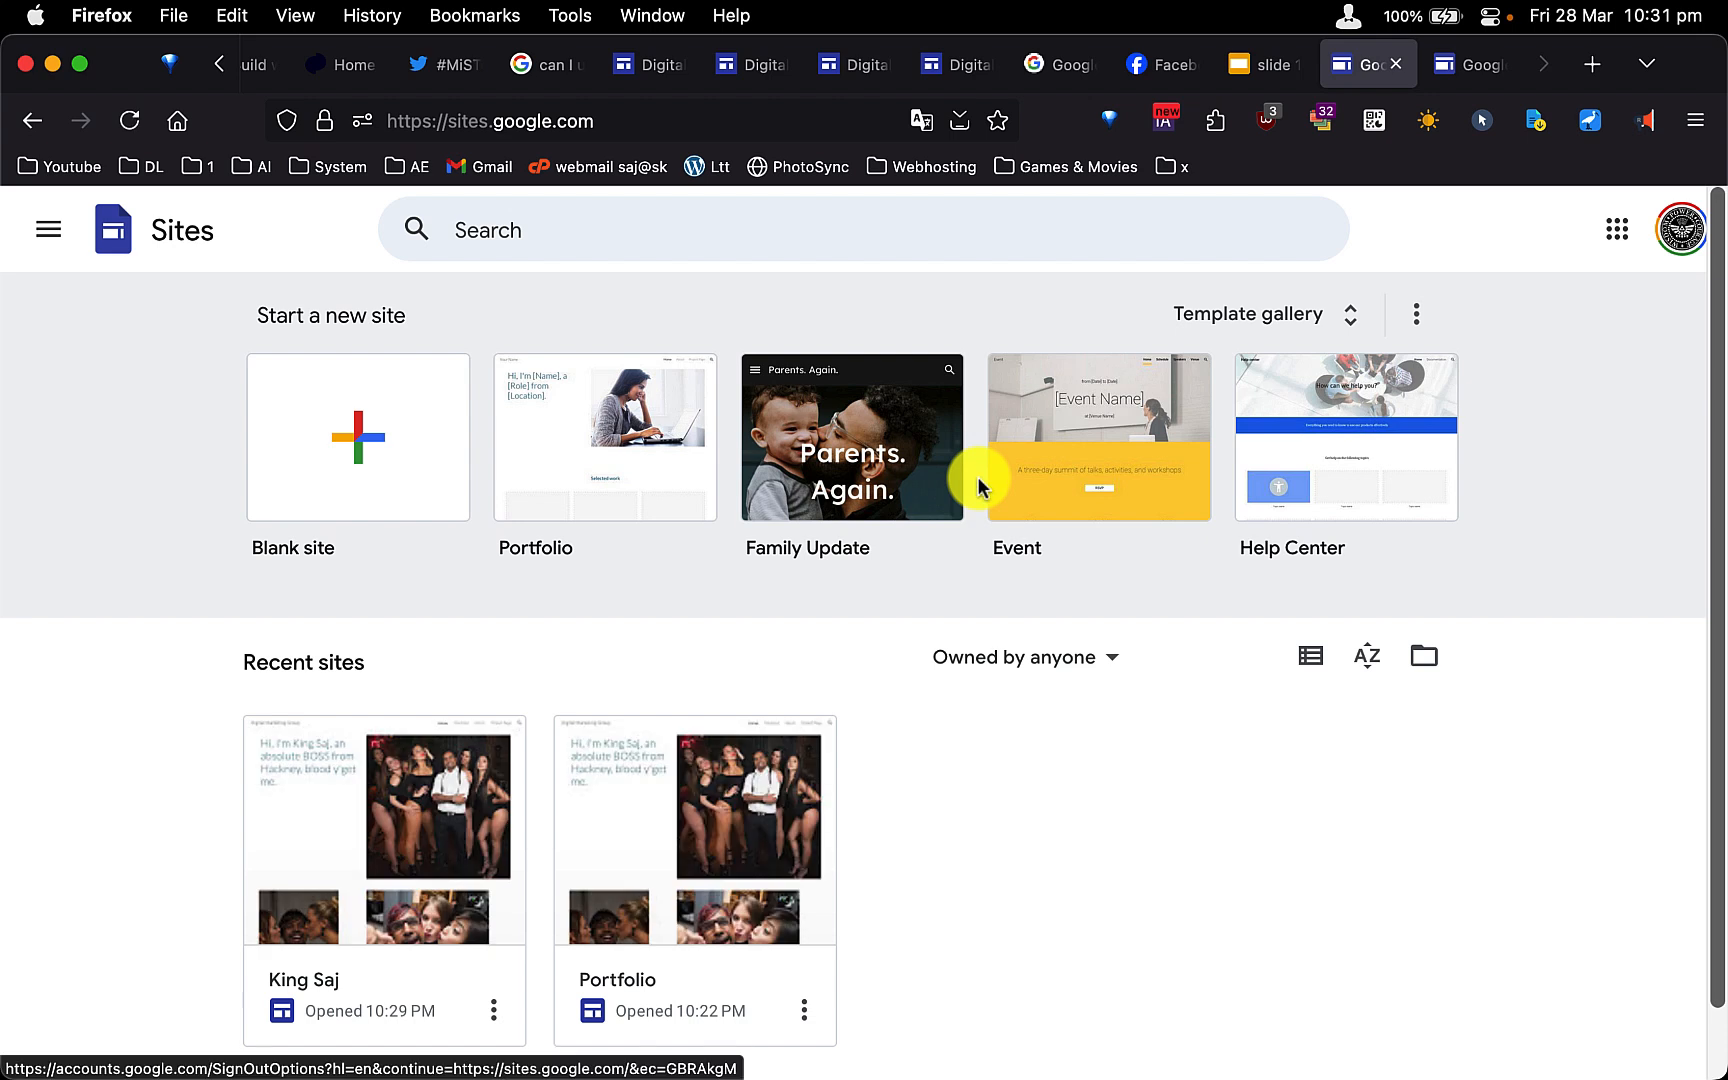
{"action": "left_click", "coordinate": [652, 470]}
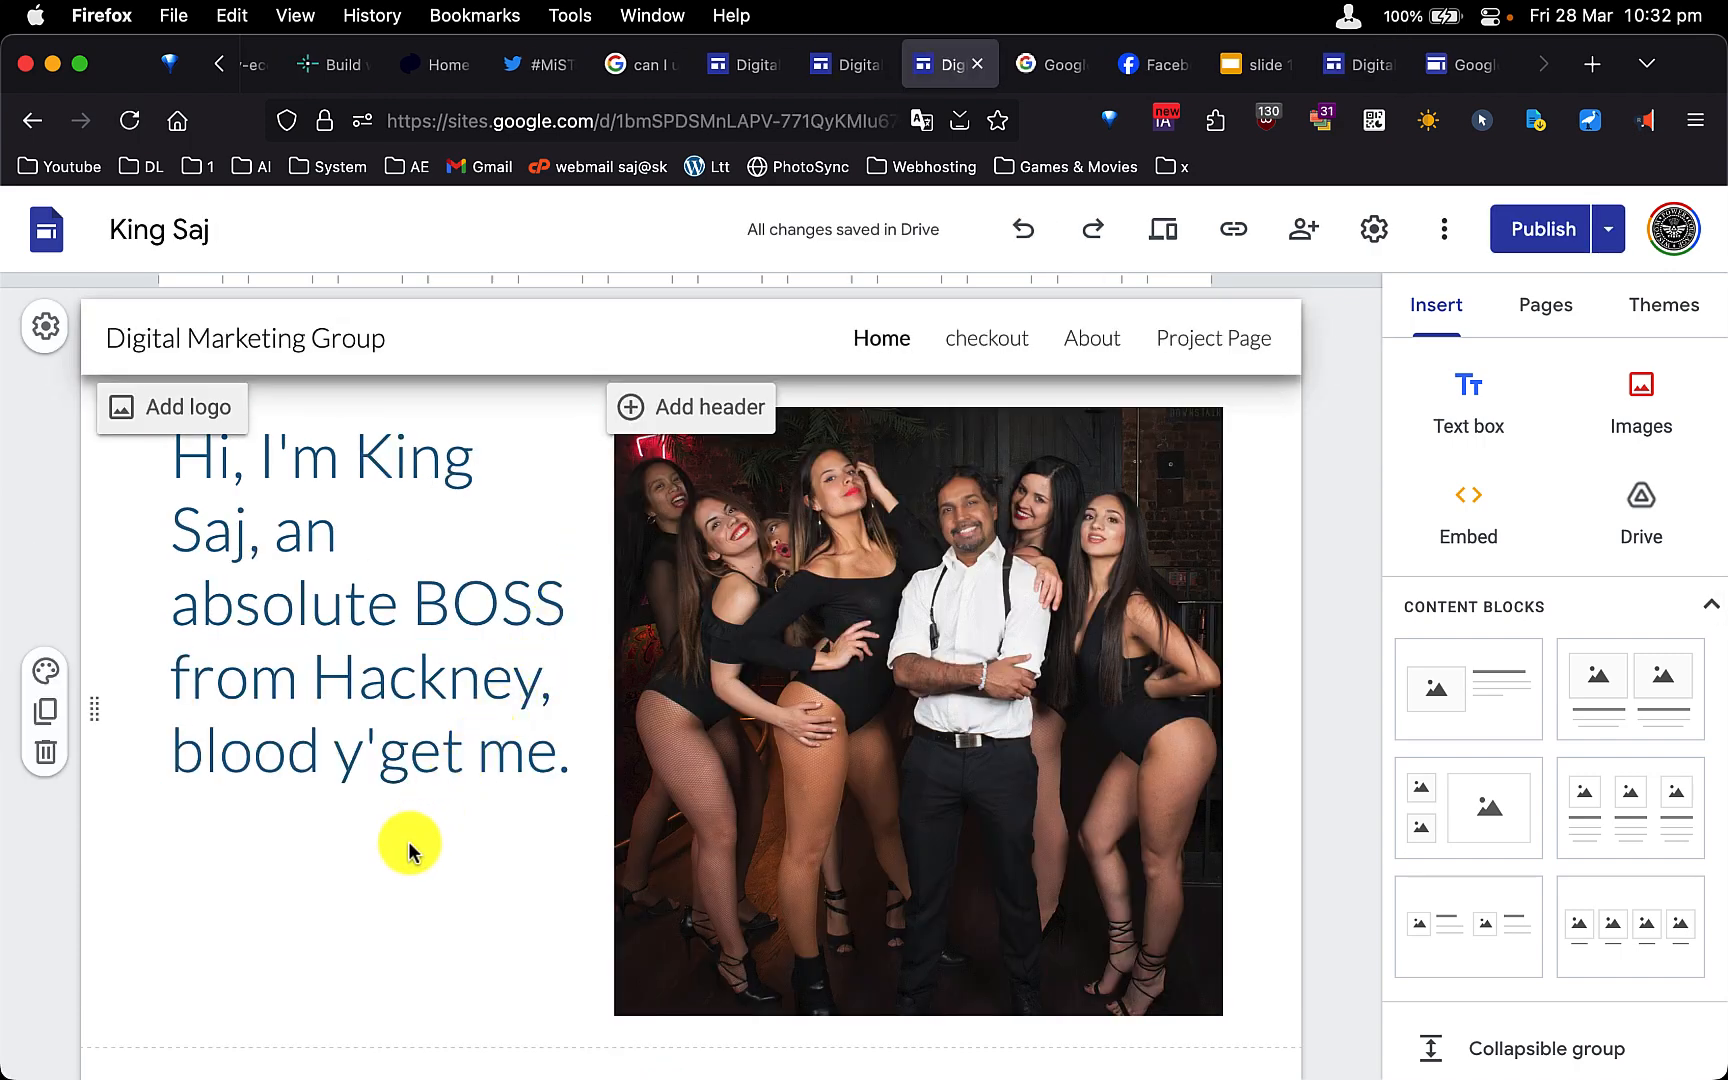
Look through the Digital Marketing Group site's home page and open the site's Analytics settings.
{"action": "scroll", "coordinate": [387, 872], "scroll_direction": "down", "scroll_amount": 12}
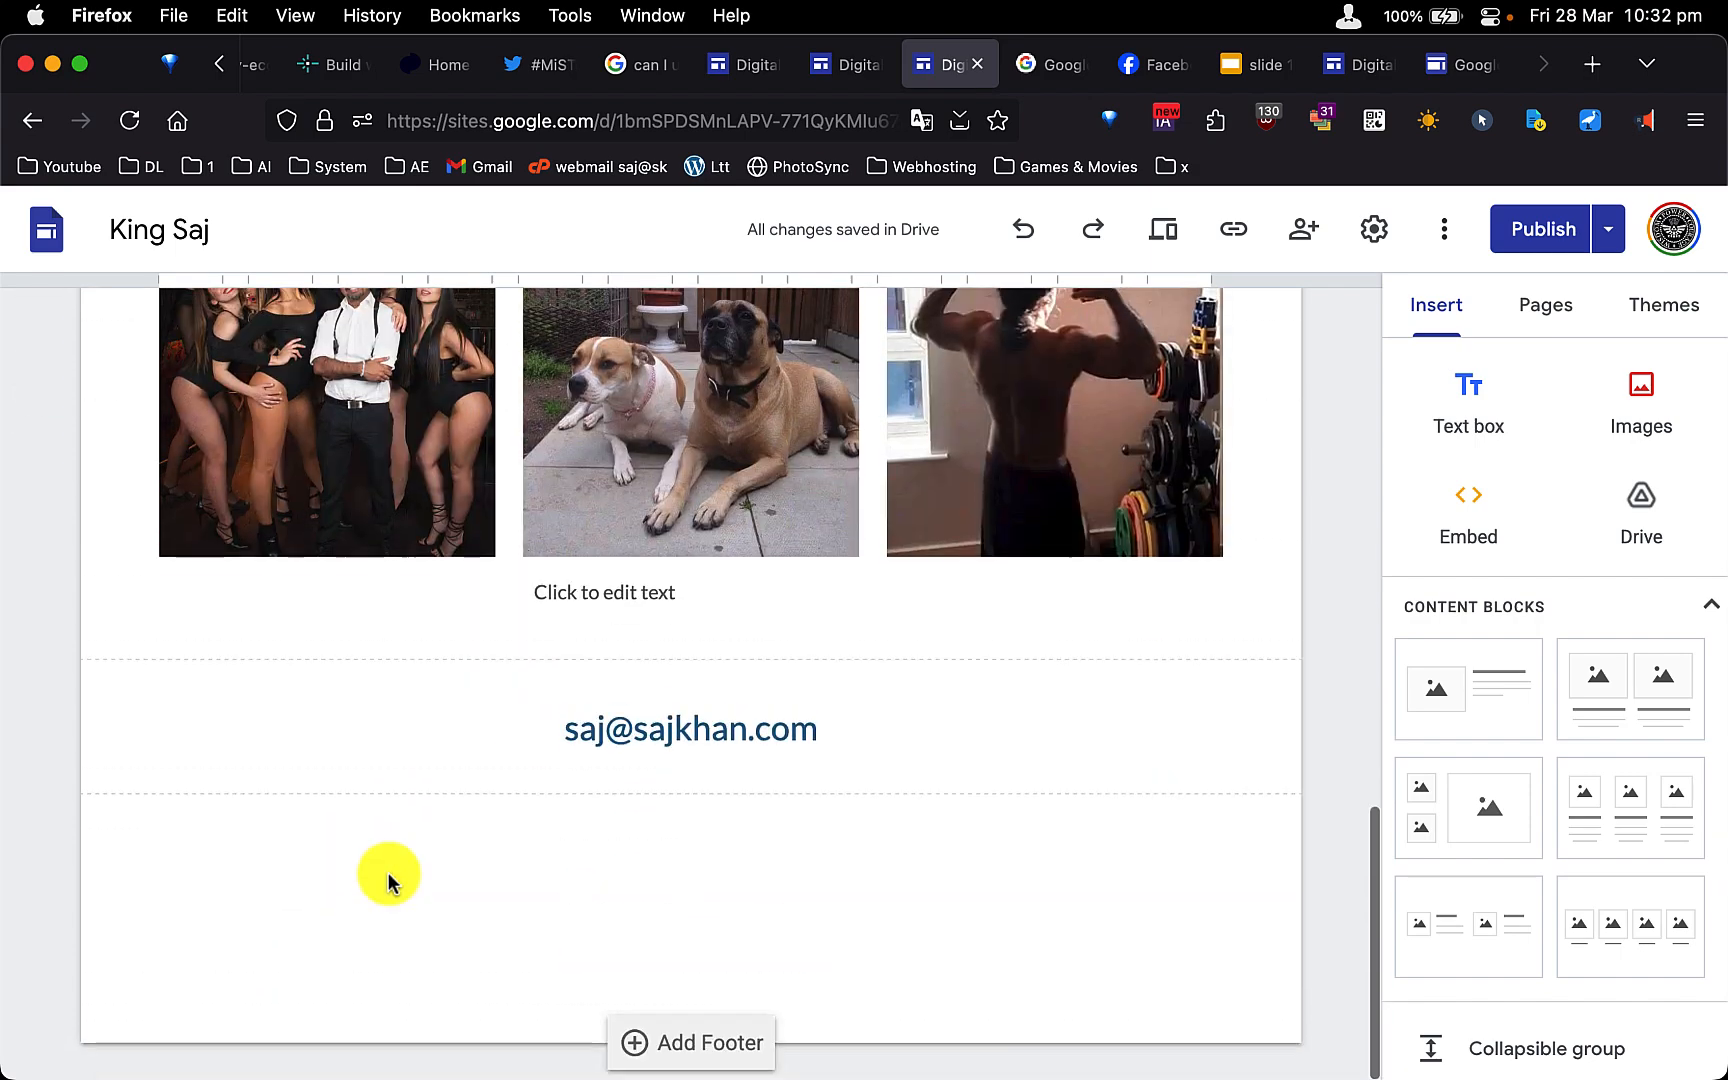
{"action": "scroll", "coordinate": [387, 872], "scroll_direction": "up", "scroll_amount": 2}
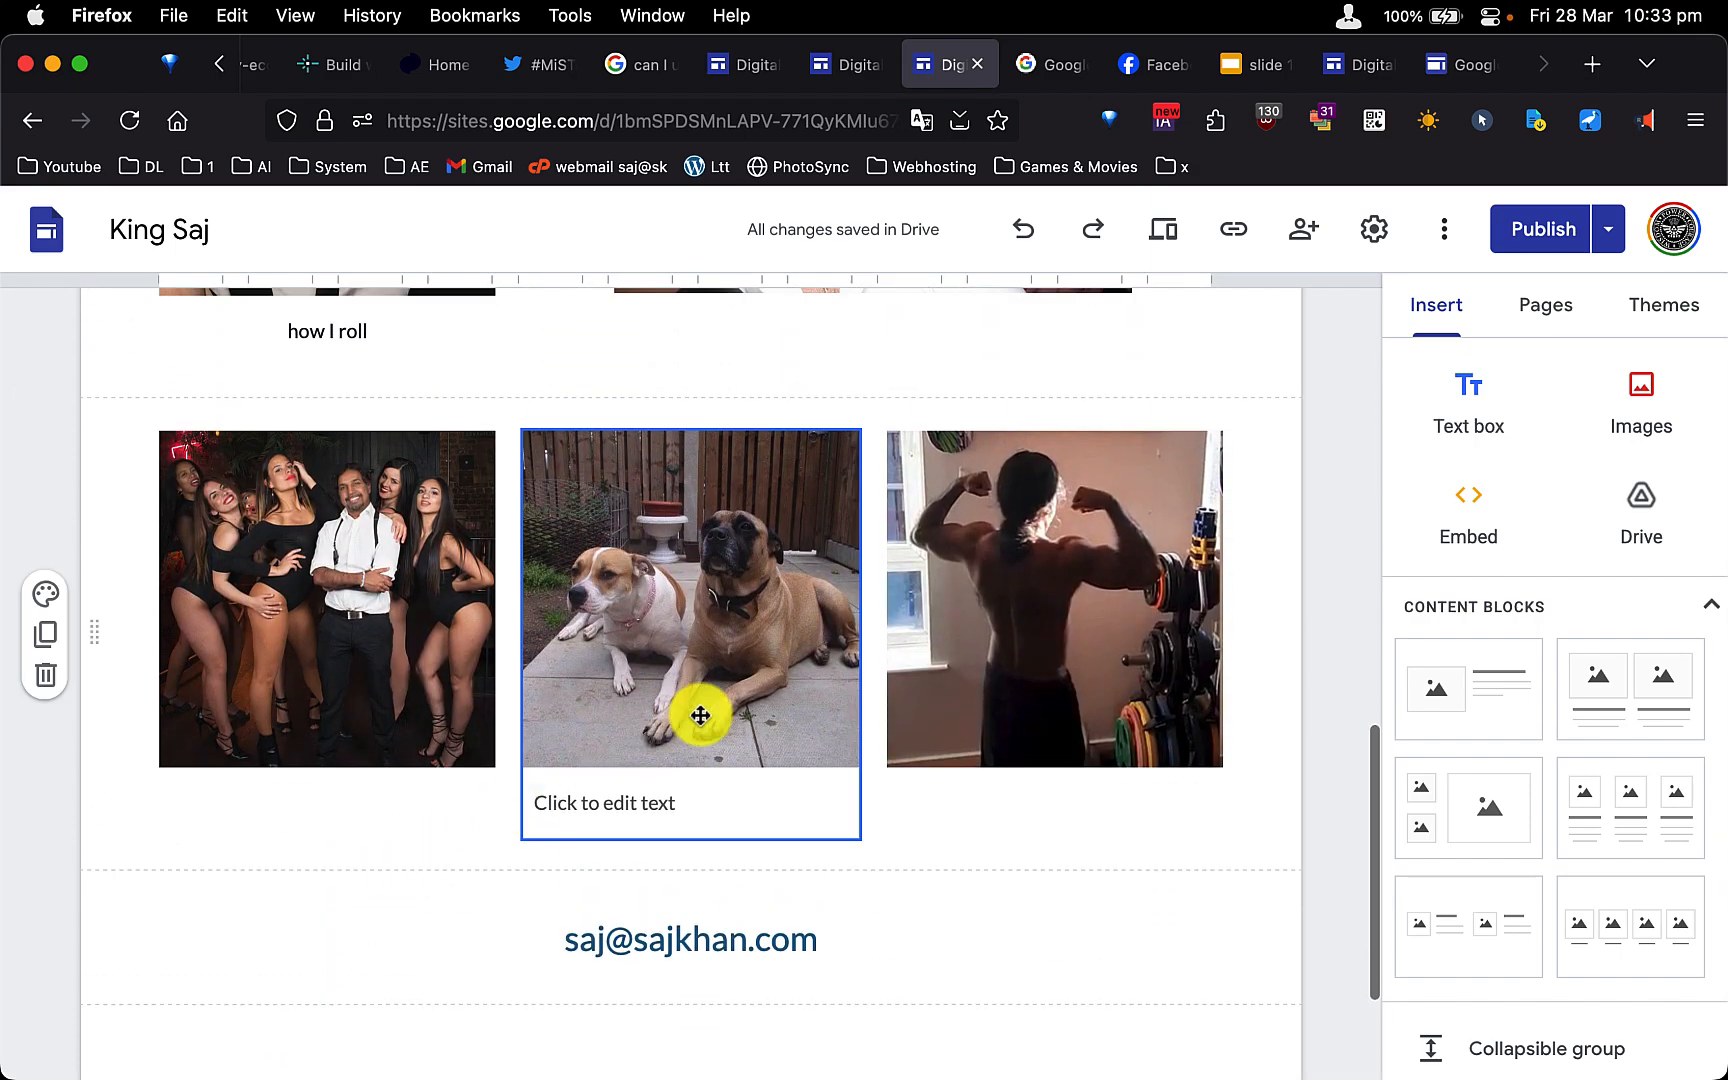
{"action": "scroll", "coordinate": [698, 713], "scroll_direction": "up", "scroll_amount": 10}
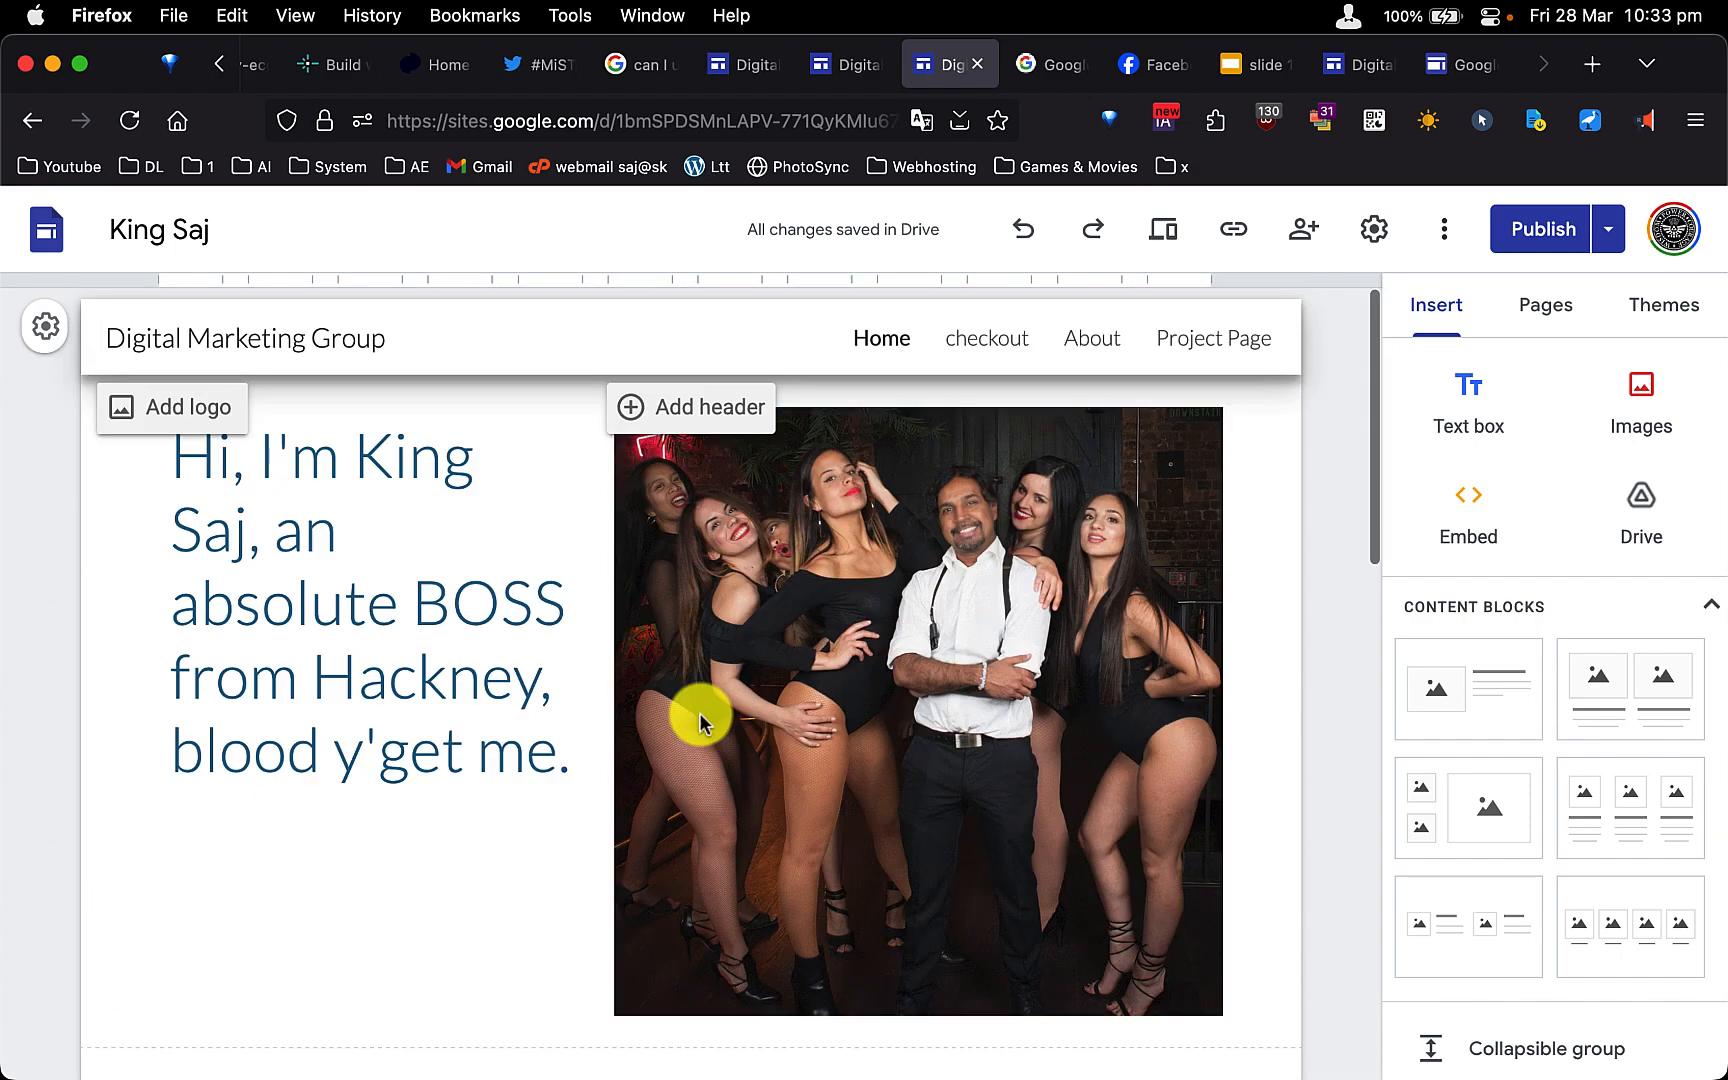
{"action": "left_click", "coordinate": [1376, 232]}
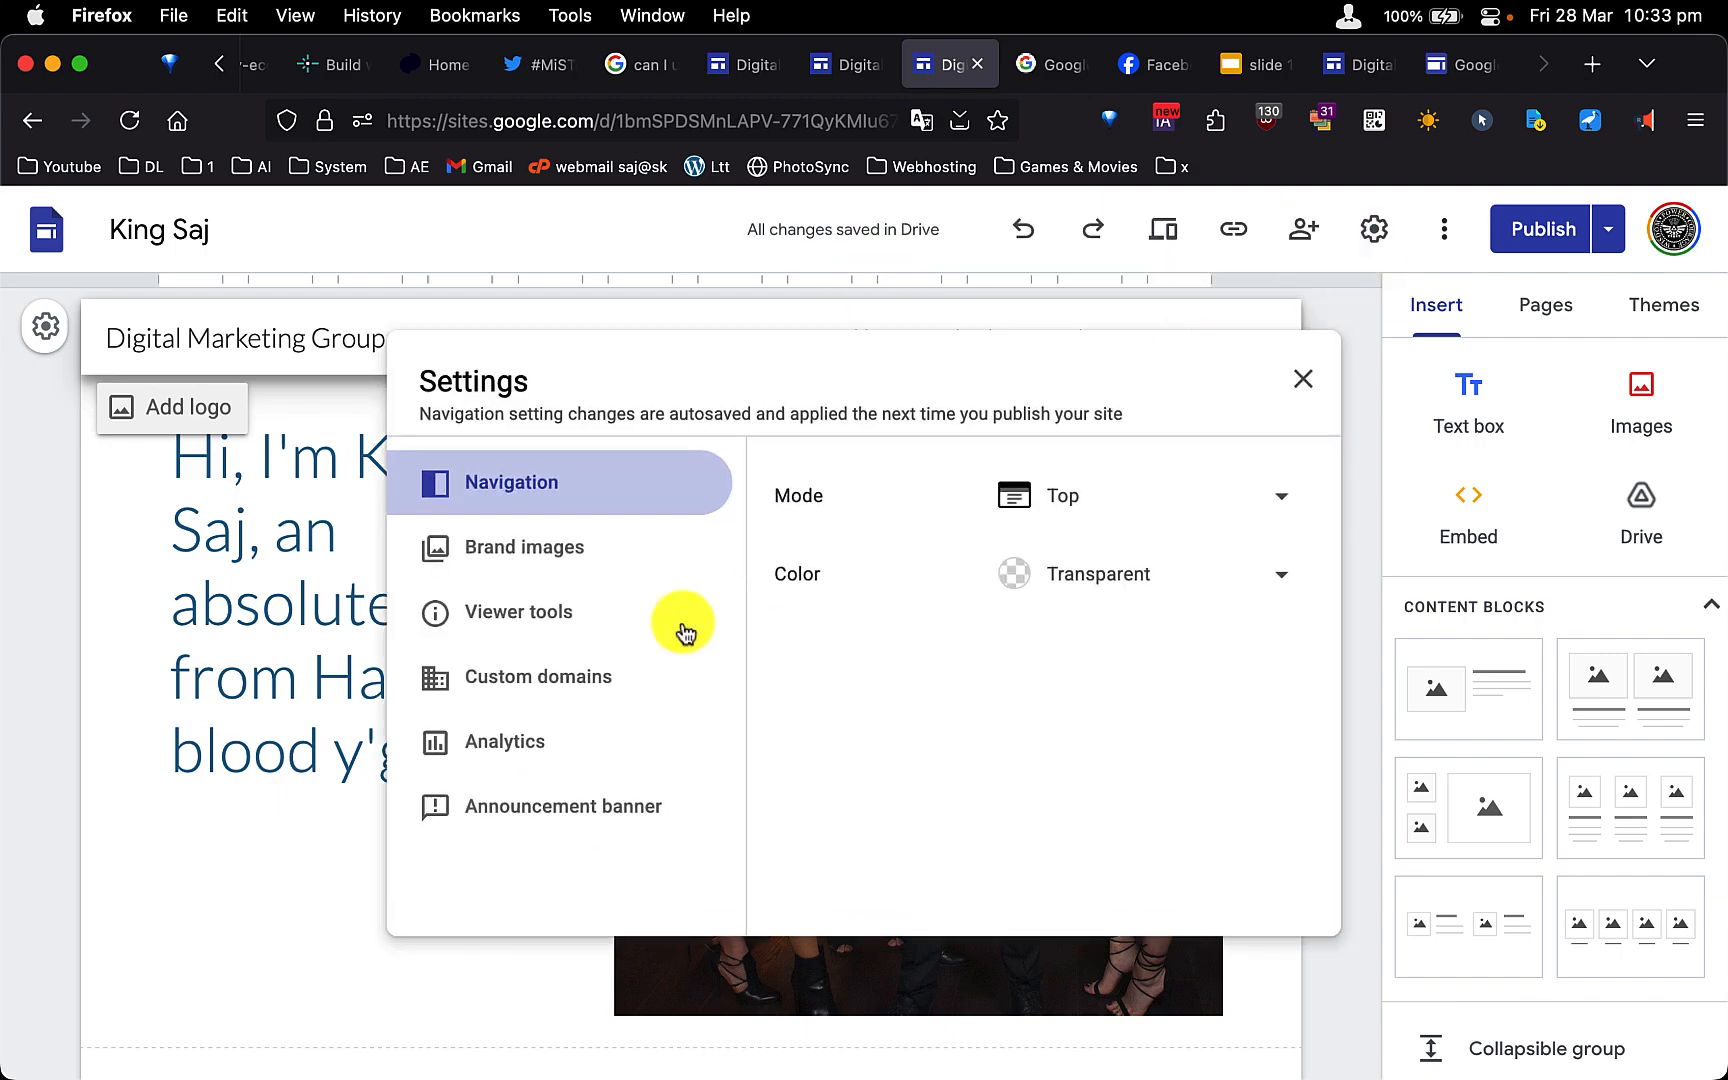
{"action": "left_click", "coordinate": [484, 741]}
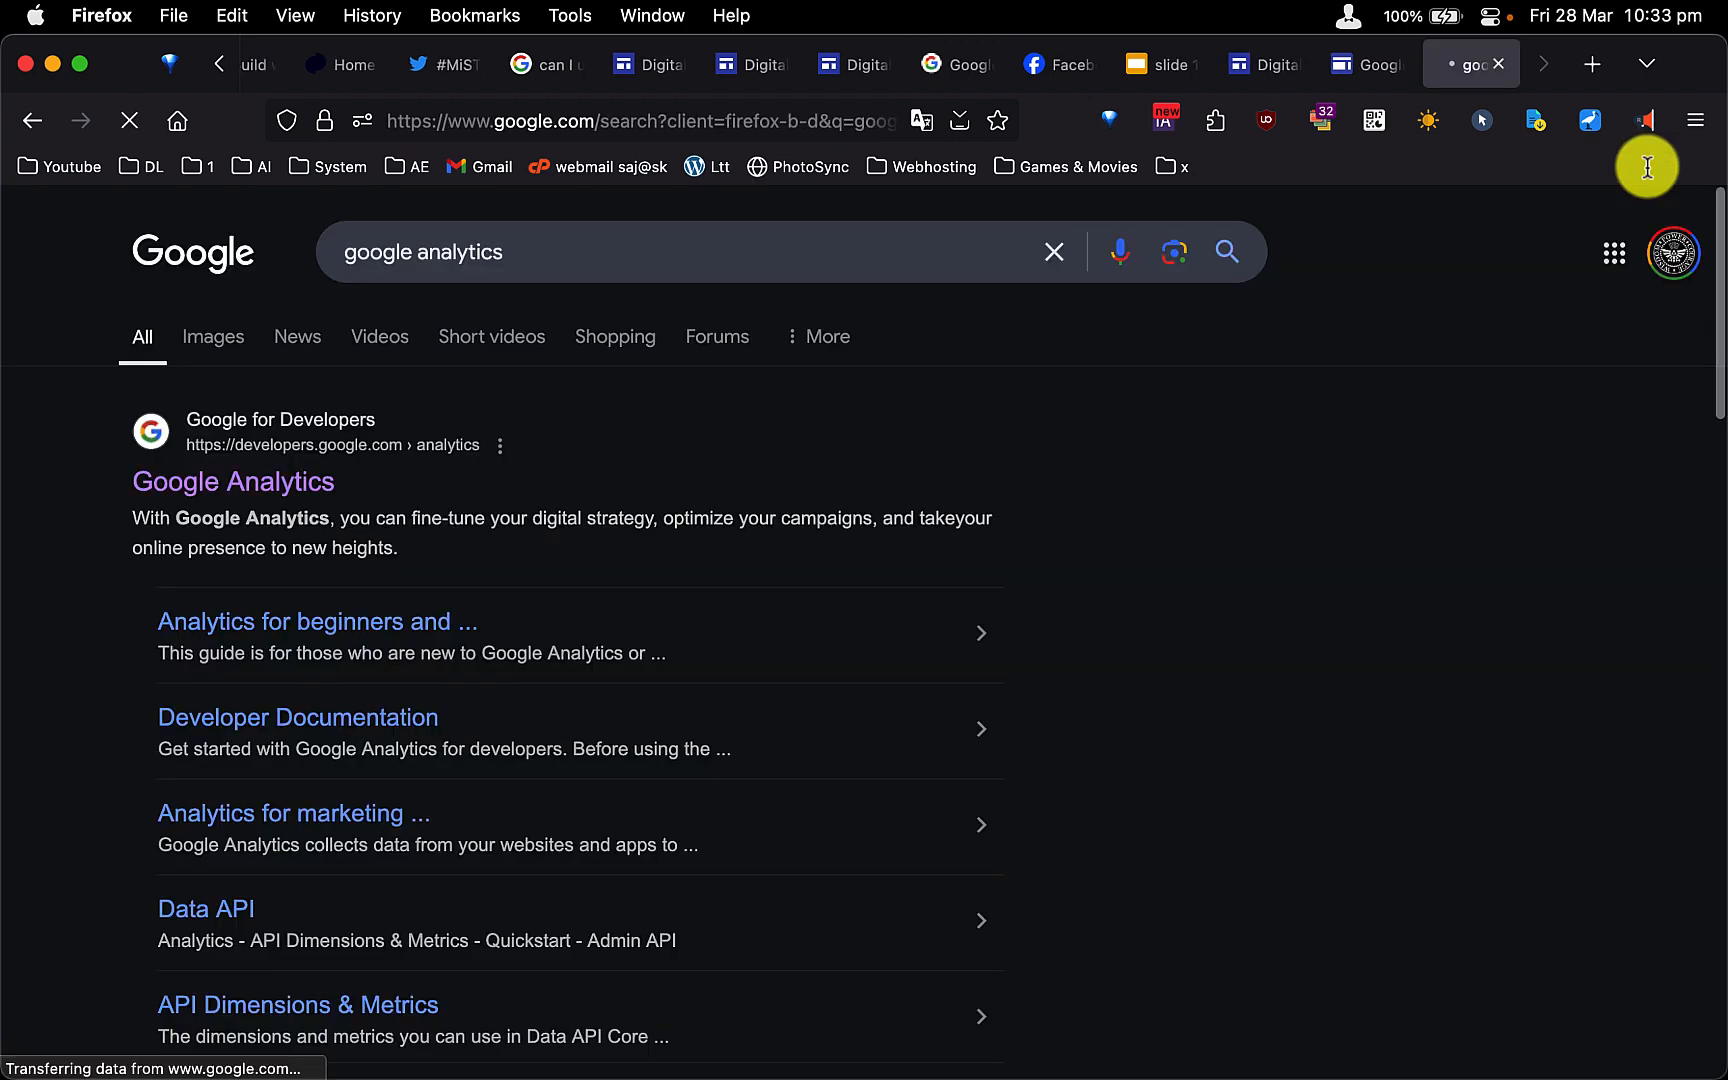
Open Google Analytics from the search results and start creating a new property.
{"action": "left_click", "coordinate": [290, 490]}
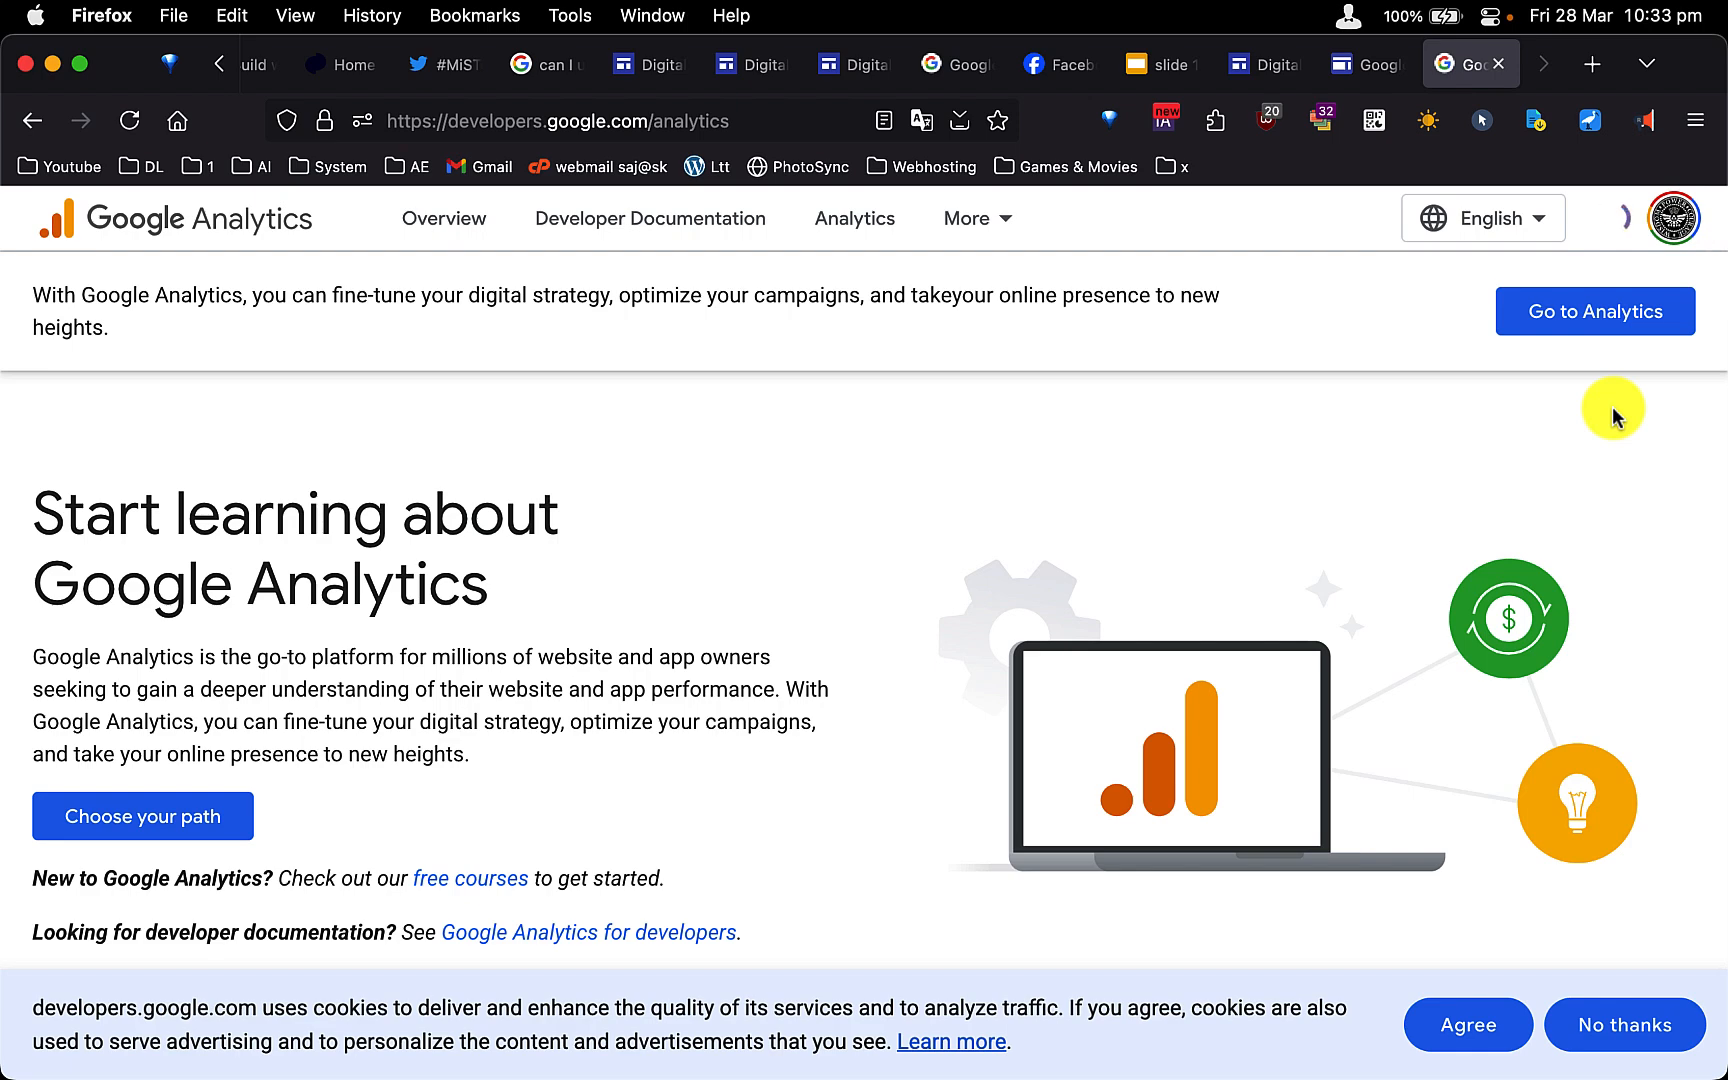
{"action": "left_click", "coordinate": [1595, 326]}
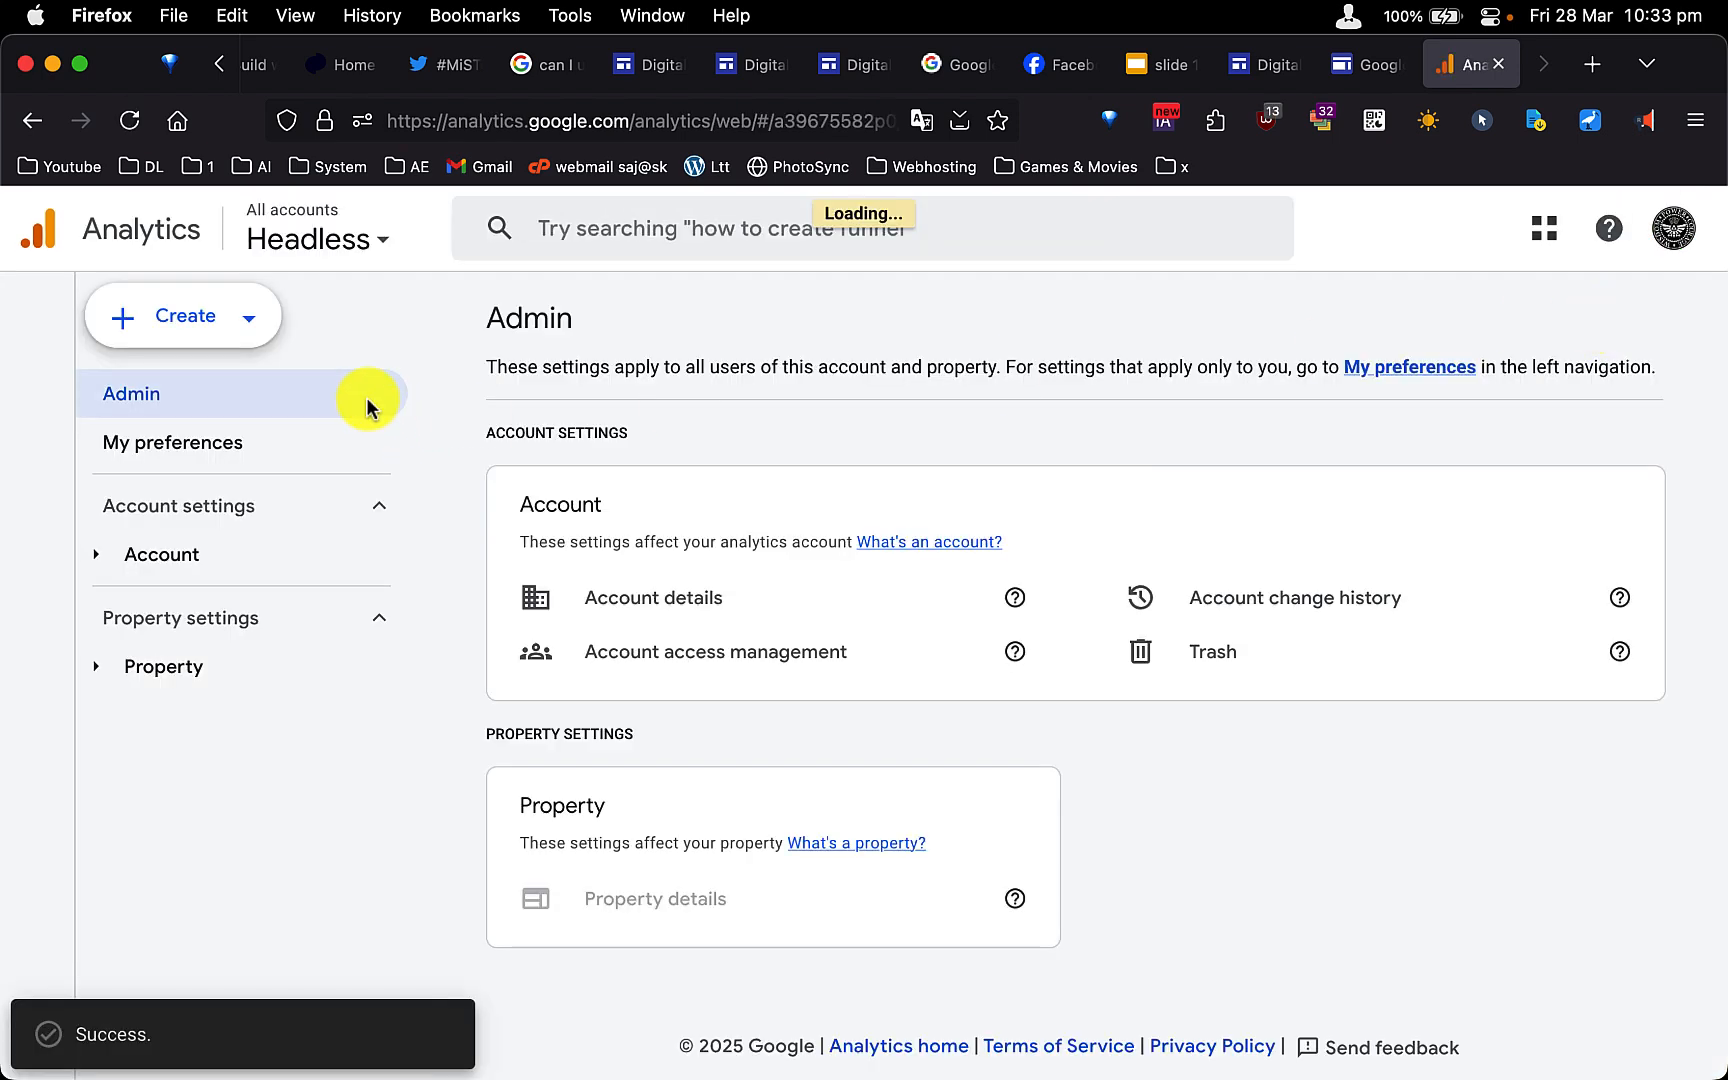
{"action": "left_click", "coordinate": [236, 317]}
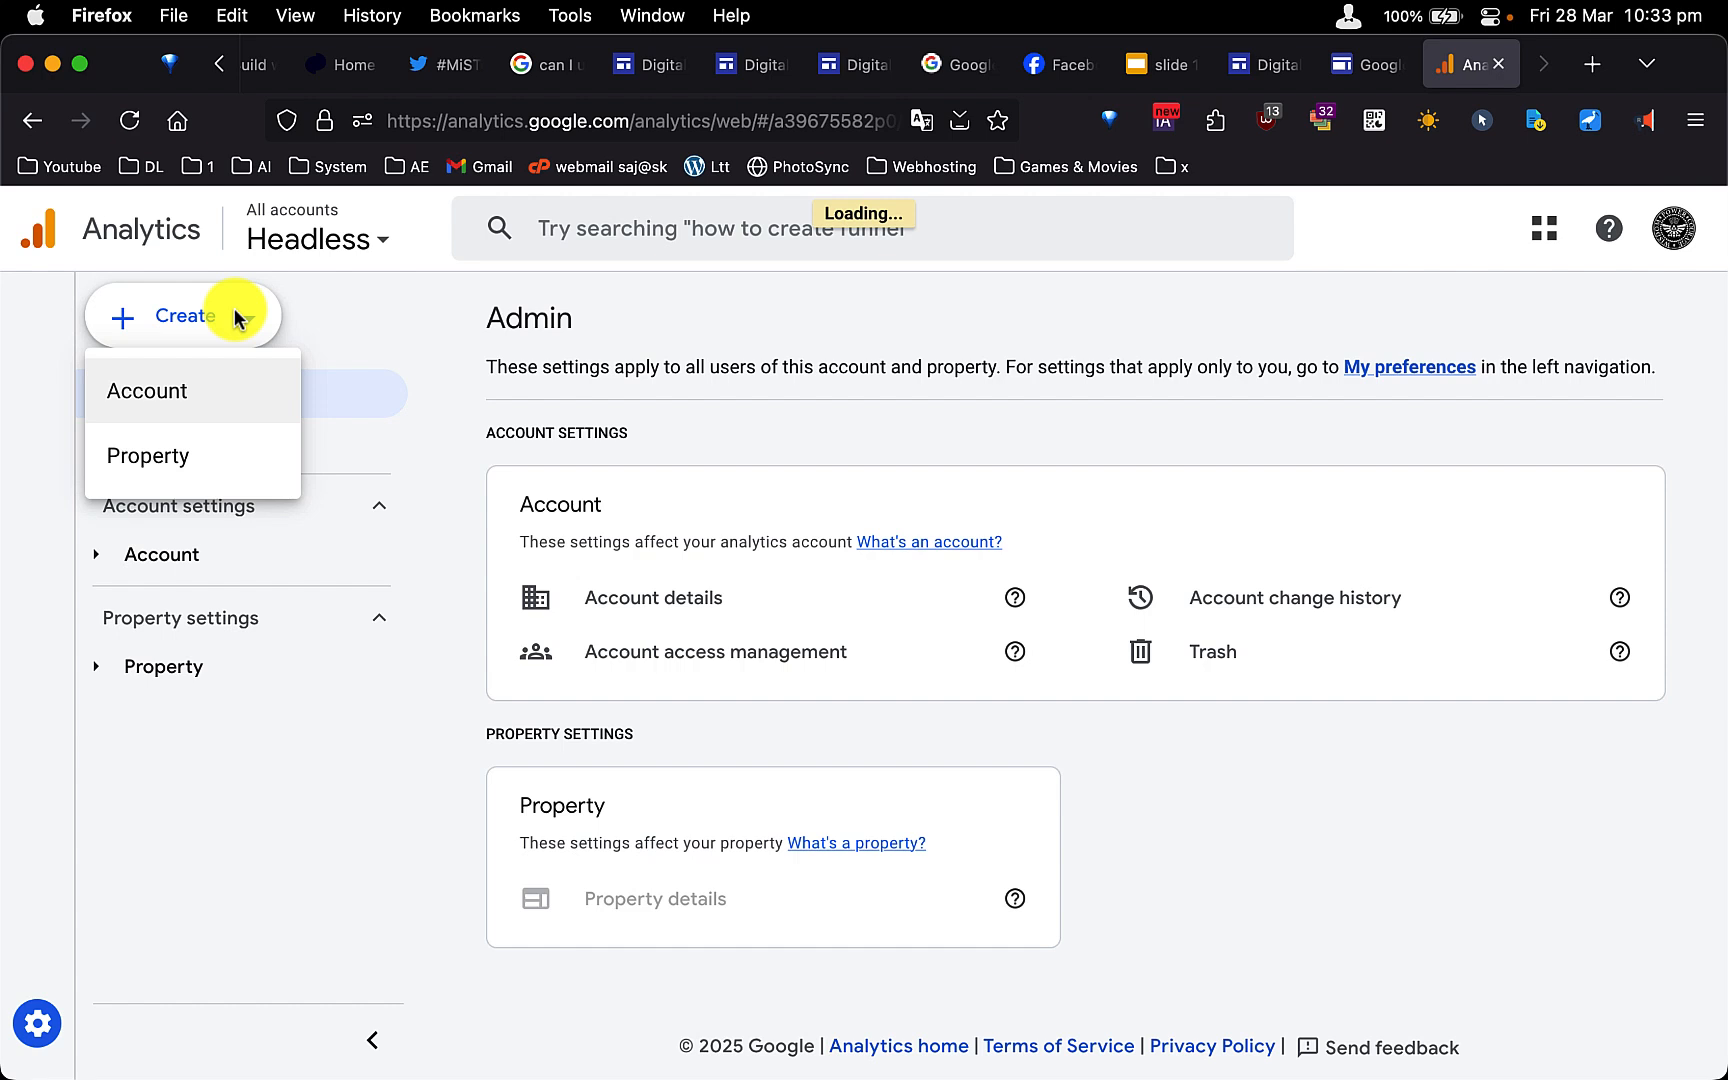
{"action": "left_click", "coordinate": [185, 459]}
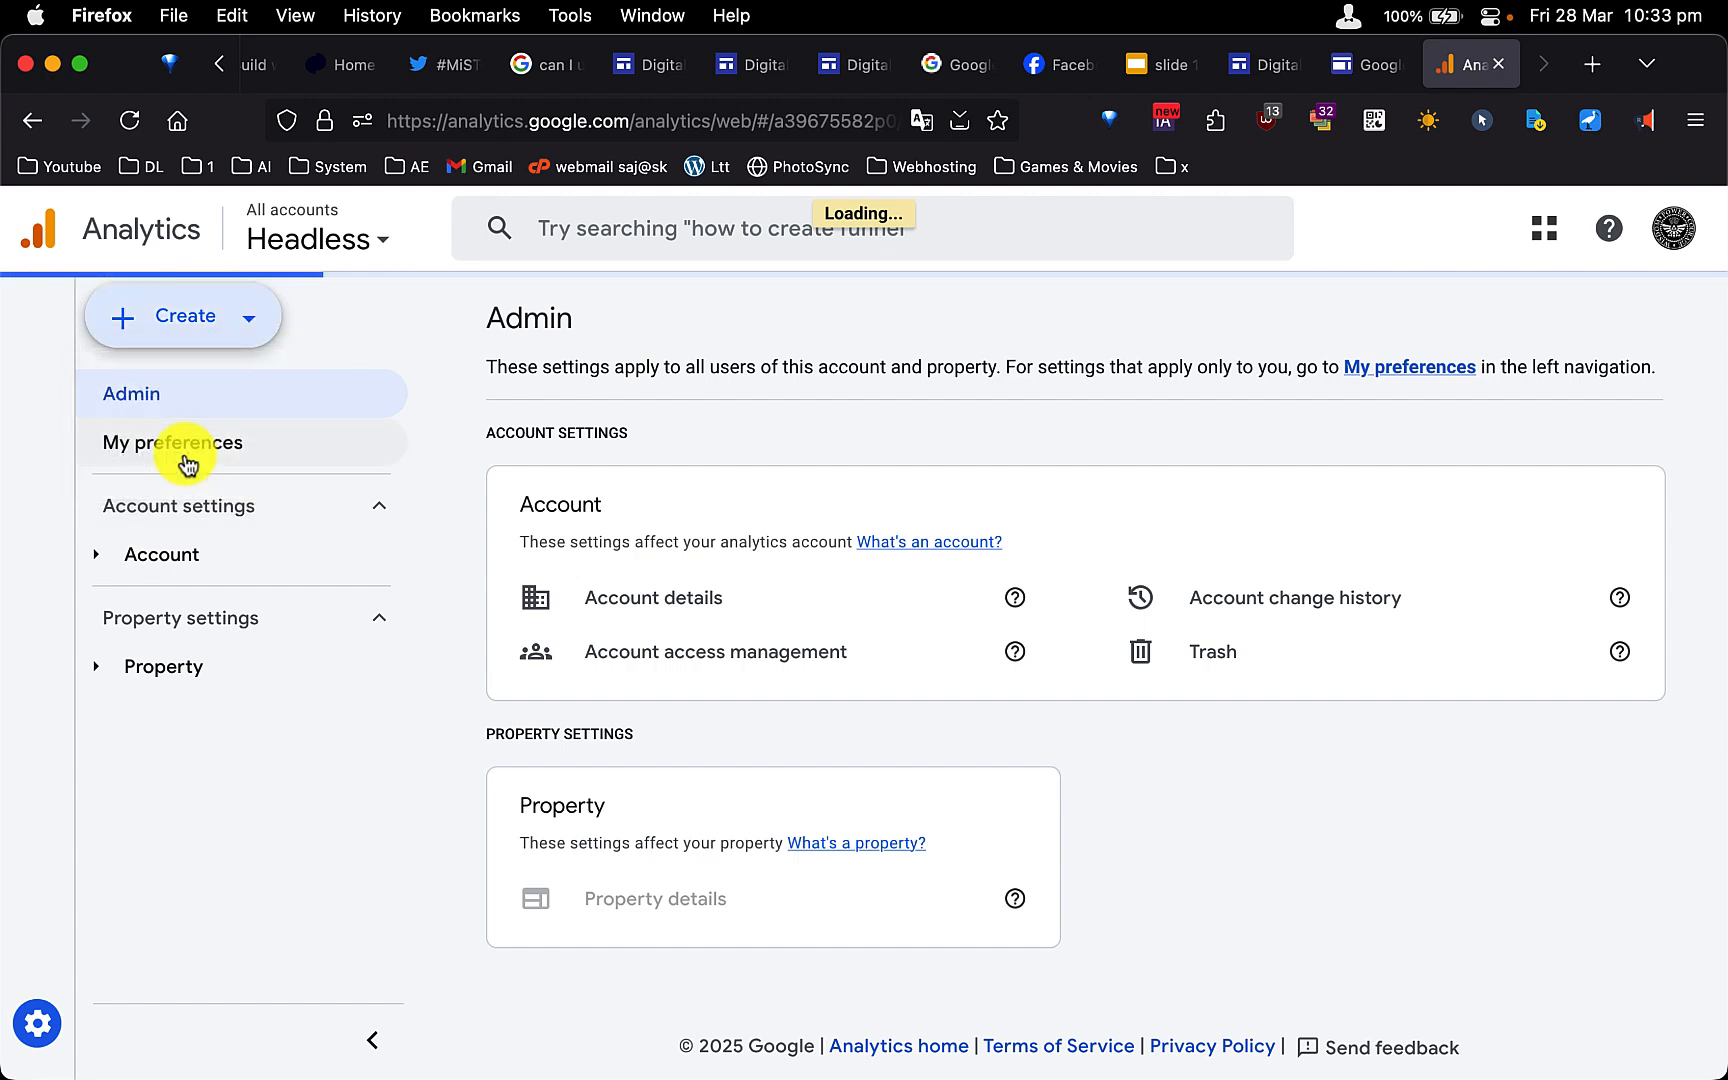
Enter the property name, set the reporting country to United Kingdom and currency to British Pound (£), and continue to the business details.
{"action": "left_click", "coordinate": [715, 810]}
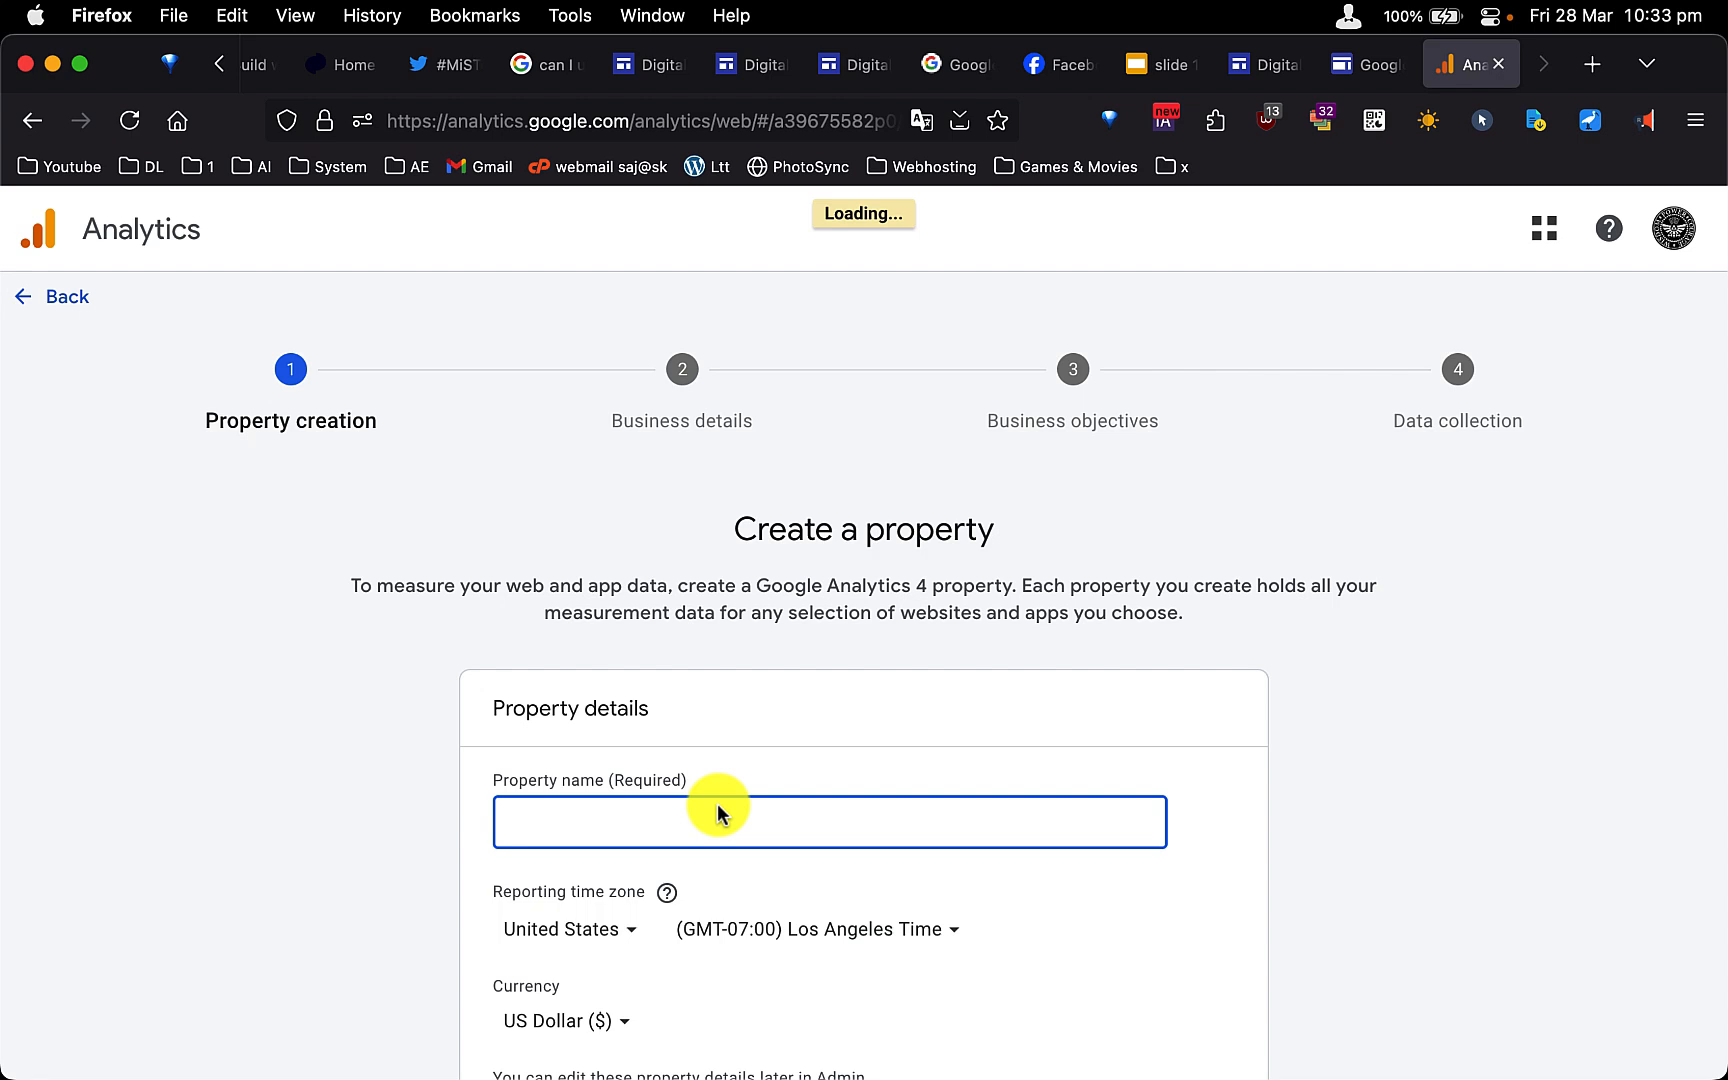
{"action": "type", "text": "Saj is Awesome!"}
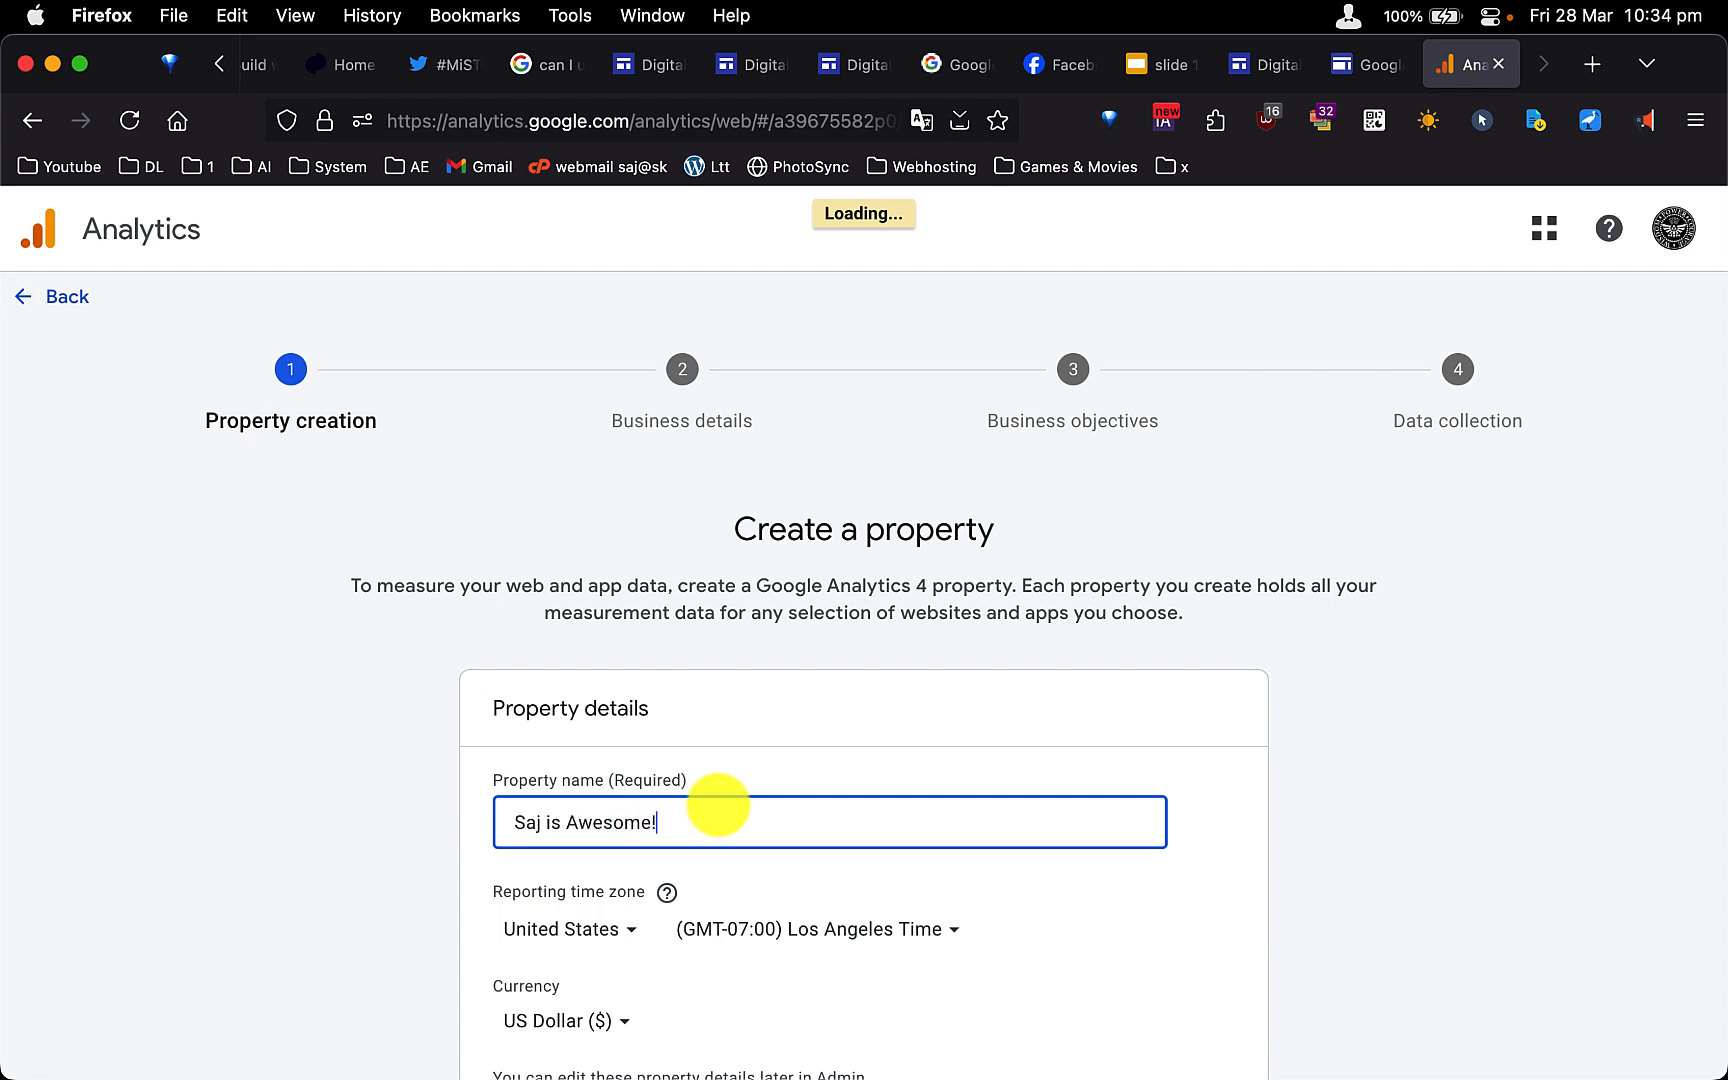
{"action": "scroll", "coordinate": [717, 805], "scroll_direction": "down", "scroll_amount": 2}
{"action": "left_click", "coordinate": [716, 810]}
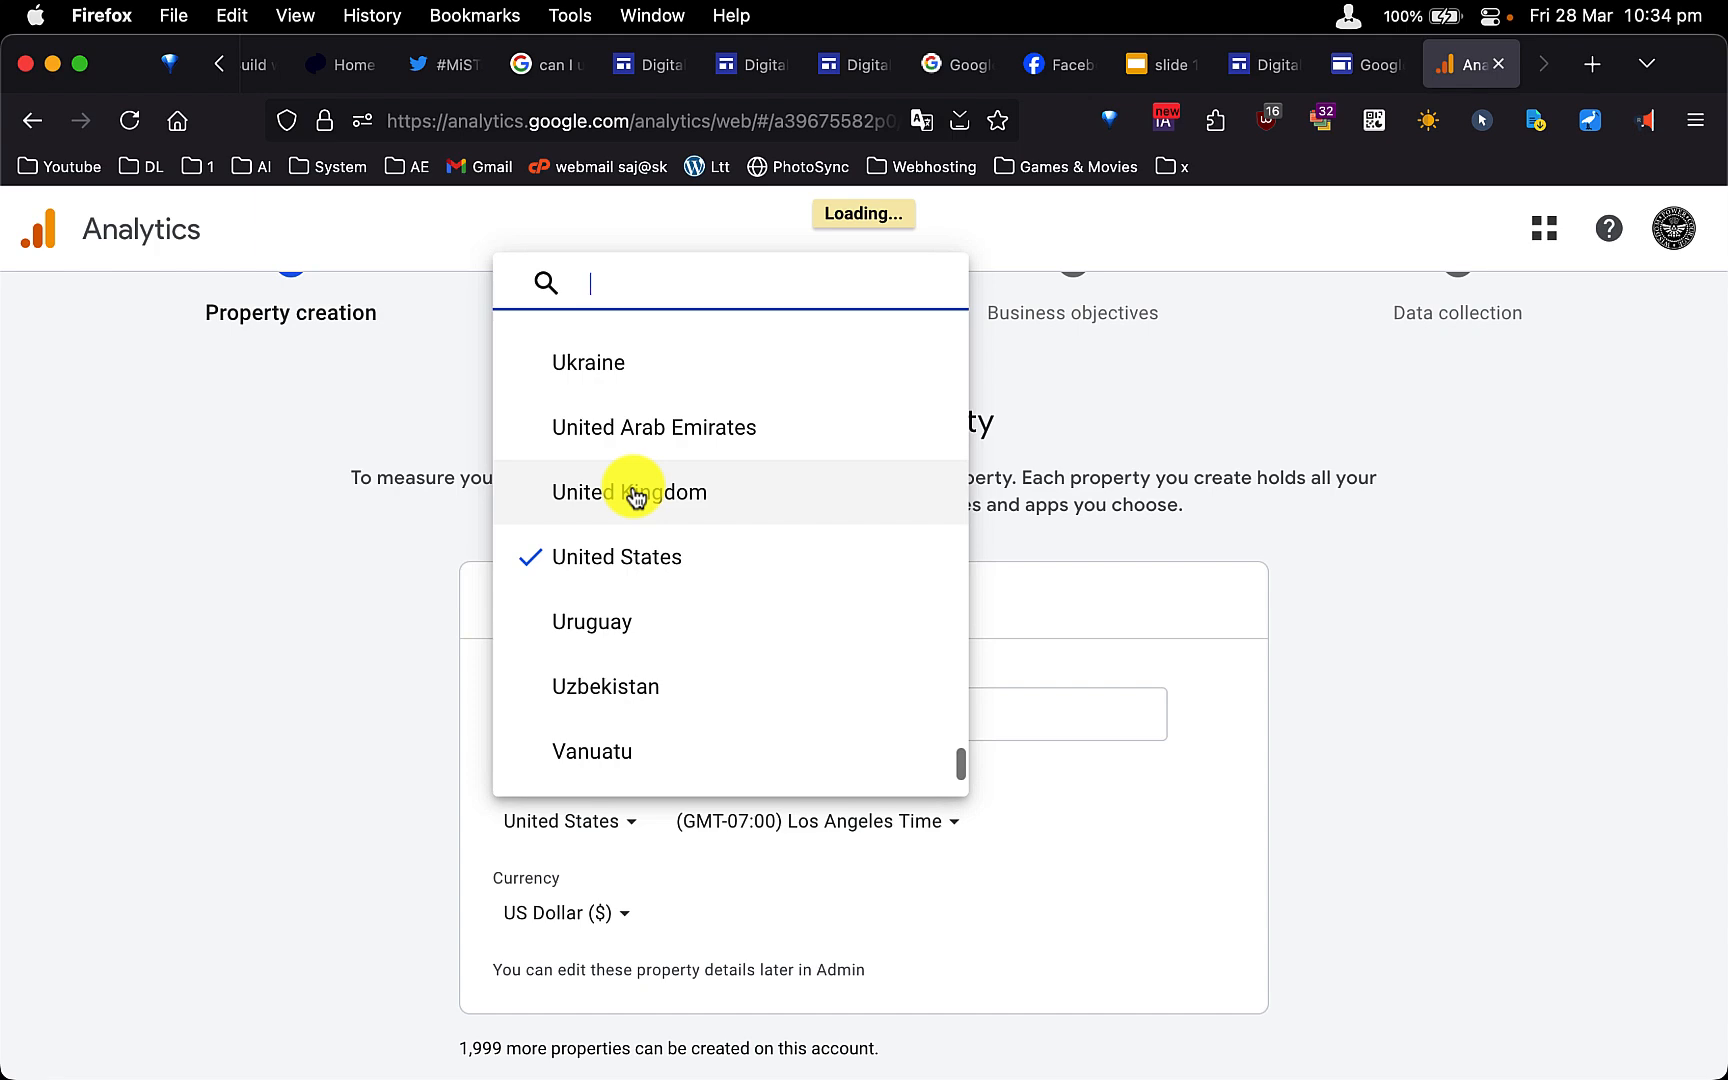
{"action": "left_click", "coordinate": [636, 496]}
{"action": "left_click", "coordinate": [586, 908]}
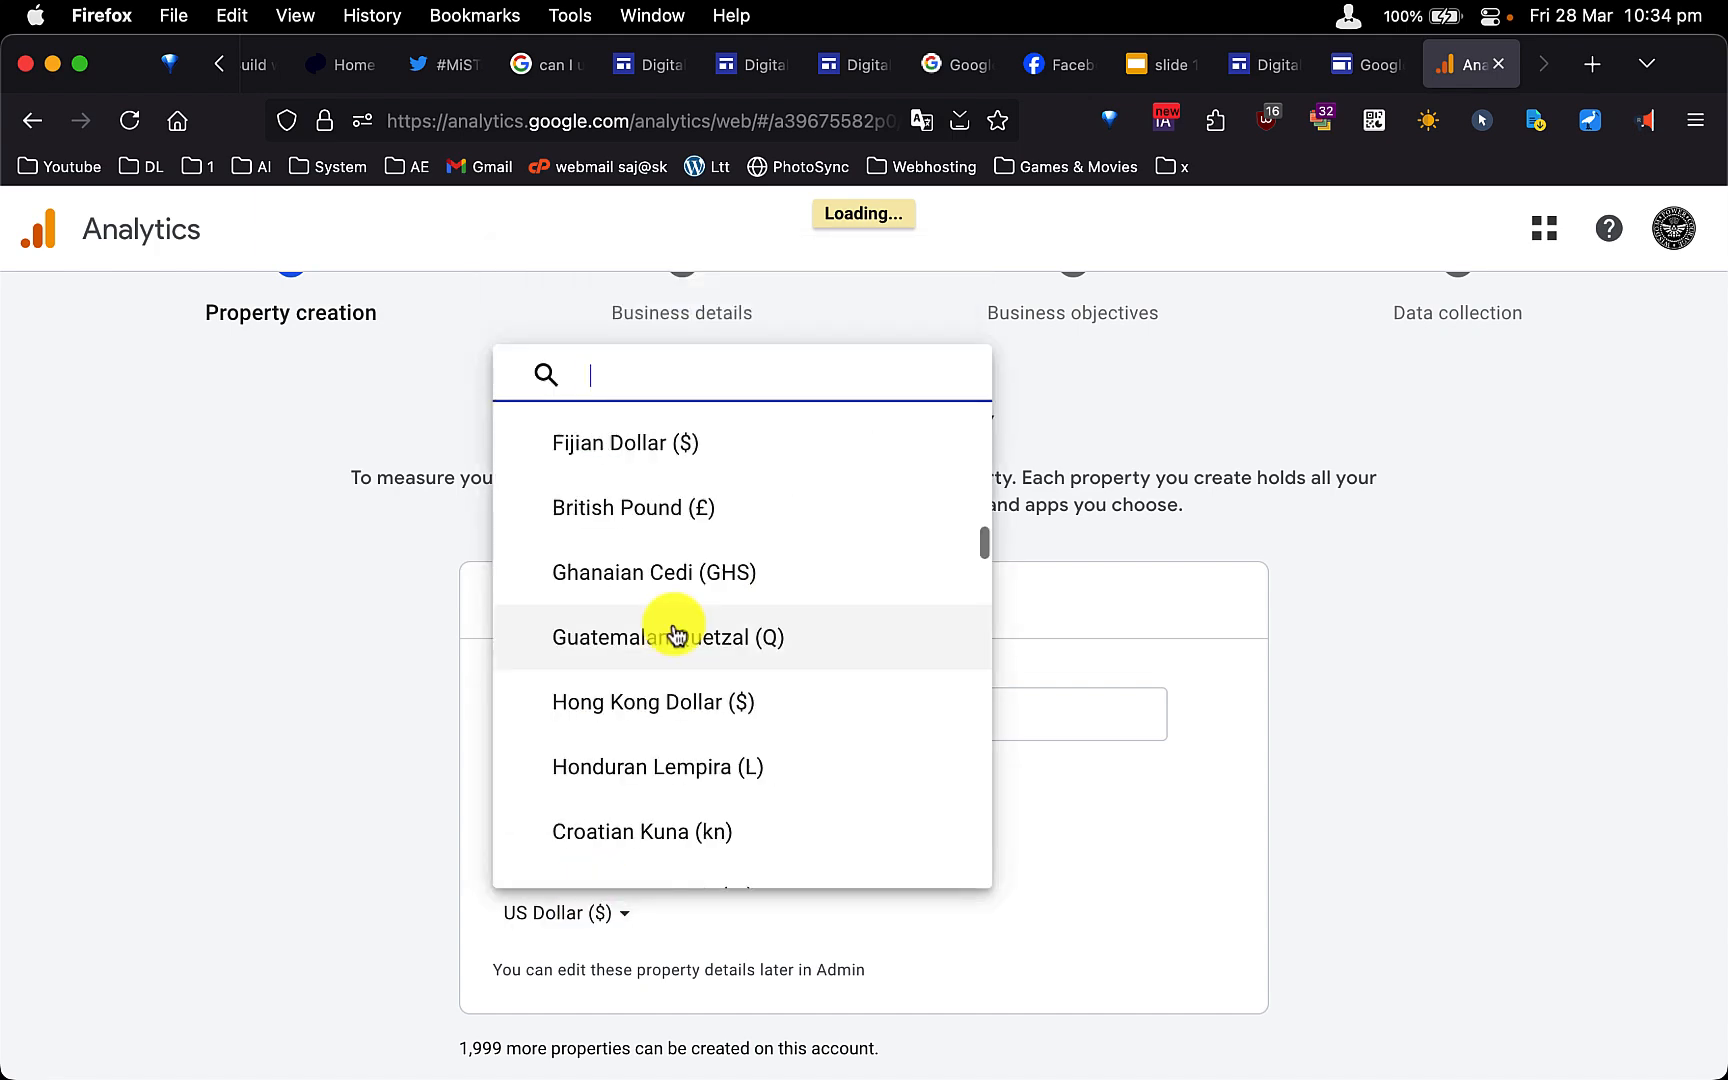
{"action": "scroll", "coordinate": [673, 630], "scroll_direction": "up", "scroll_amount": 1}
{"action": "left_click", "coordinate": [606, 632]}
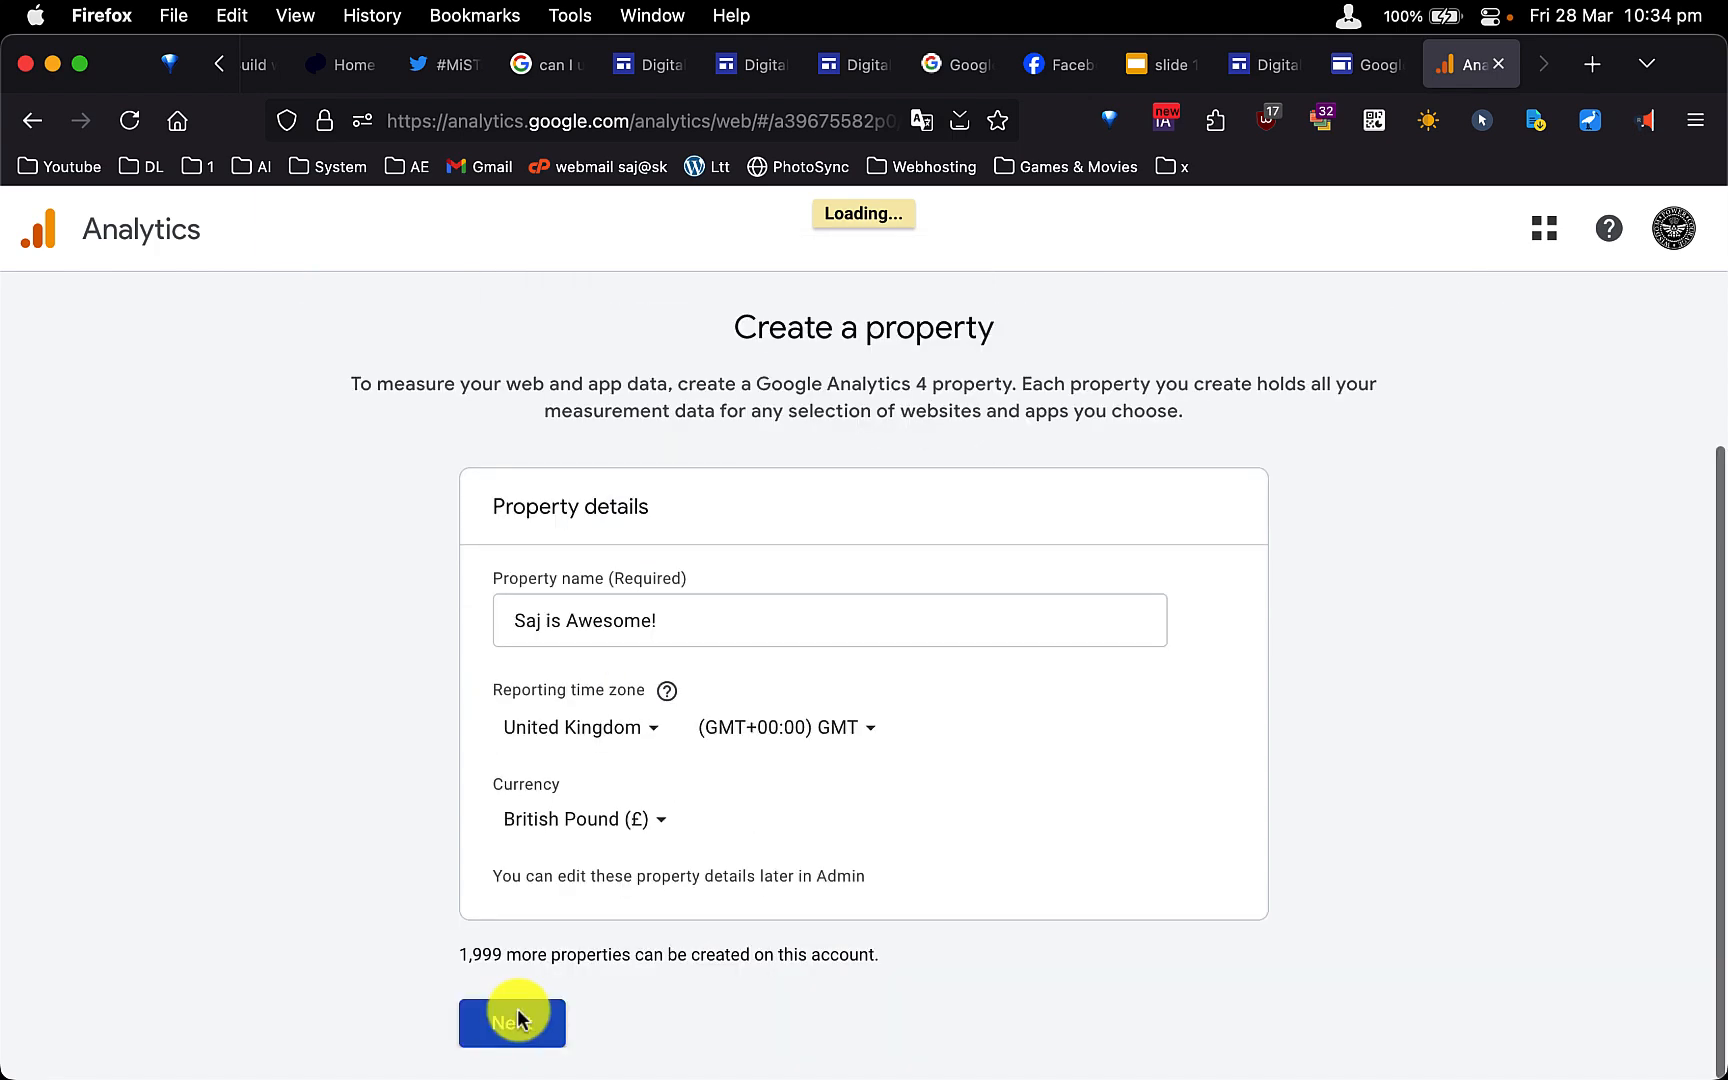
{"action": "left_click", "coordinate": [517, 1018]}
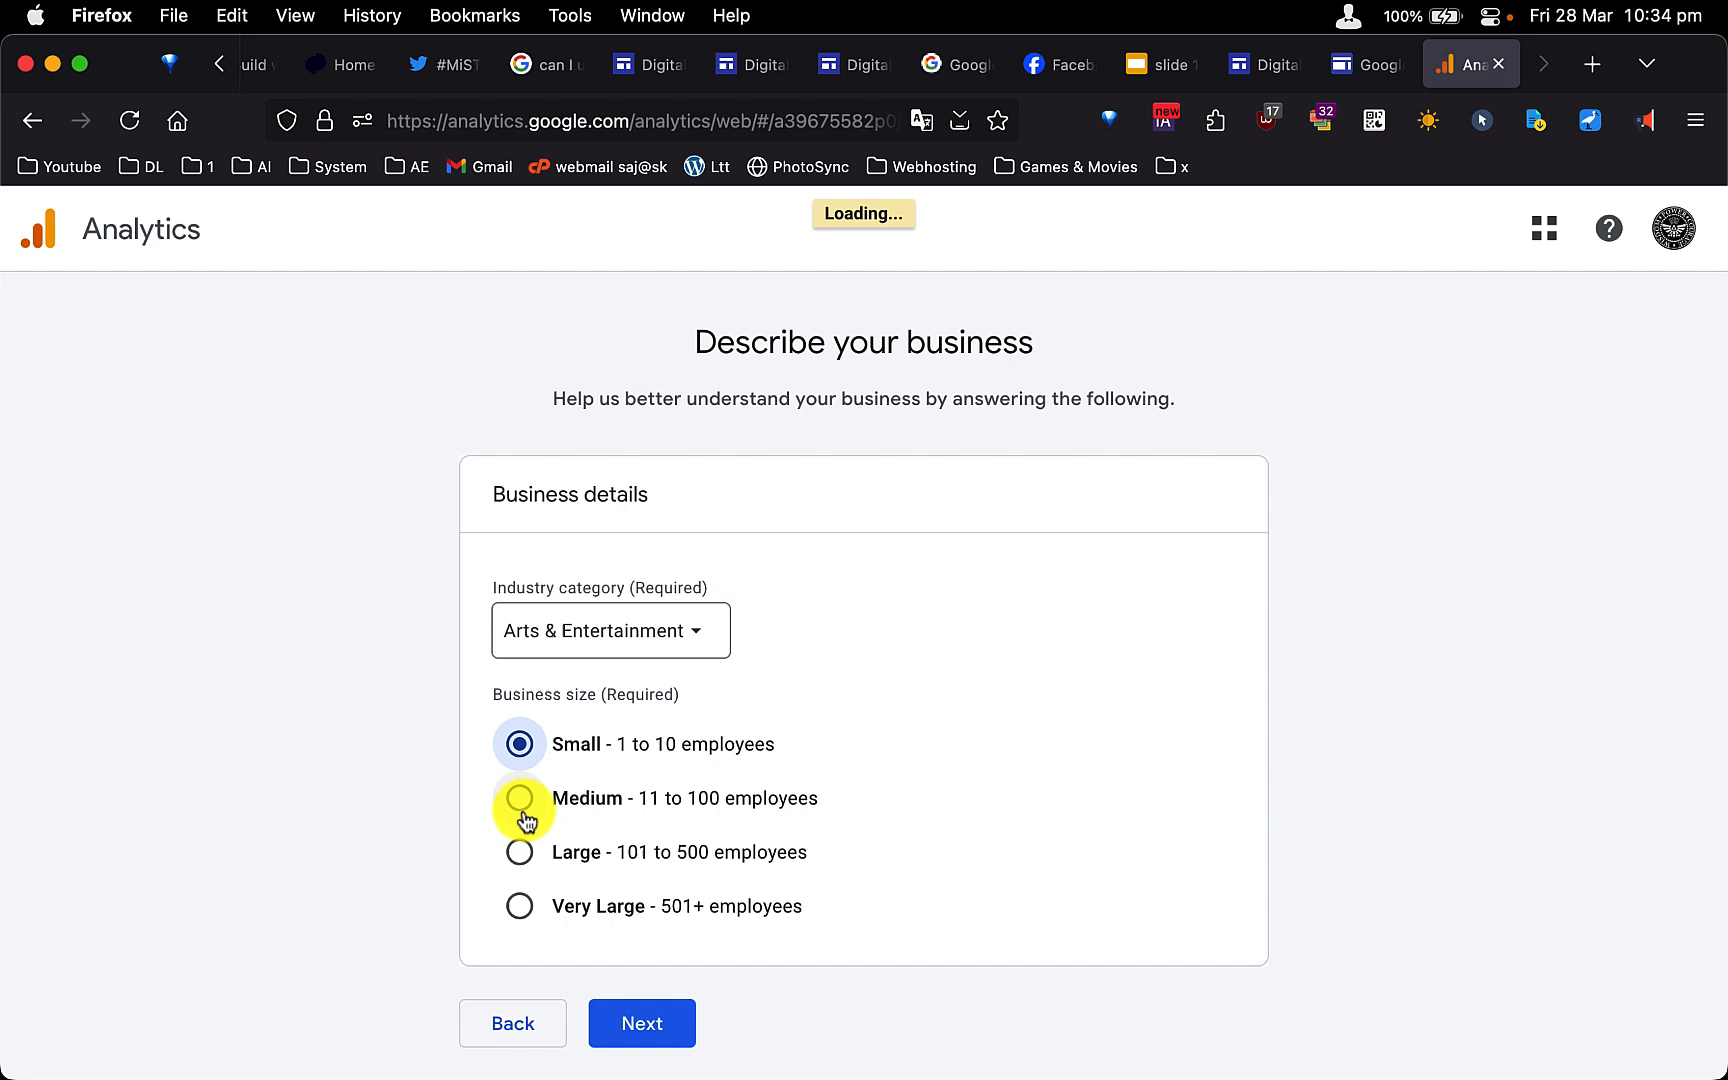
Describe the business as Arts & Entertainment with Medium size, 11 to 100 employees, and continue to the objectives.
{"action": "left_click", "coordinate": [521, 800]}
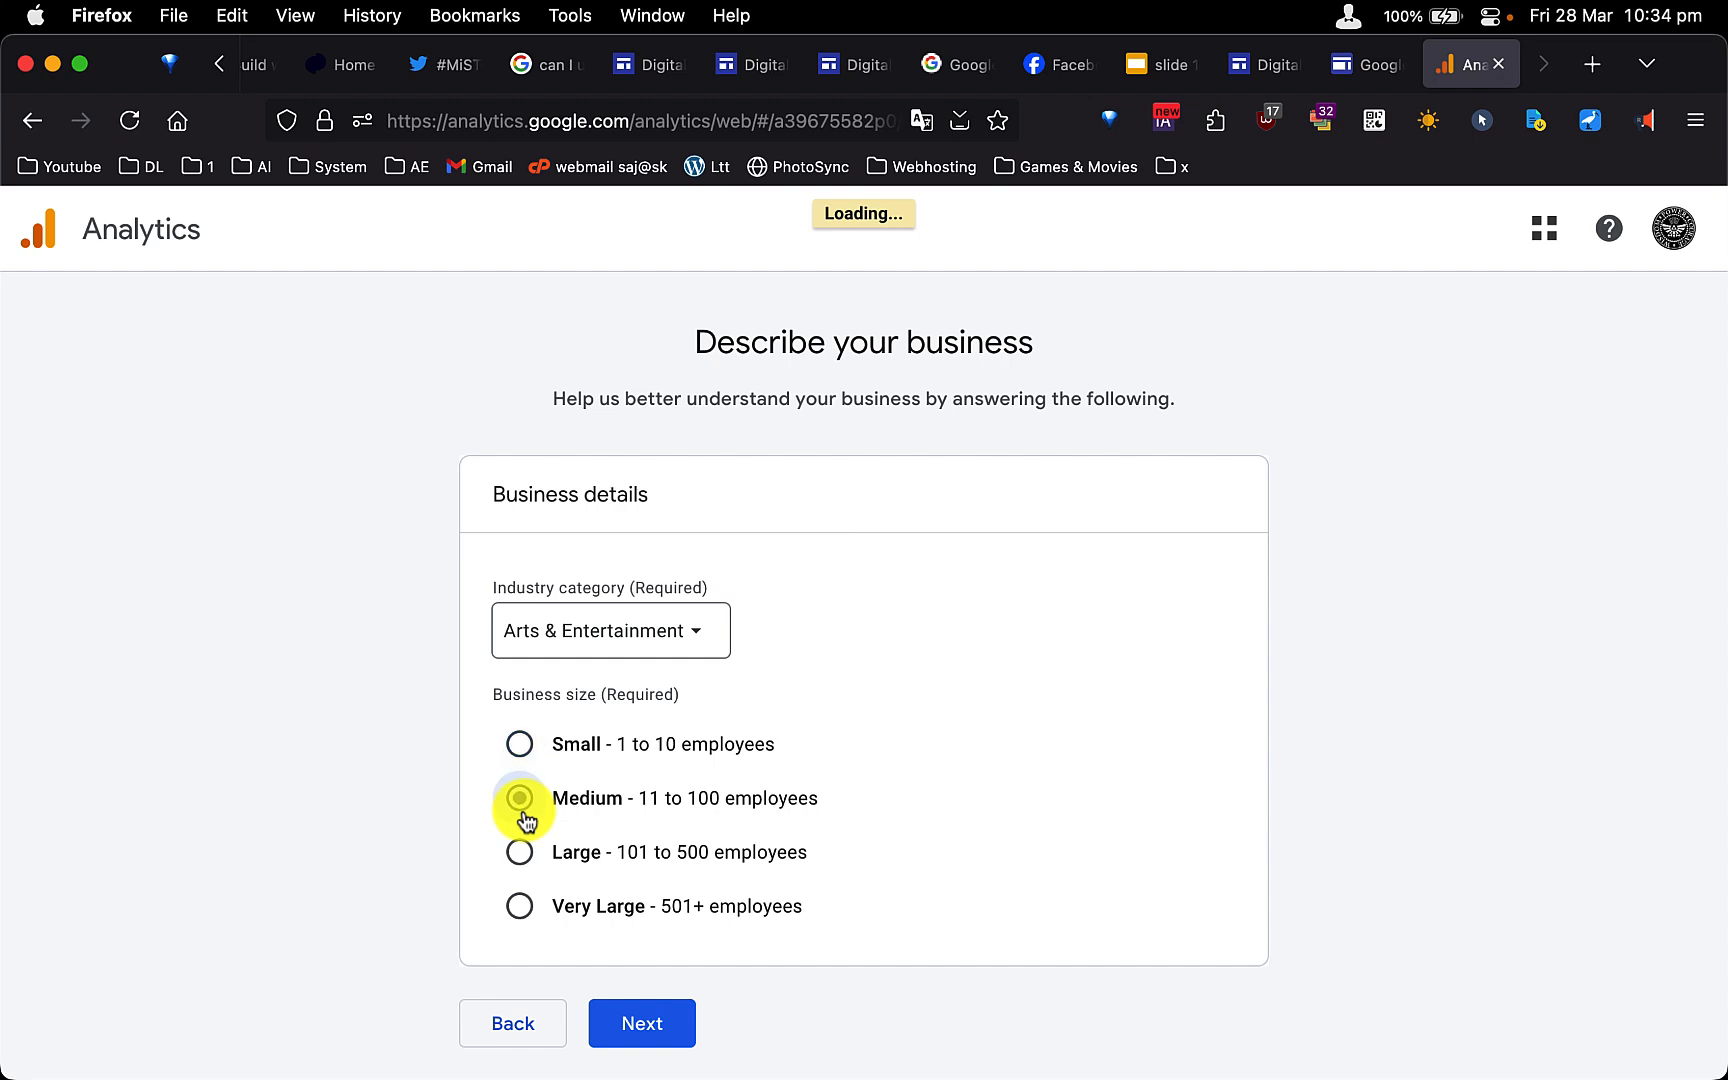
{"action": "left_click", "coordinate": [641, 1023]}
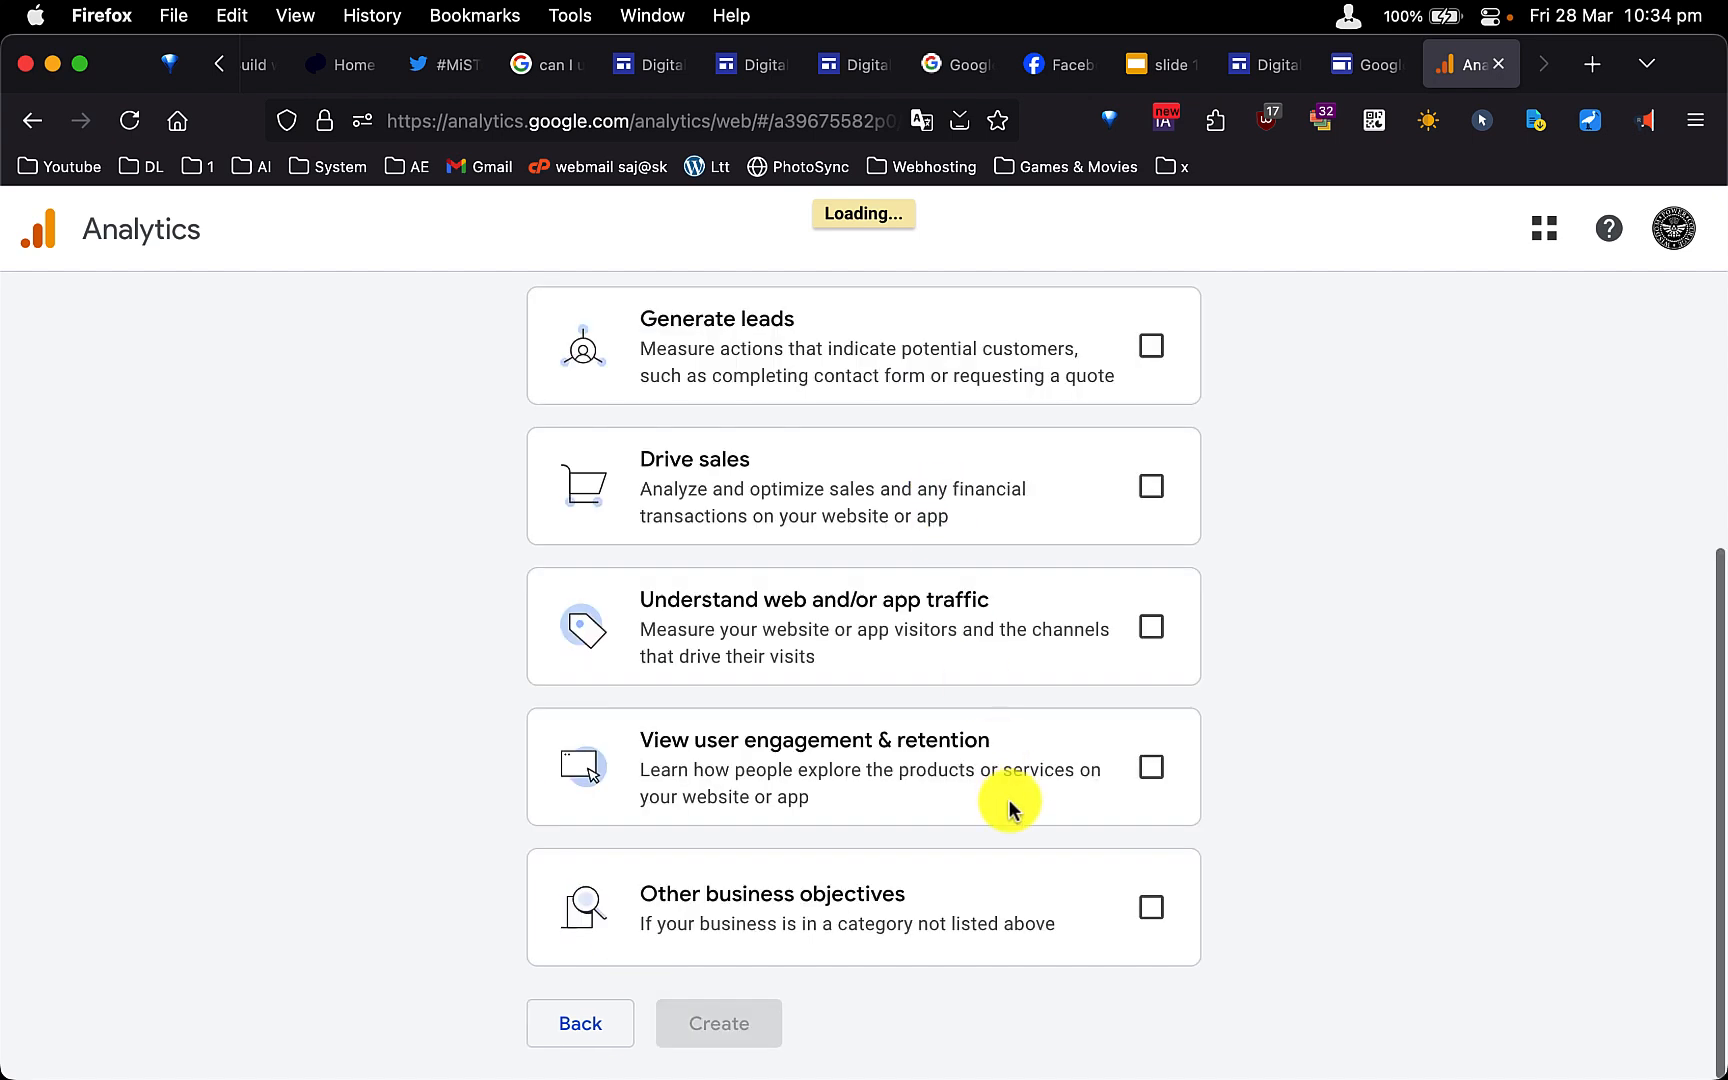
{"action": "left_click", "coordinate": [1150, 906]}
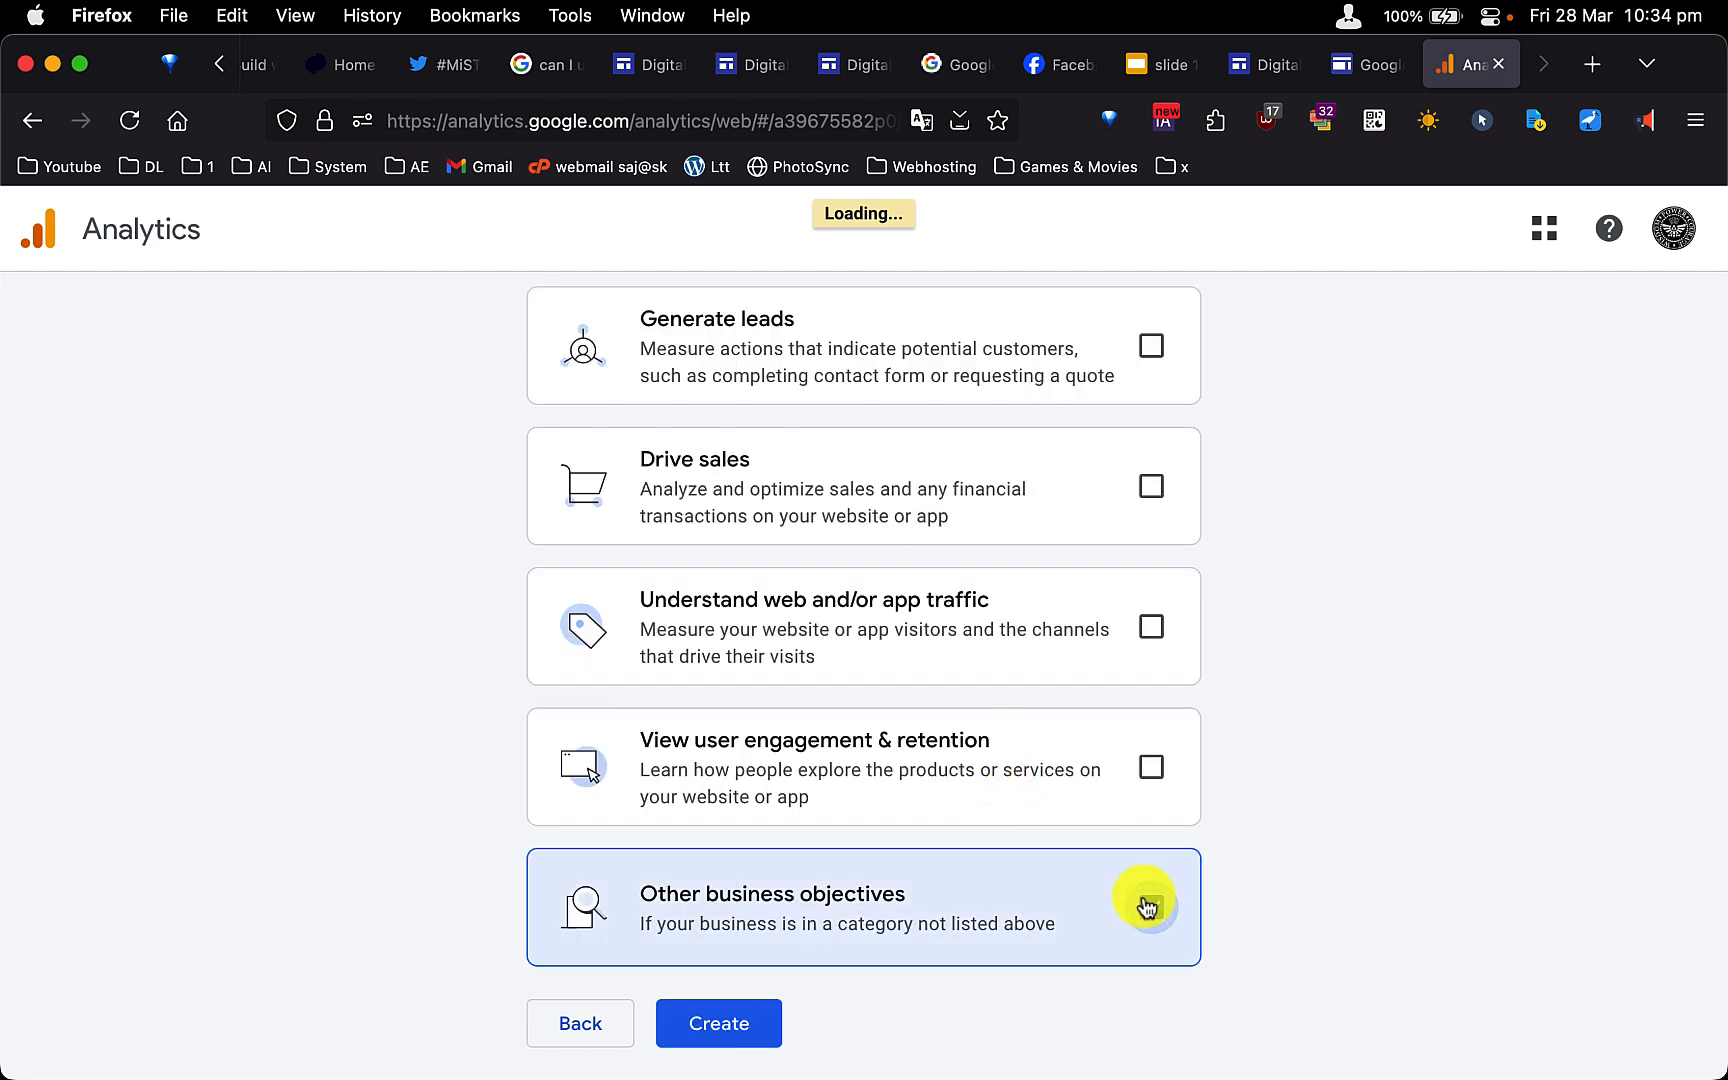
{"action": "left_click", "coordinate": [1150, 346]}
{"action": "left_click", "coordinate": [1150, 486]}
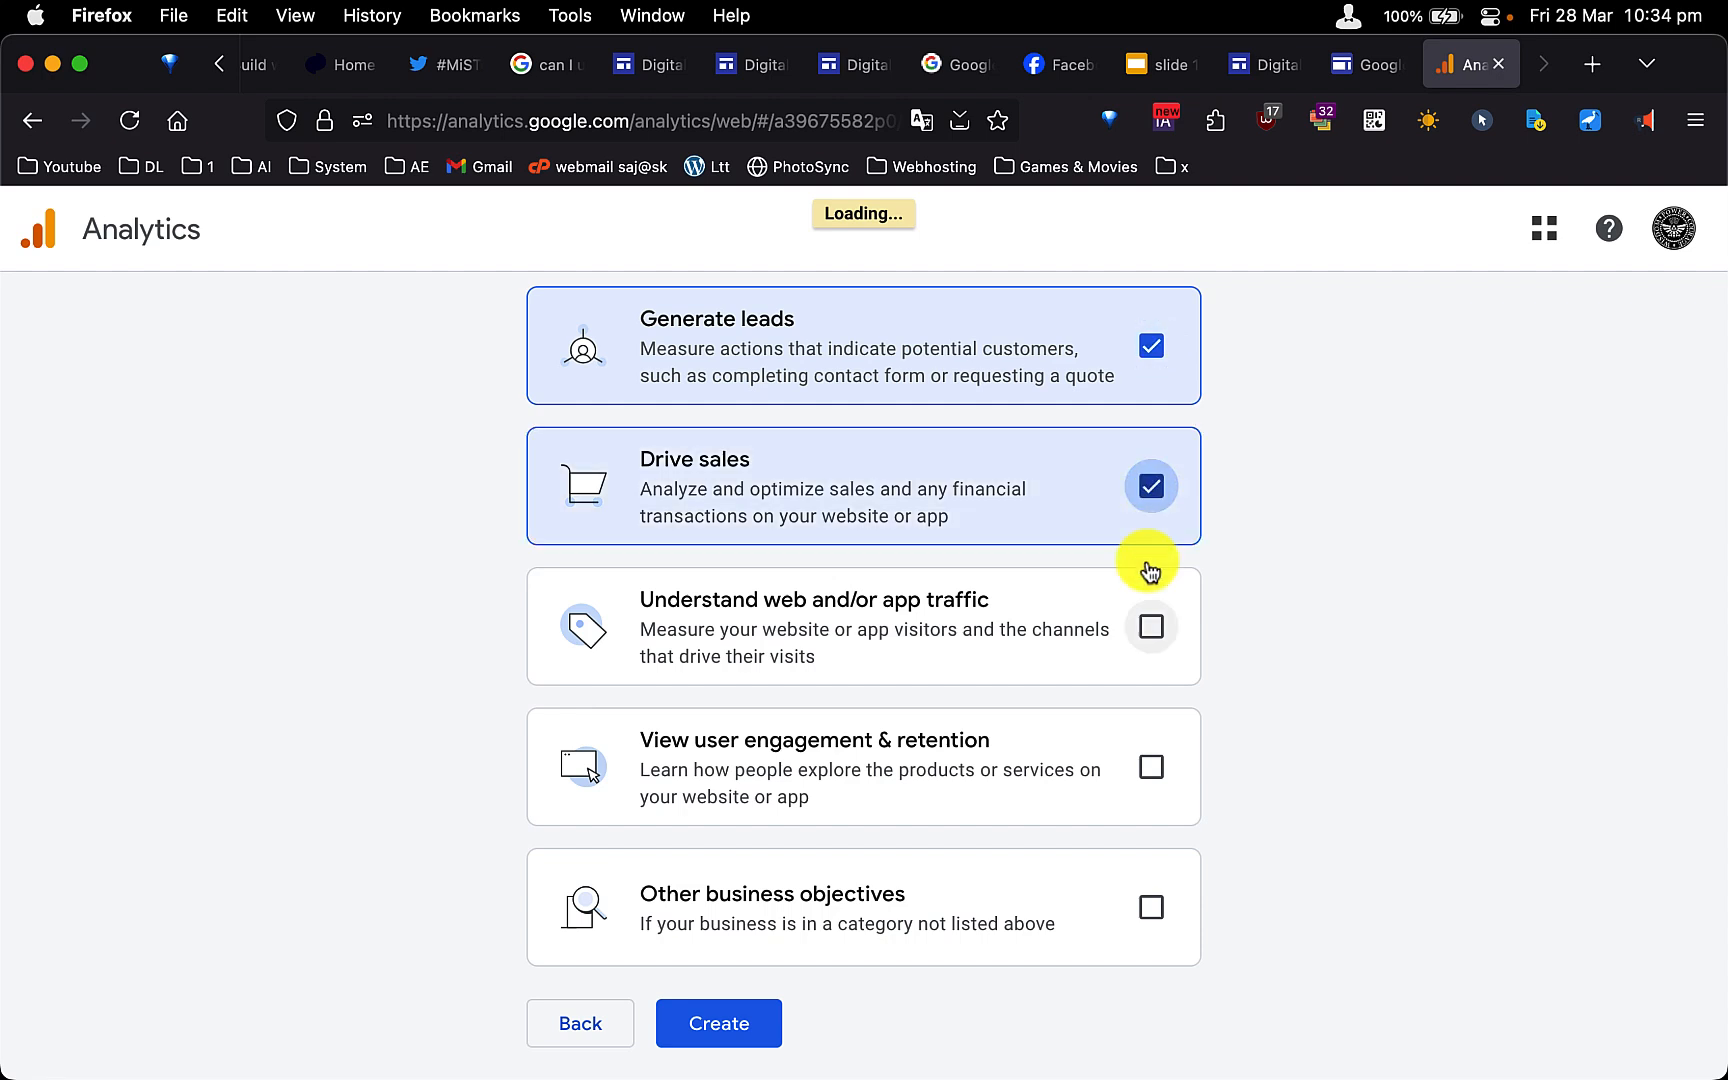
{"action": "left_click", "coordinate": [1151, 626]}
Choose Other business objectives as the only objective and create the property.
{"action": "left_click", "coordinate": [1151, 907]}
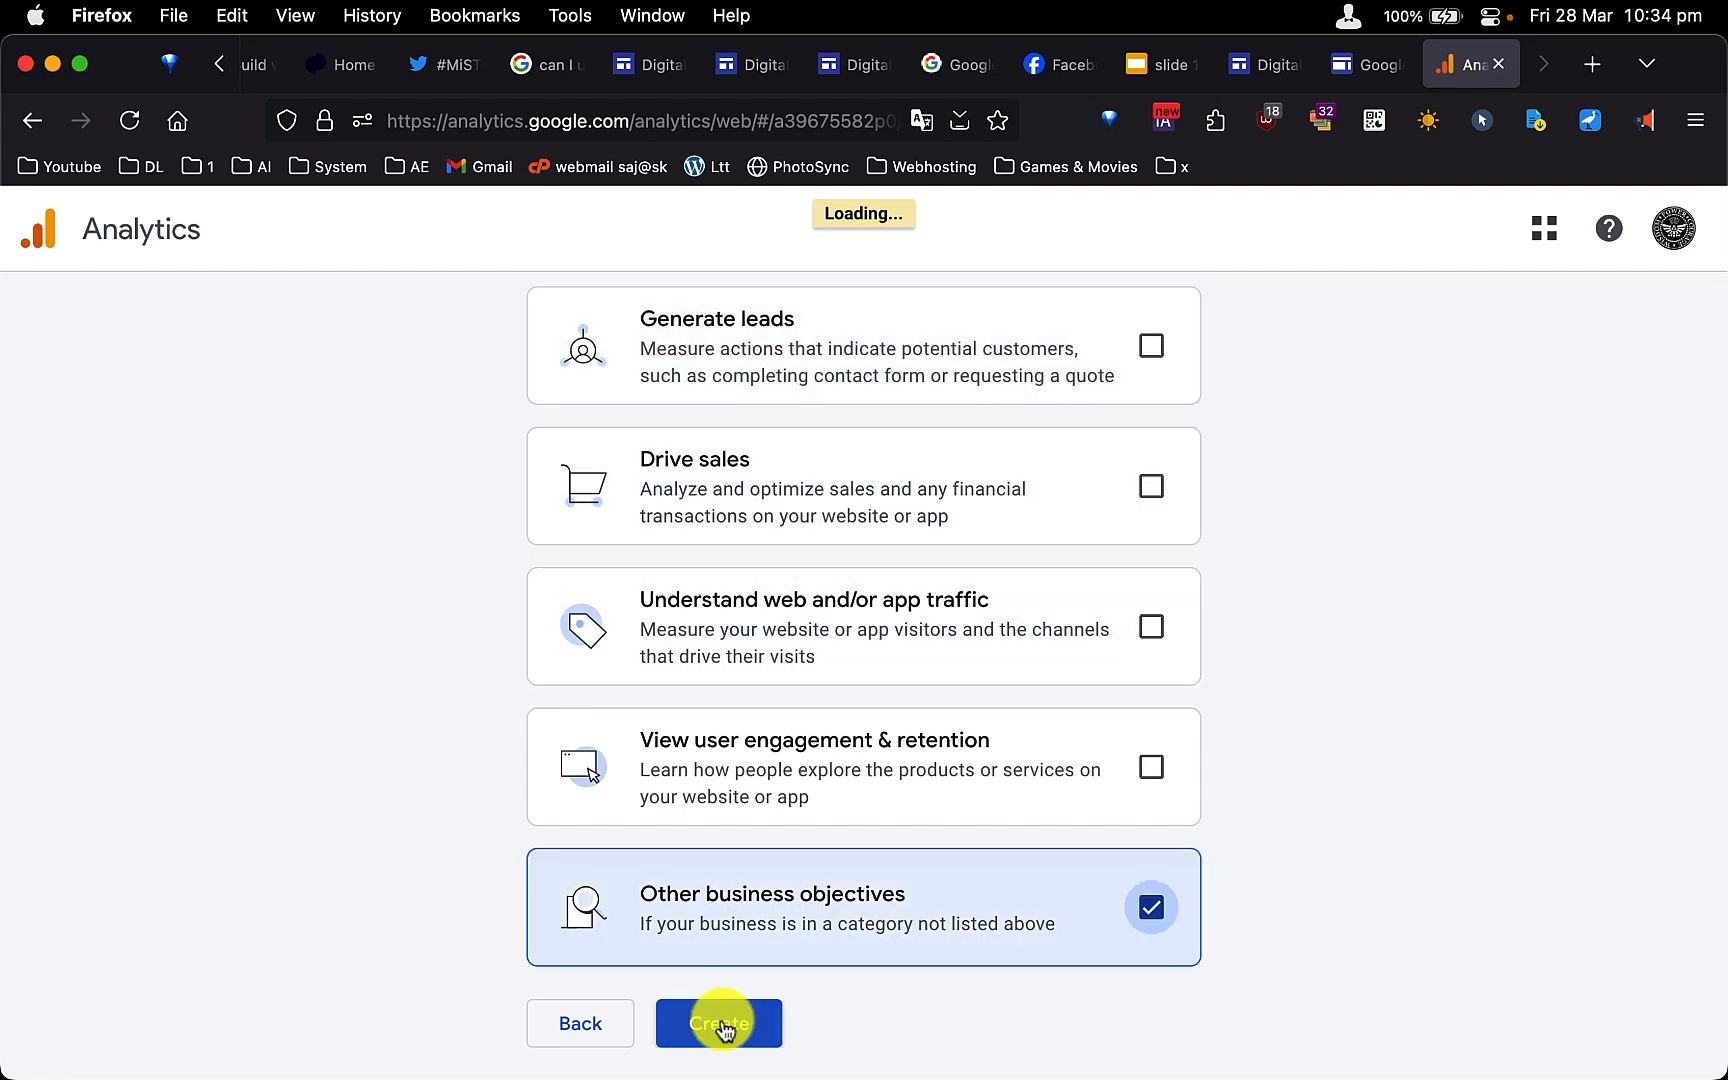
{"action": "left_click", "coordinate": [720, 1024]}
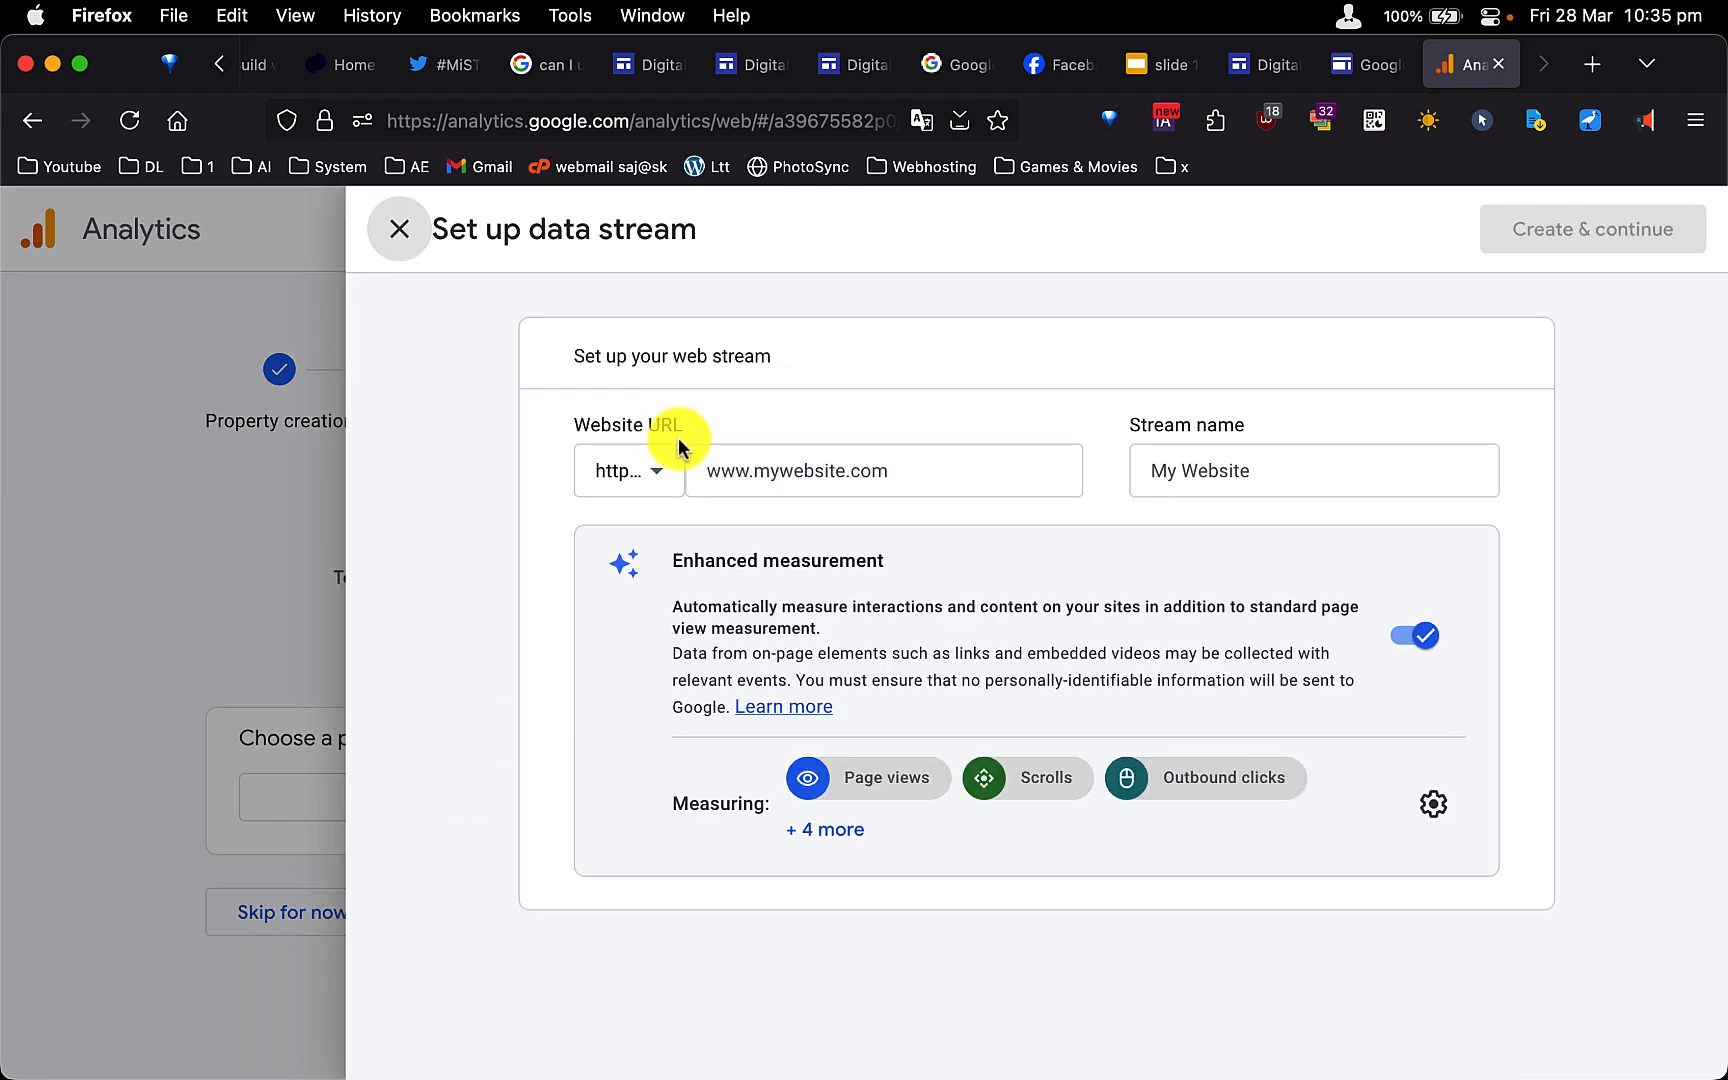
{"action": "left_click", "coordinate": [725, 467]}
{"action": "type", "text": "https://sites.google.com/view/kingsaj/home"}
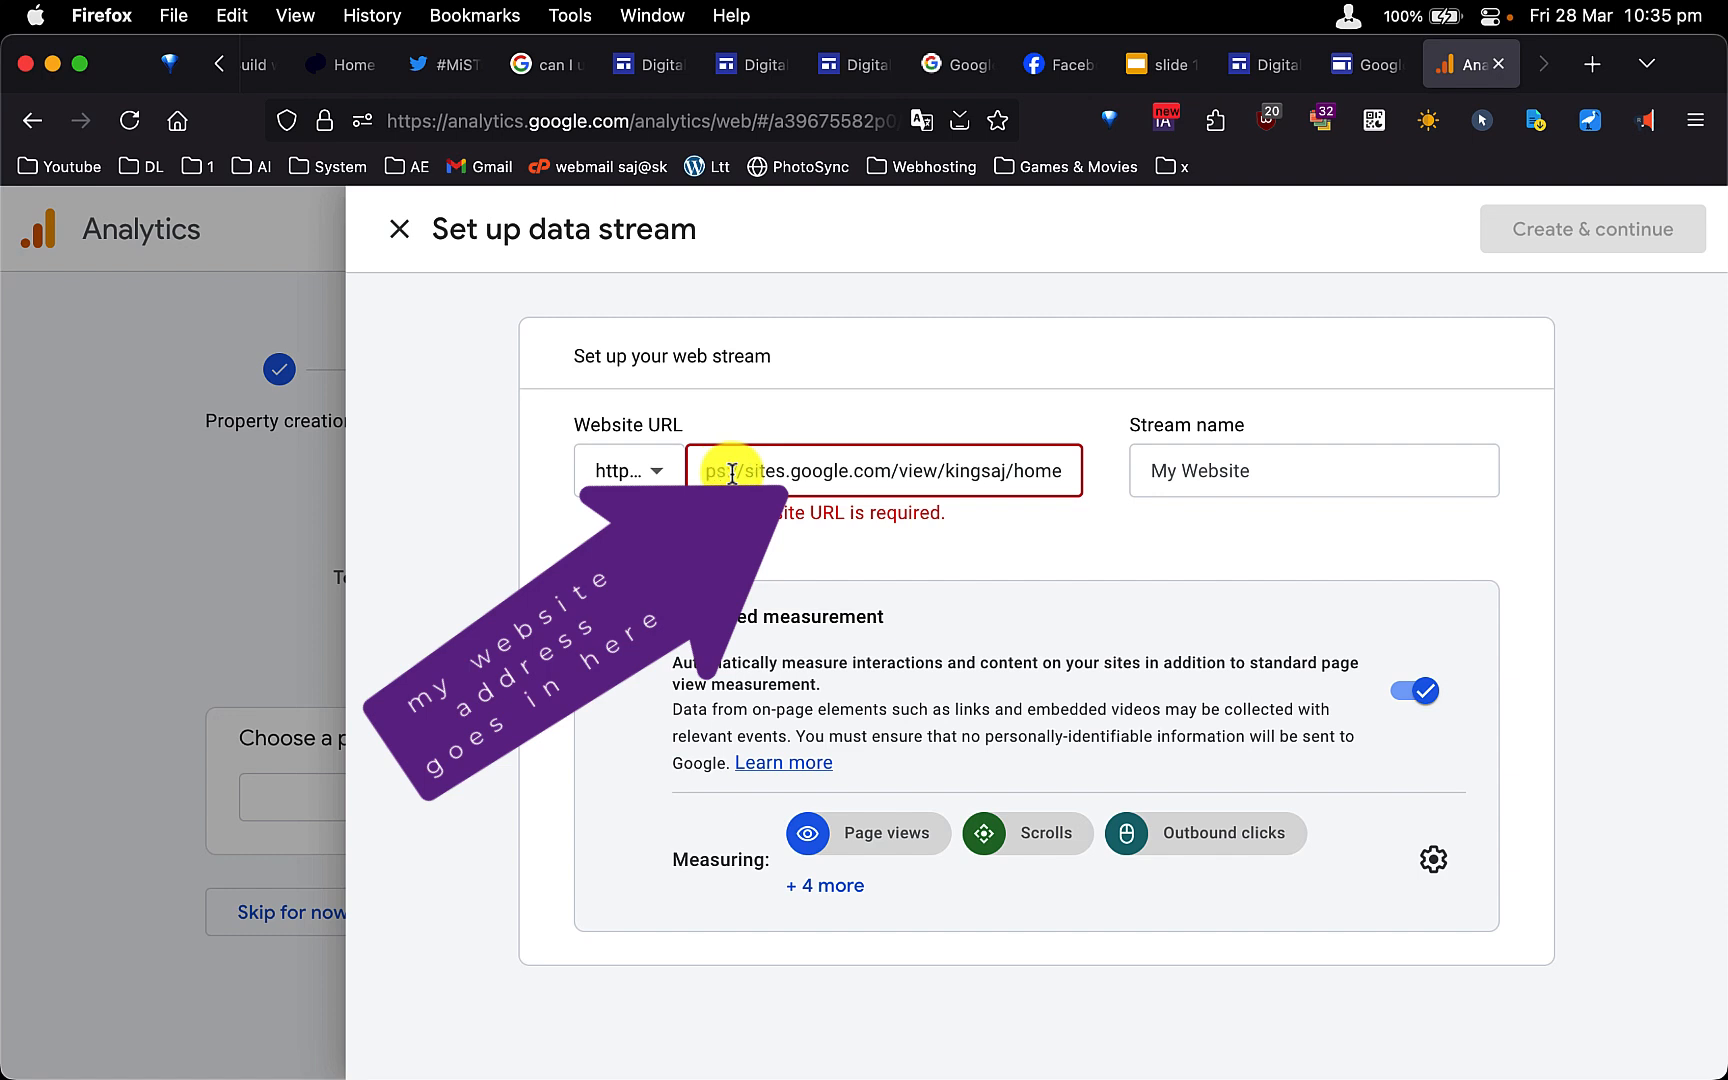
{"action": "left_click", "coordinate": [747, 473]}
{"action": "key", "text": "BackSpace"}
{"action": "key", "text": "BackSpace"}
{"action": "key", "text": "BackSpace"}
{"action": "key", "text": "BackSpace"}
{"action": "key", "text": "BackSpace"}
{"action": "key", "text": "BackSpace"}
{"action": "key", "text": "BackSpace"}
{"action": "key", "text": "BackSpace"}
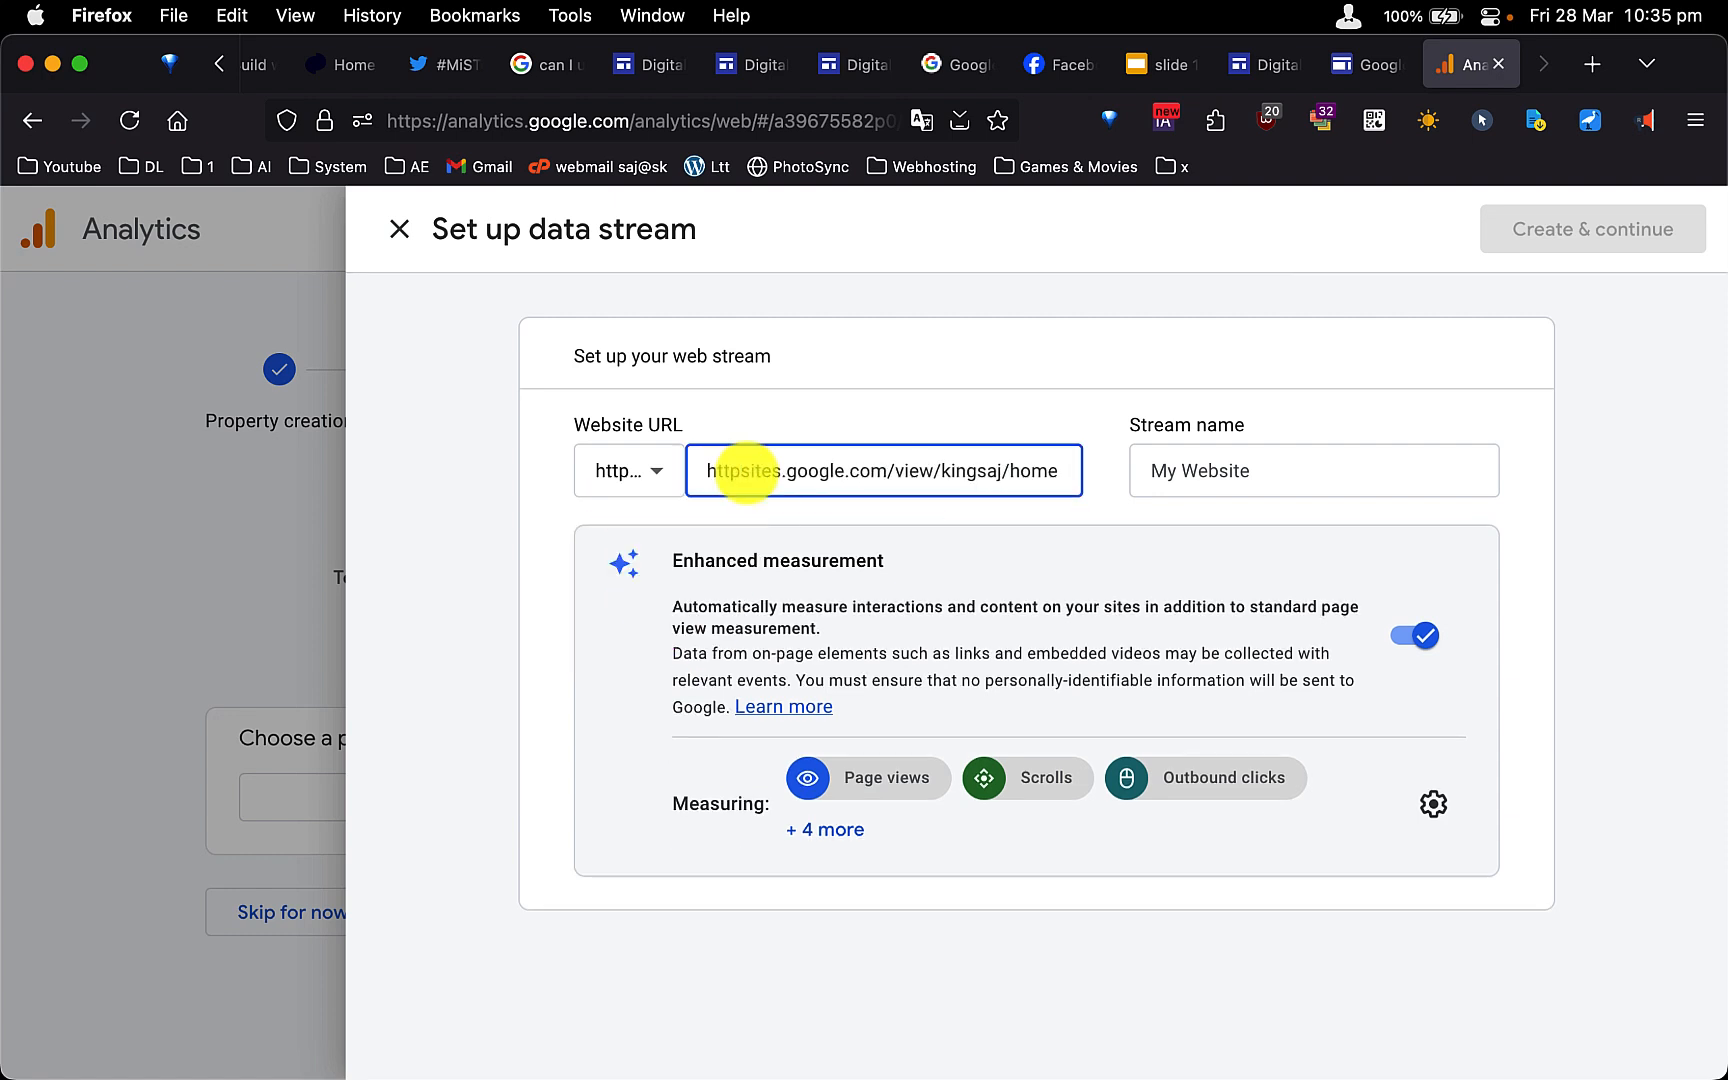
{"action": "left_click", "coordinate": [640, 472]}
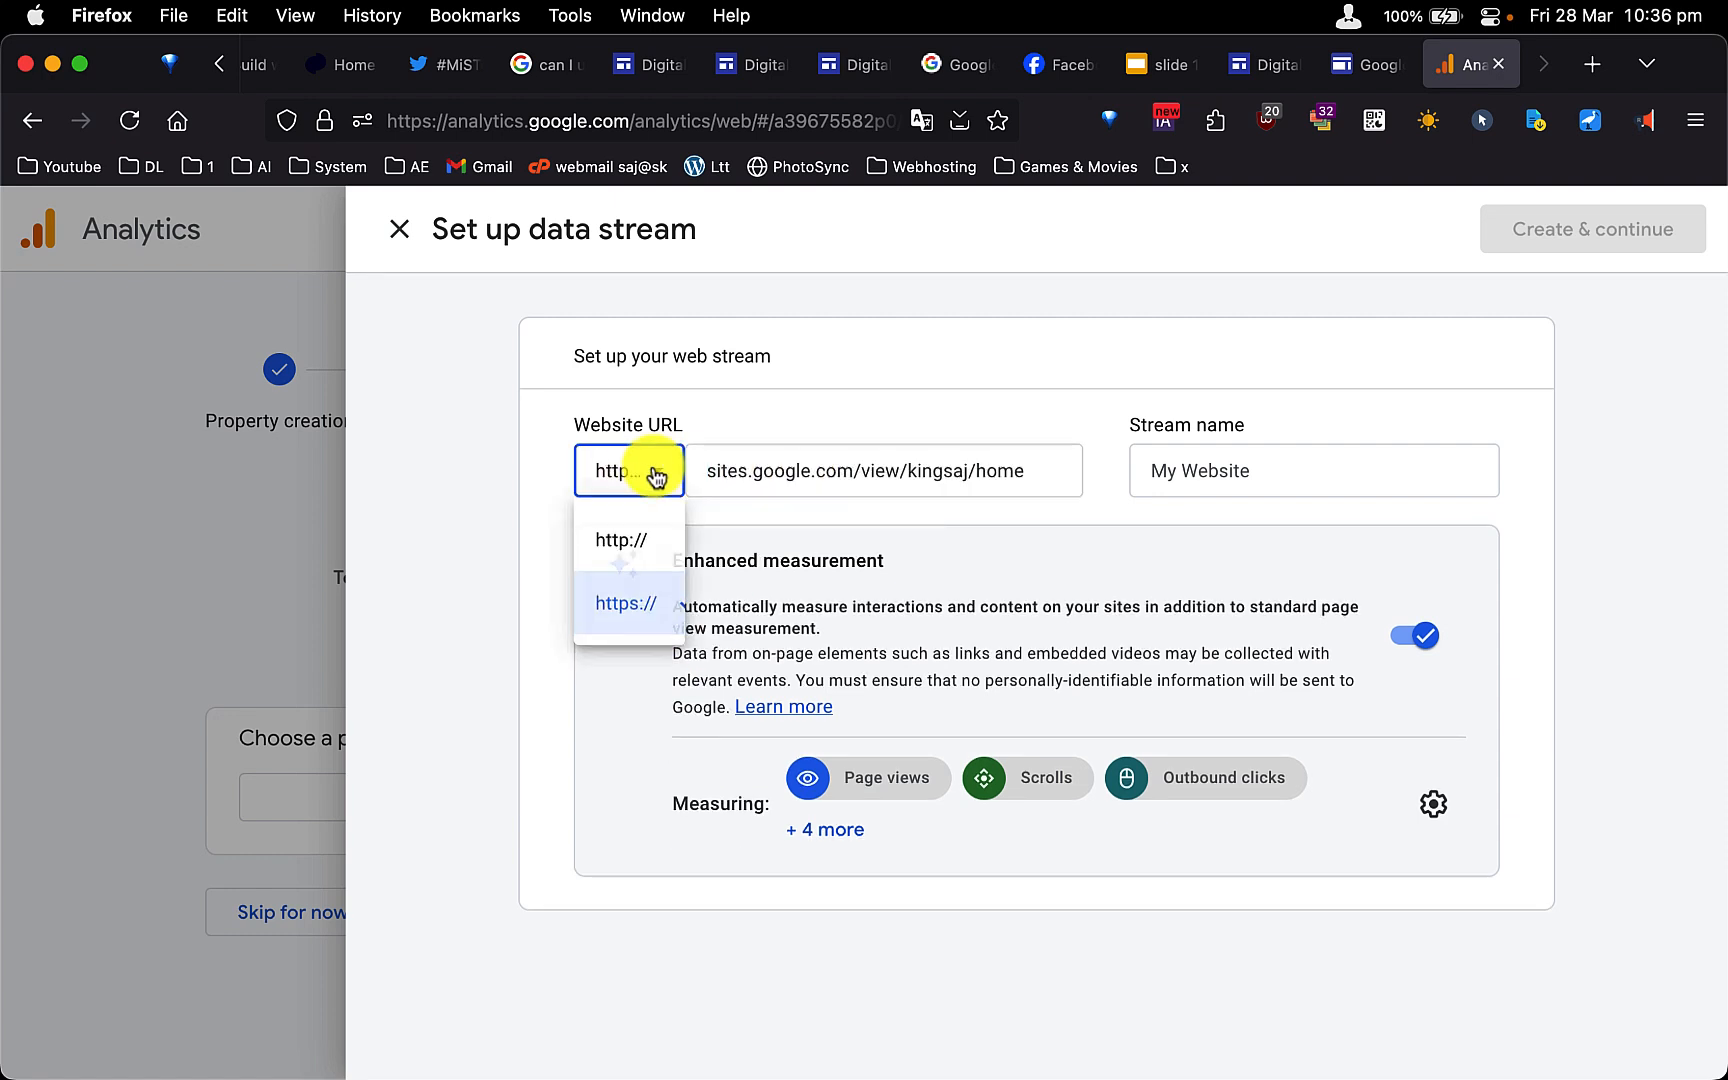
Name the web stream after the site and create it with enhanced measurement enabled.
{"action": "left_click", "coordinate": [1210, 475]}
{"action": "type", "text": "Sa"}
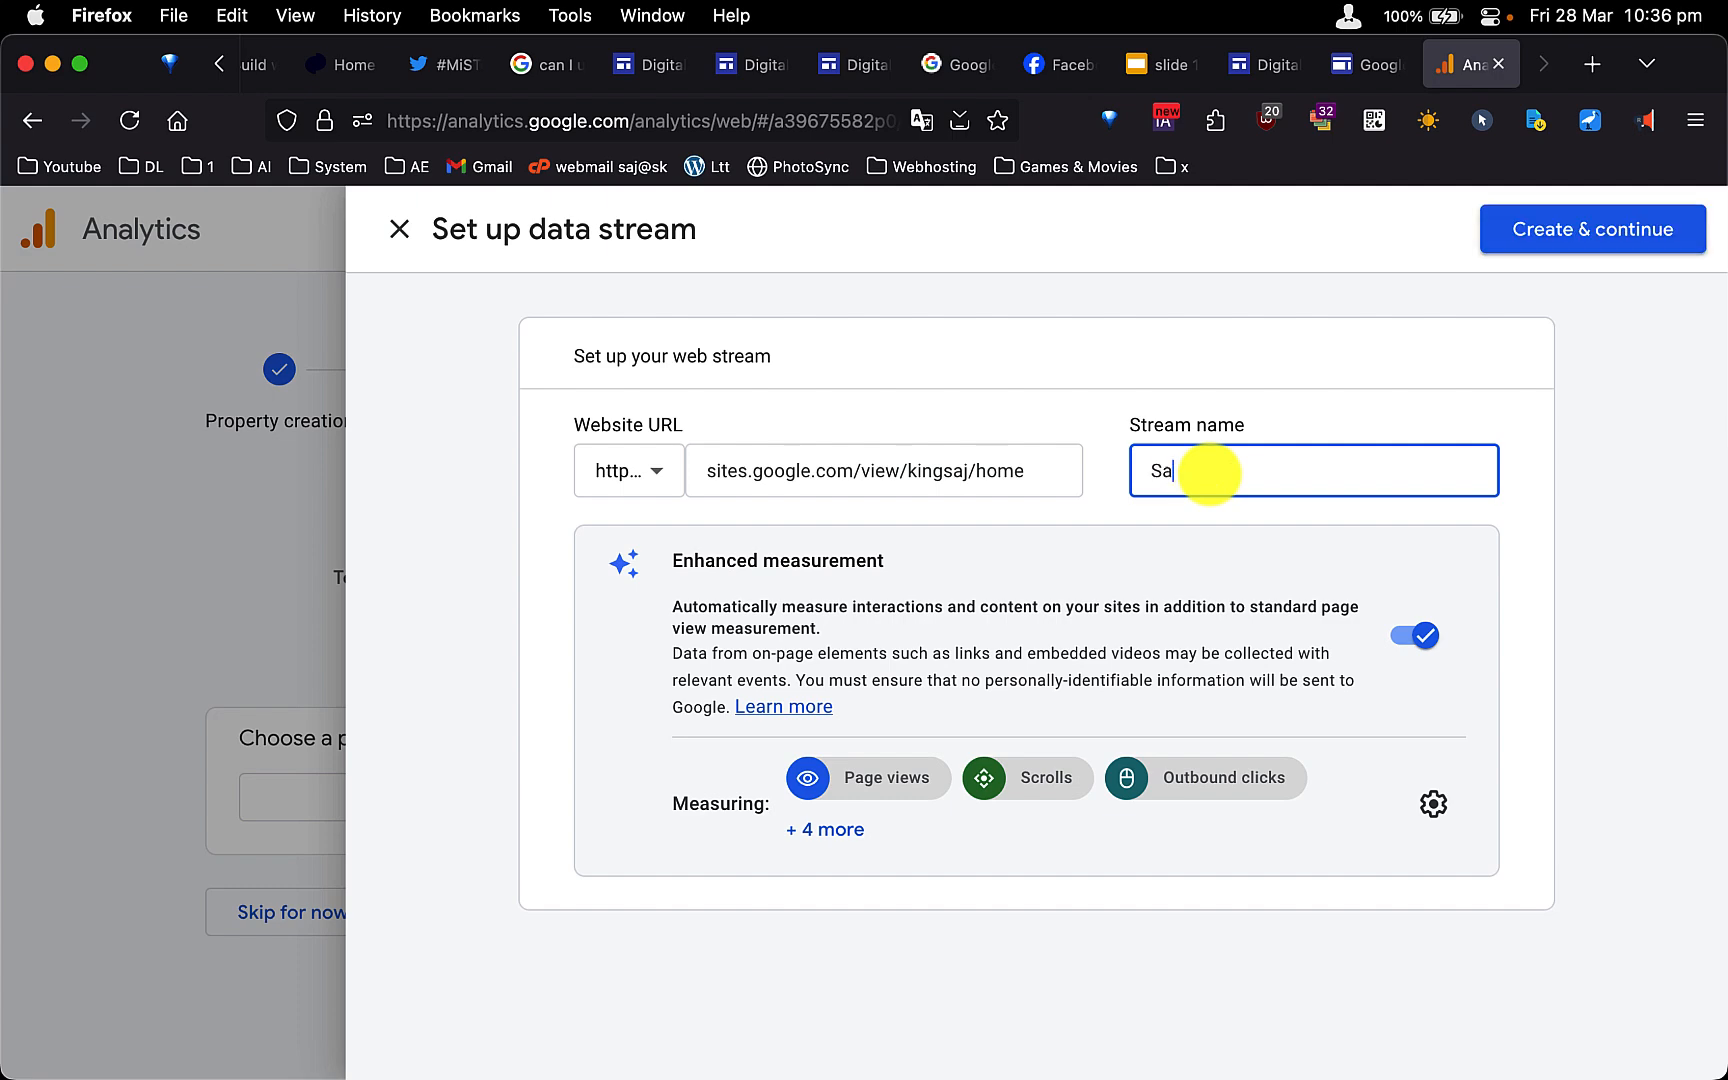
{"action": "type", "text": "j"}
{"action": "key", "text": "super+a"}
{"action": "type", "text": "King Saj"}
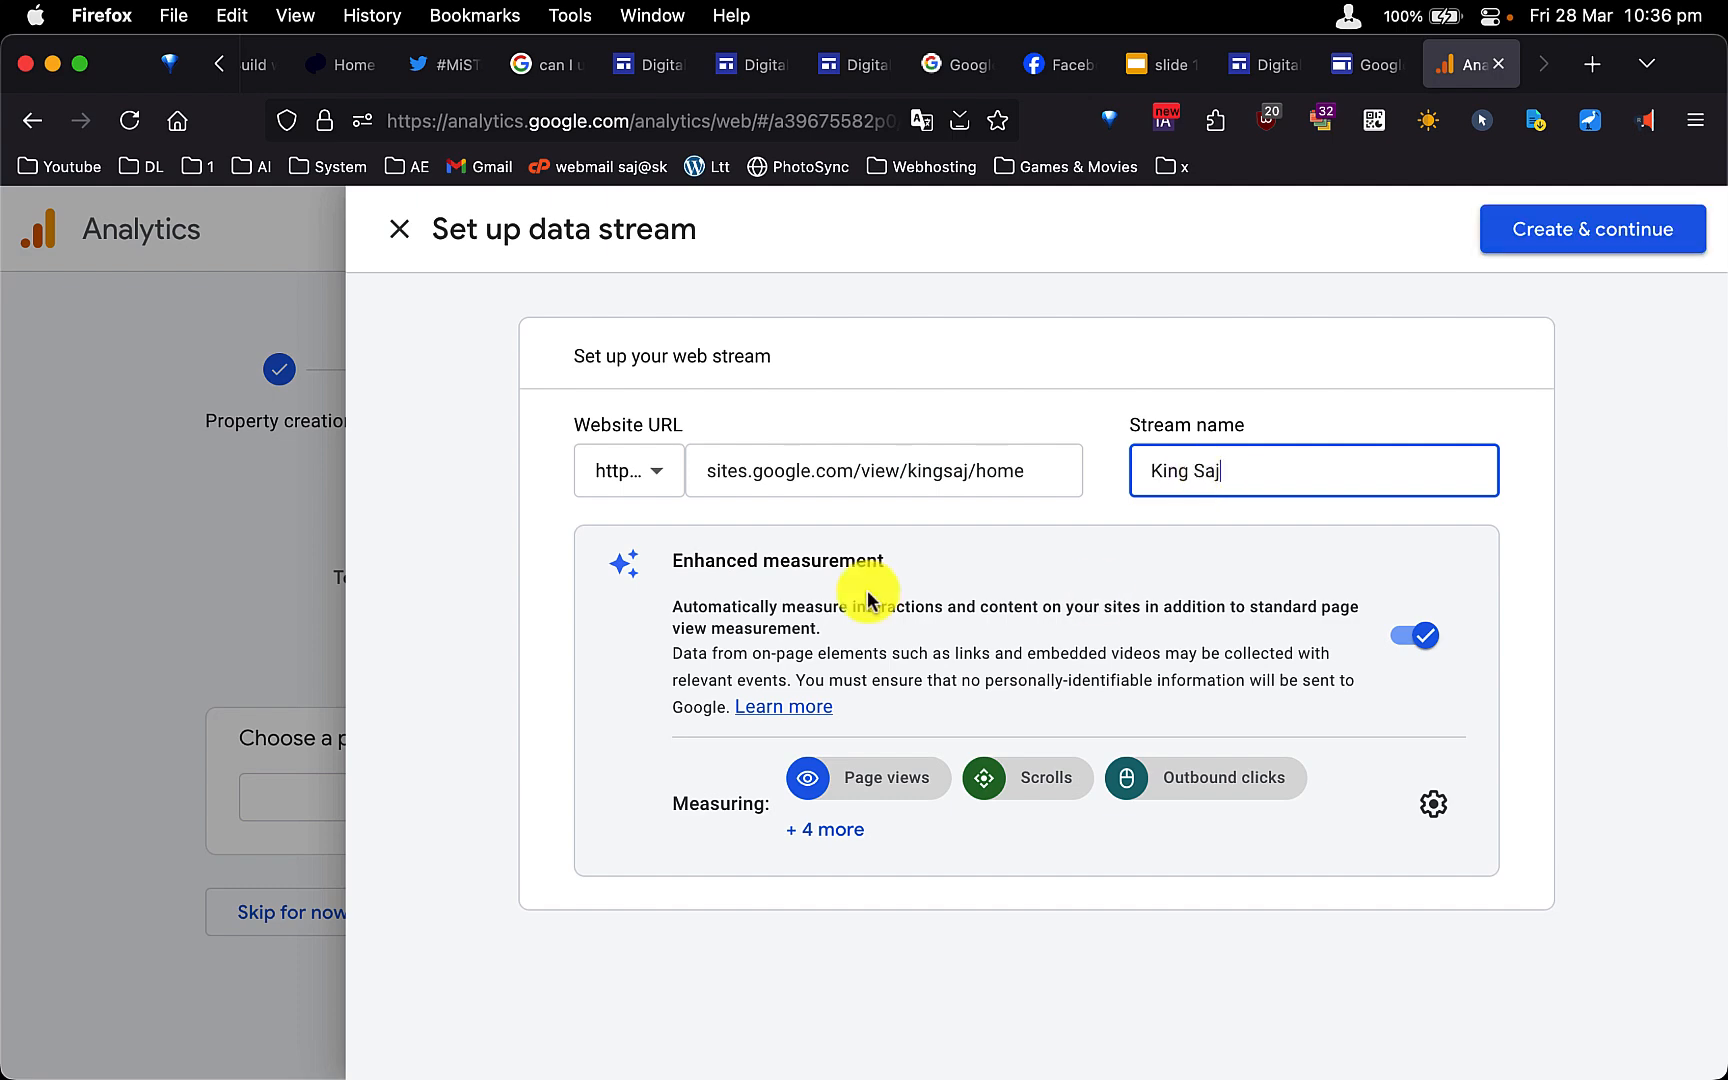
{"action": "left_click", "coordinate": [825, 829]}
{"action": "left_click", "coordinate": [1560, 233]}
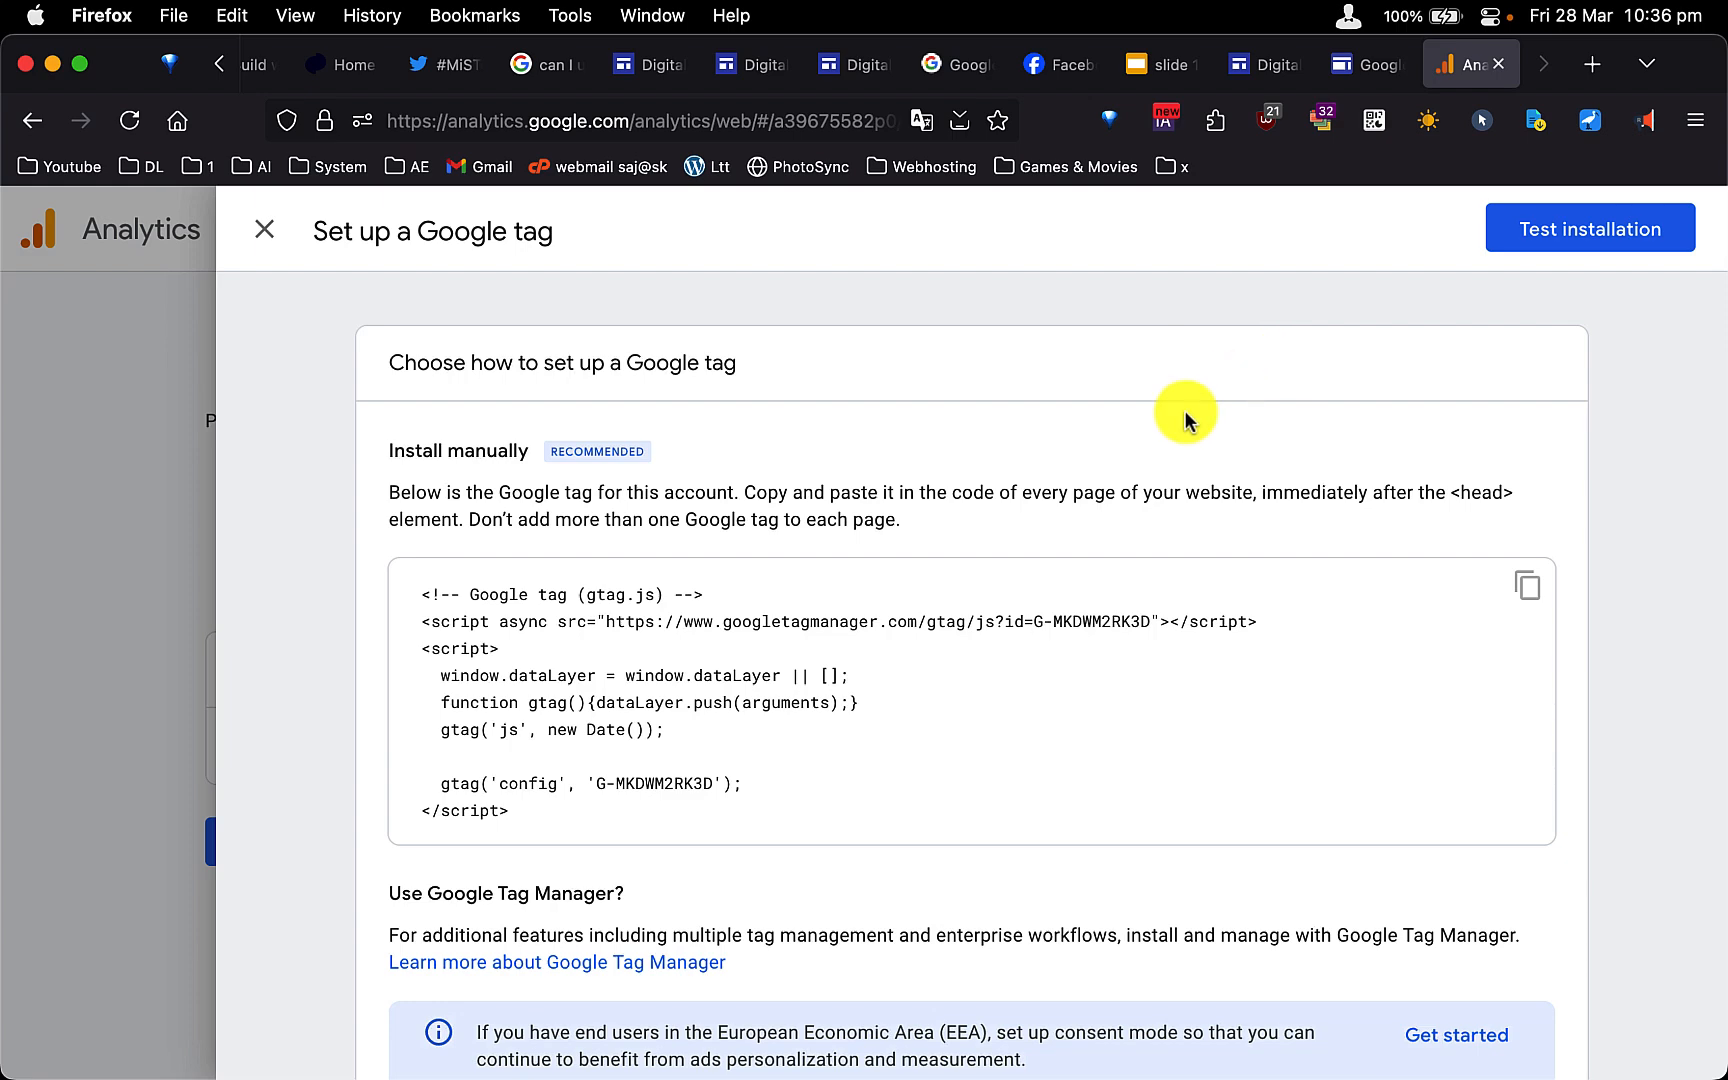
Review and close the Google tag installation instructions, then copy the web stream's Measurement ID.
{"action": "scroll", "coordinate": [724, 686], "scroll_direction": "down", "scroll_amount": 3}
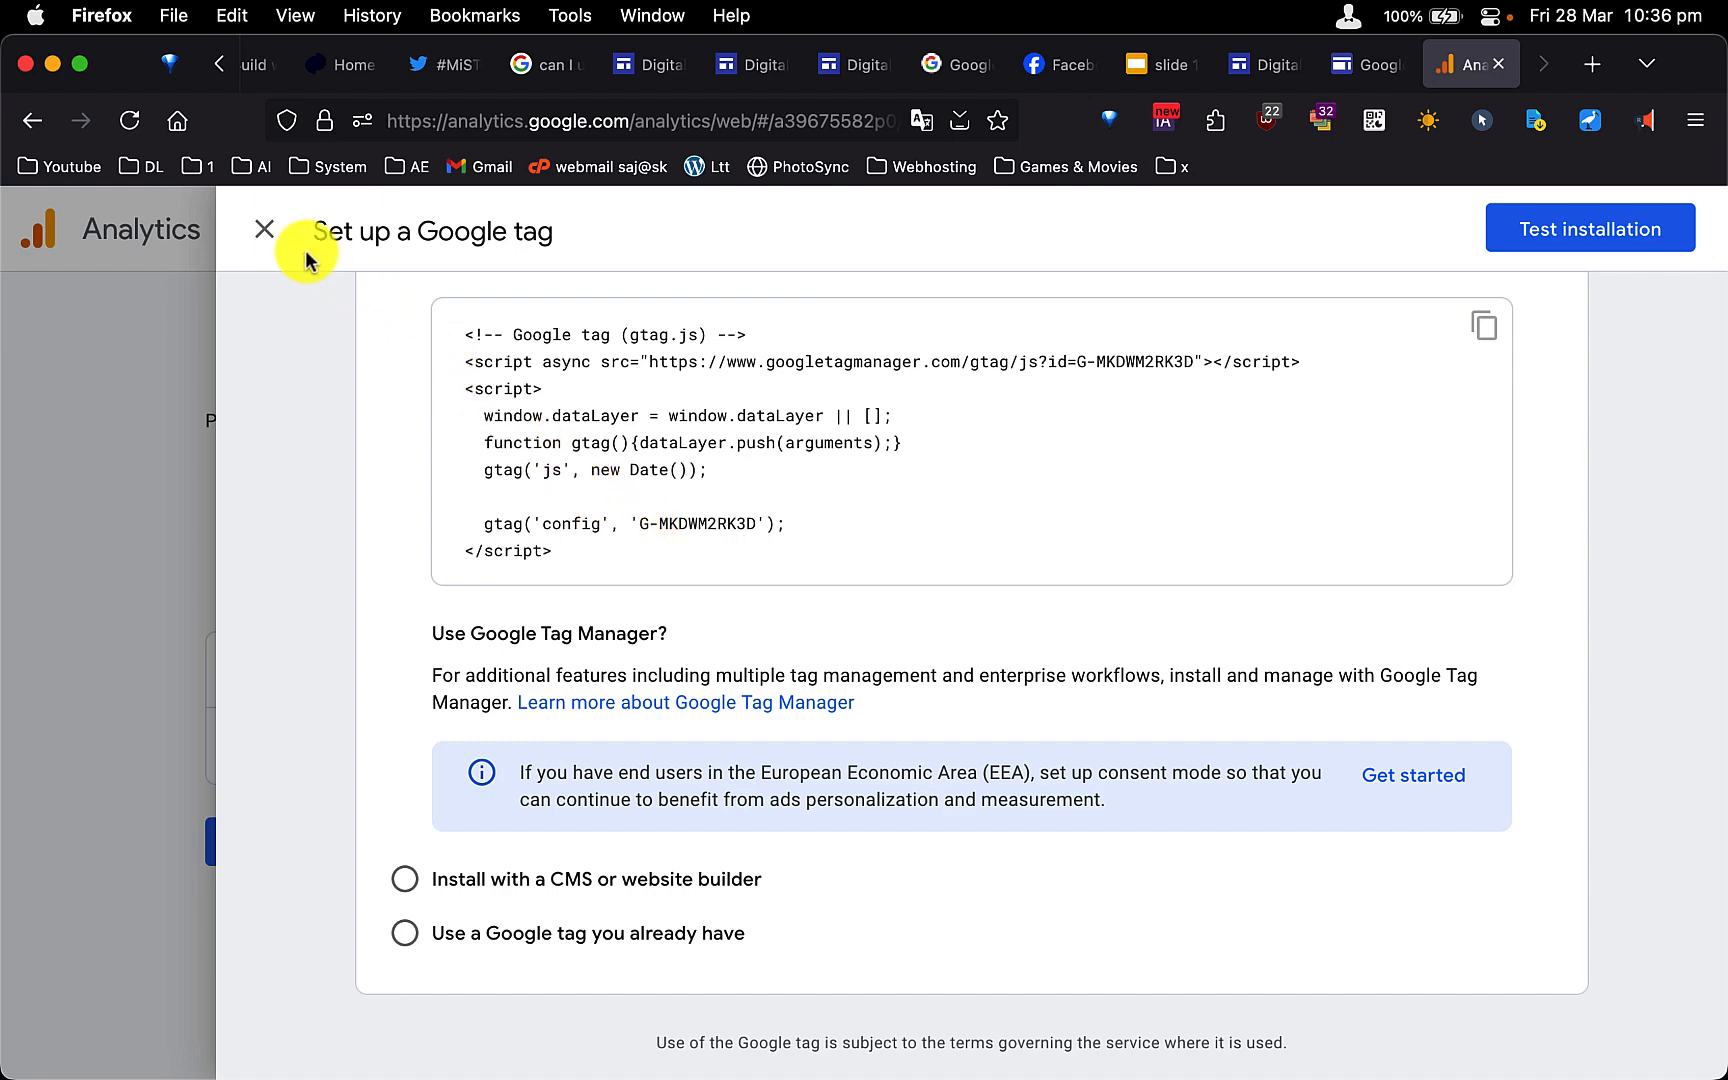
{"action": "scroll", "coordinate": [285, 240], "scroll_direction": "up", "scroll_amount": 3}
{"action": "left_click", "coordinate": [266, 230]}
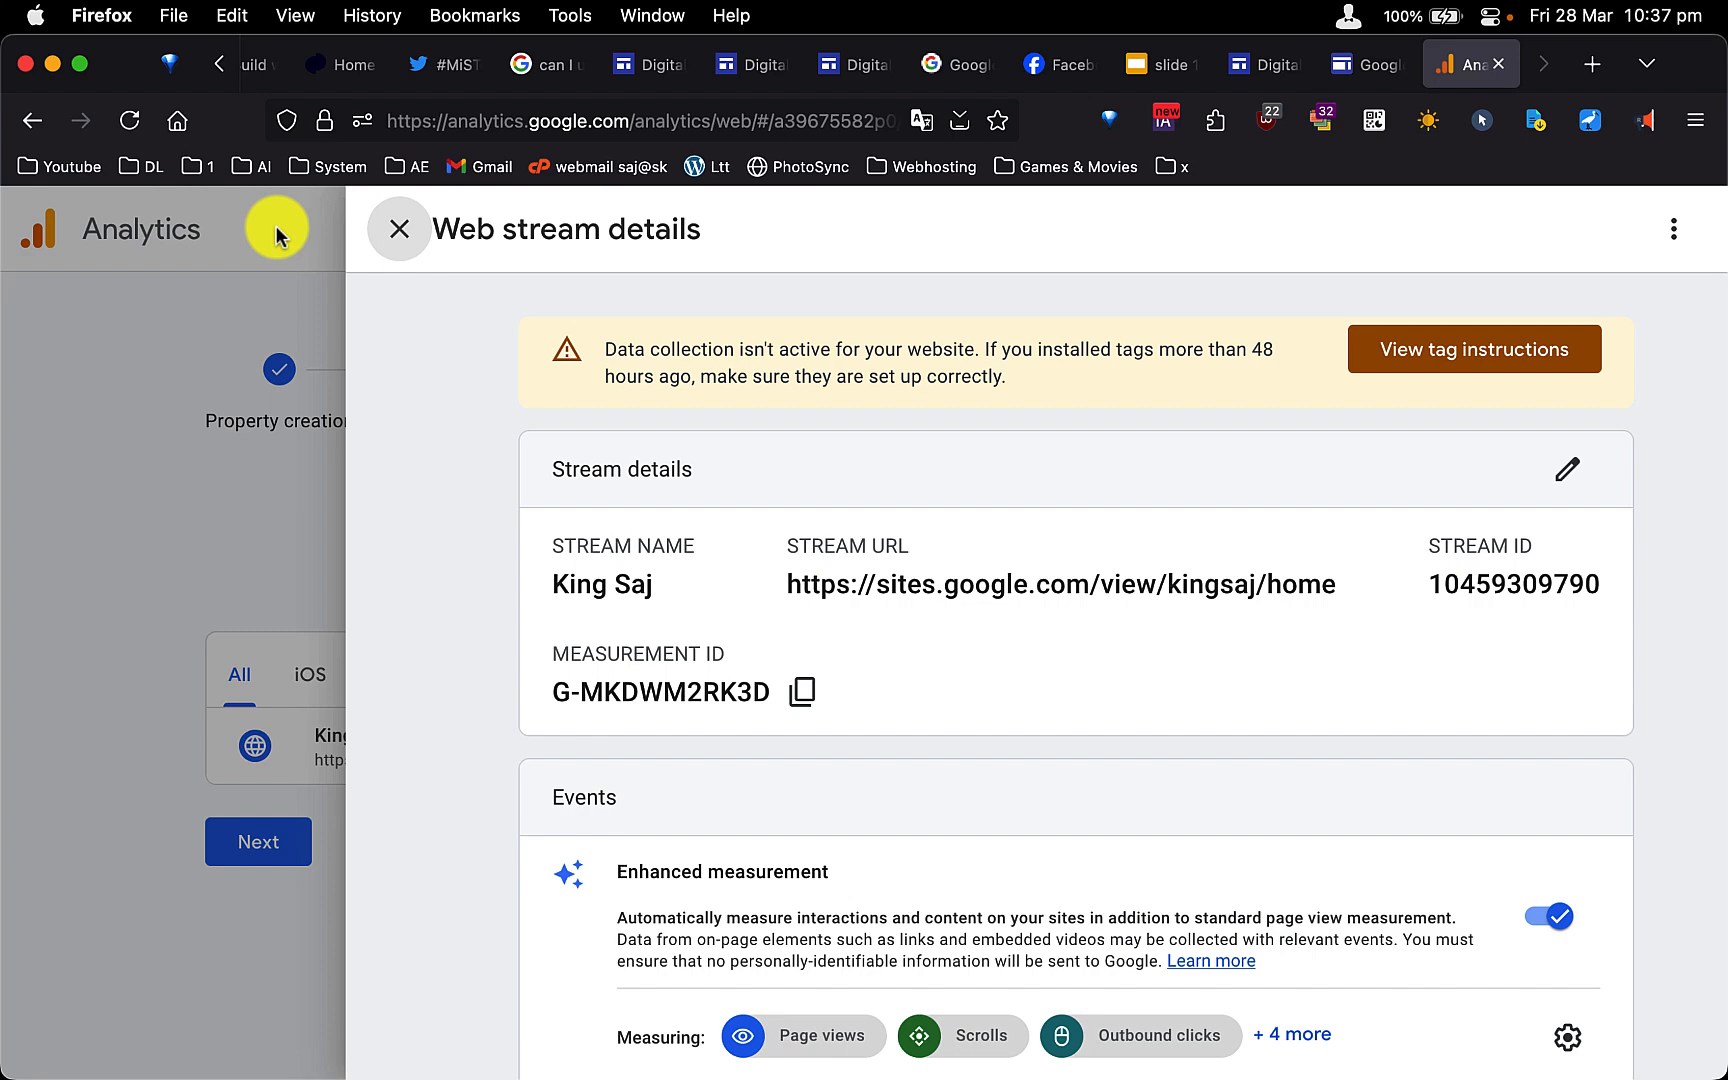
{"action": "left_click", "coordinate": [810, 698]}
Switch back to the Google Sites editor of the Digital Marketing Group site.
{"action": "key", "text": "ctrl+shift+Tab"}
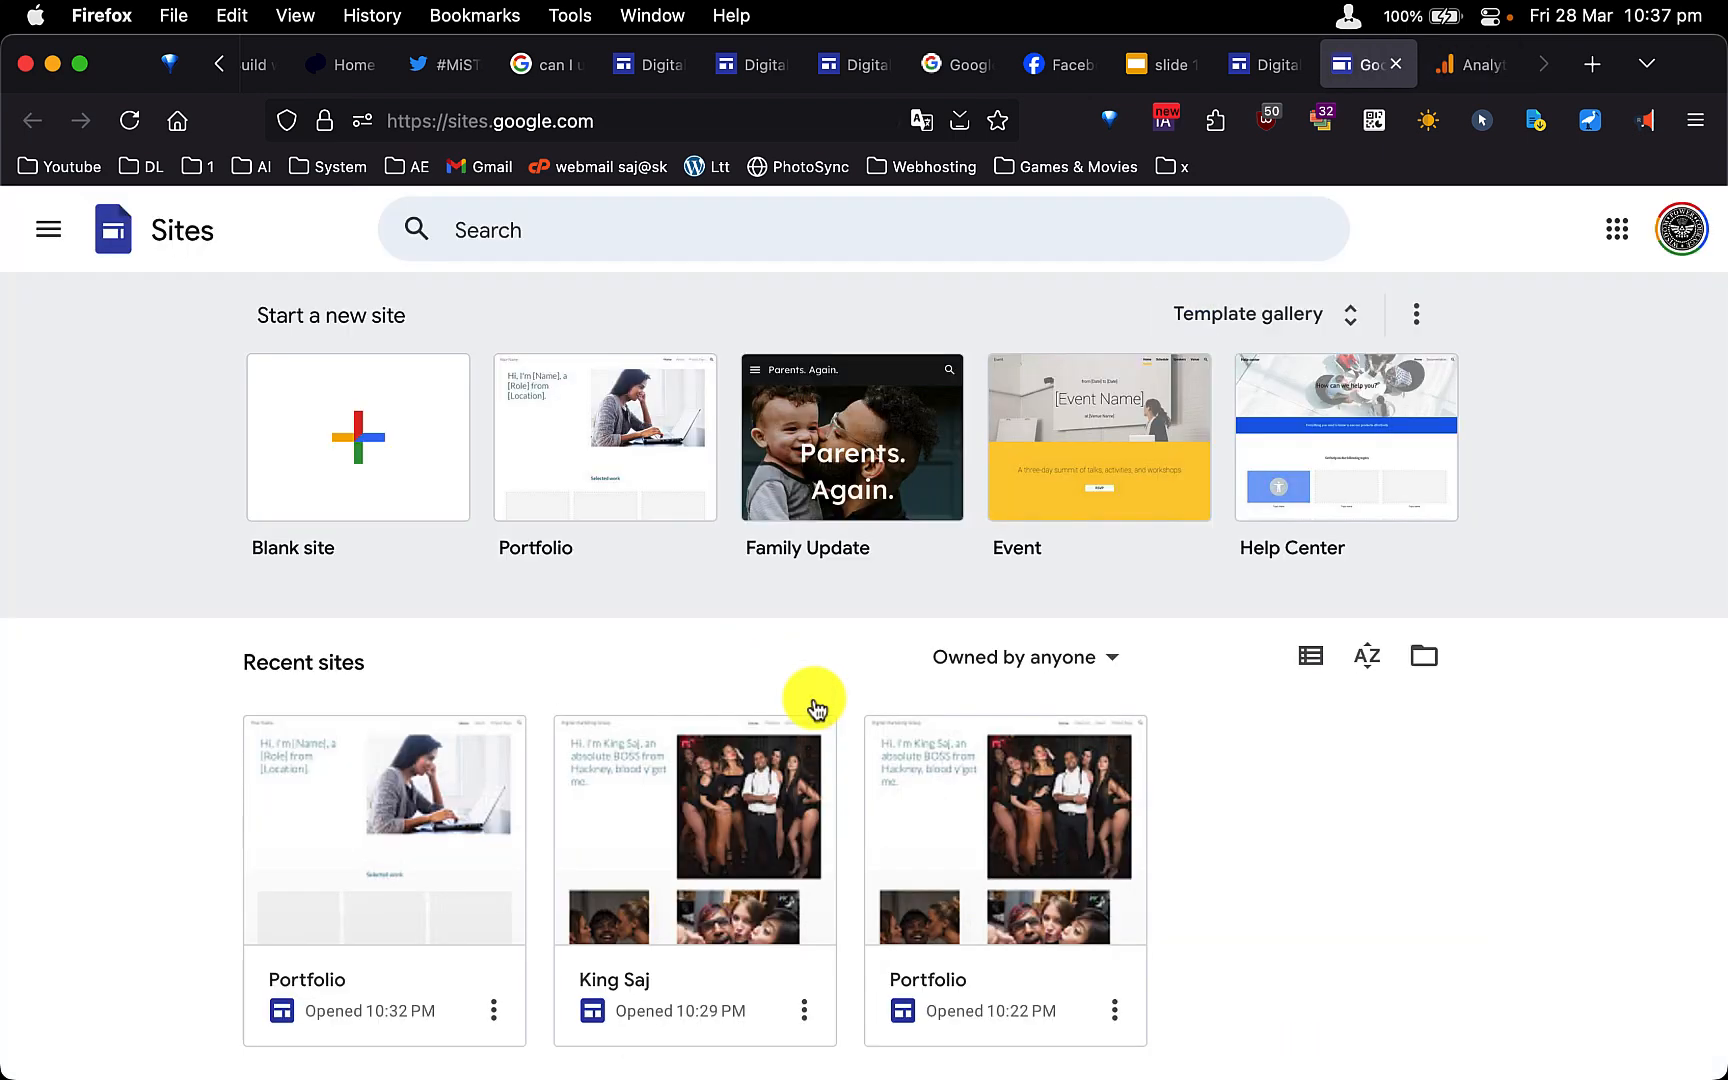
{"action": "key", "text": "ctrl+shift+Tab"}
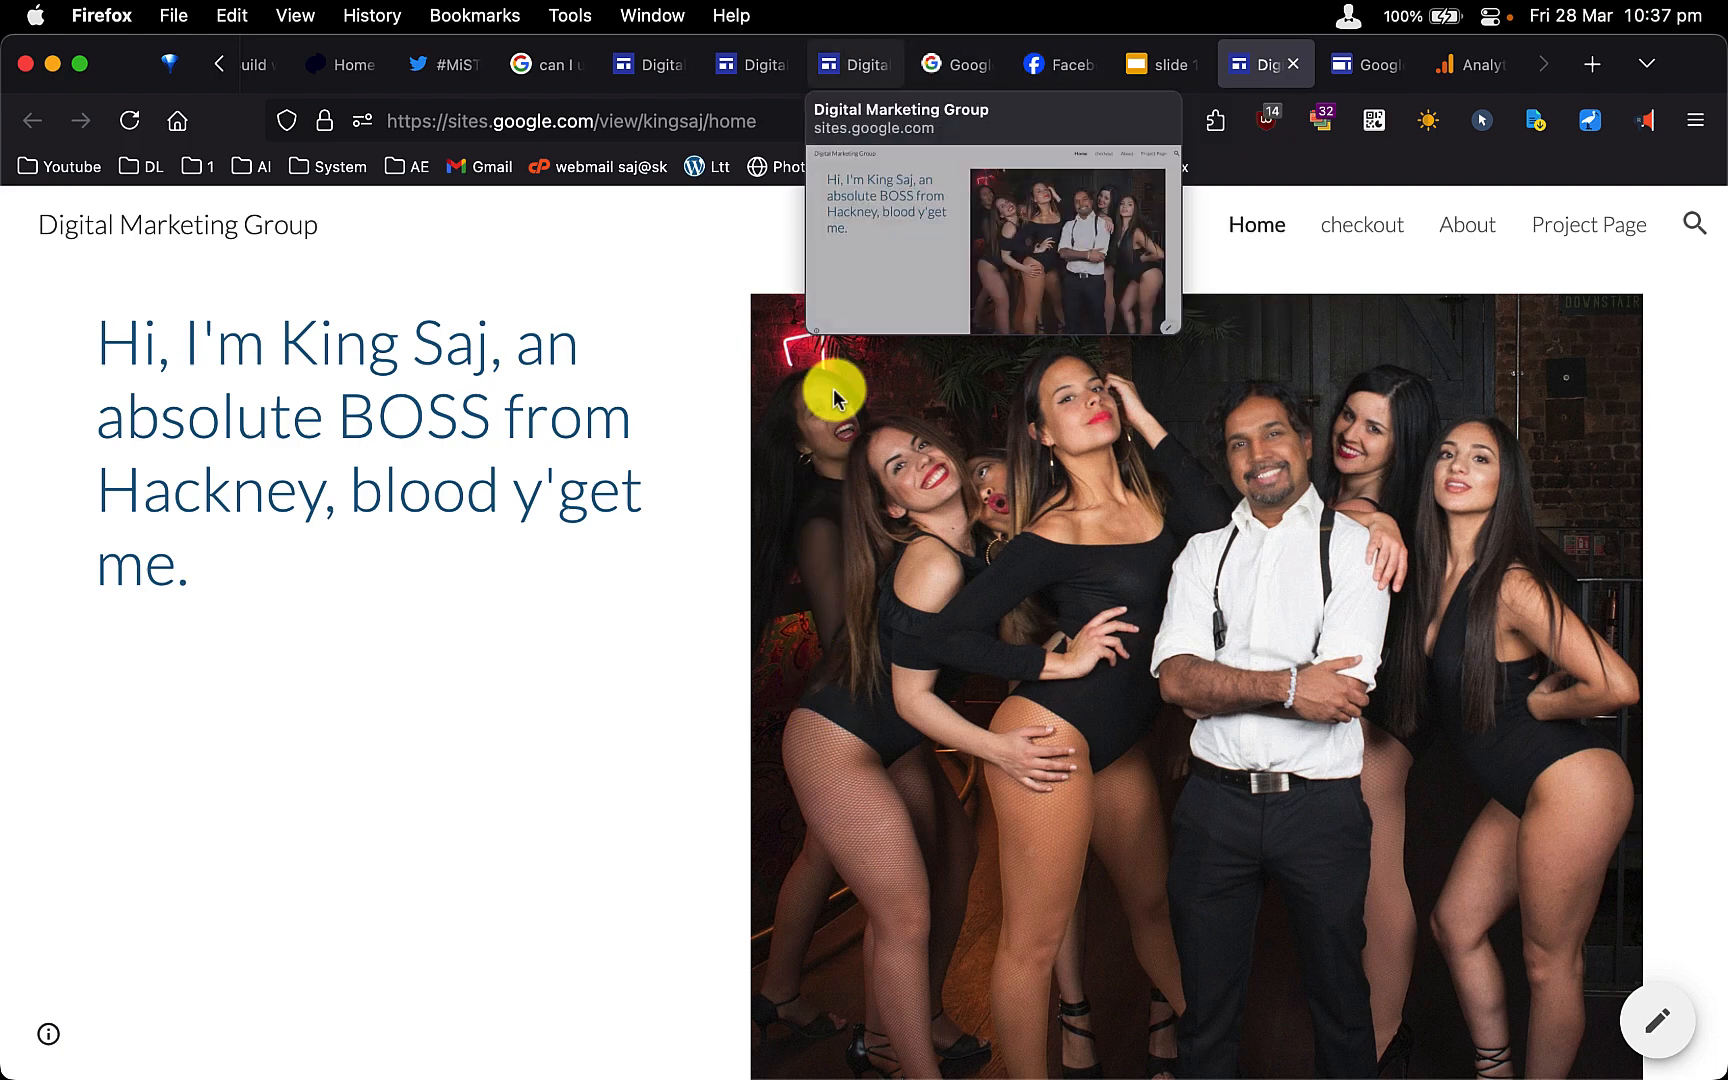
{"action": "left_click", "coordinate": [852, 70]}
{"action": "key", "text": "ctrl+shift+Tab"}
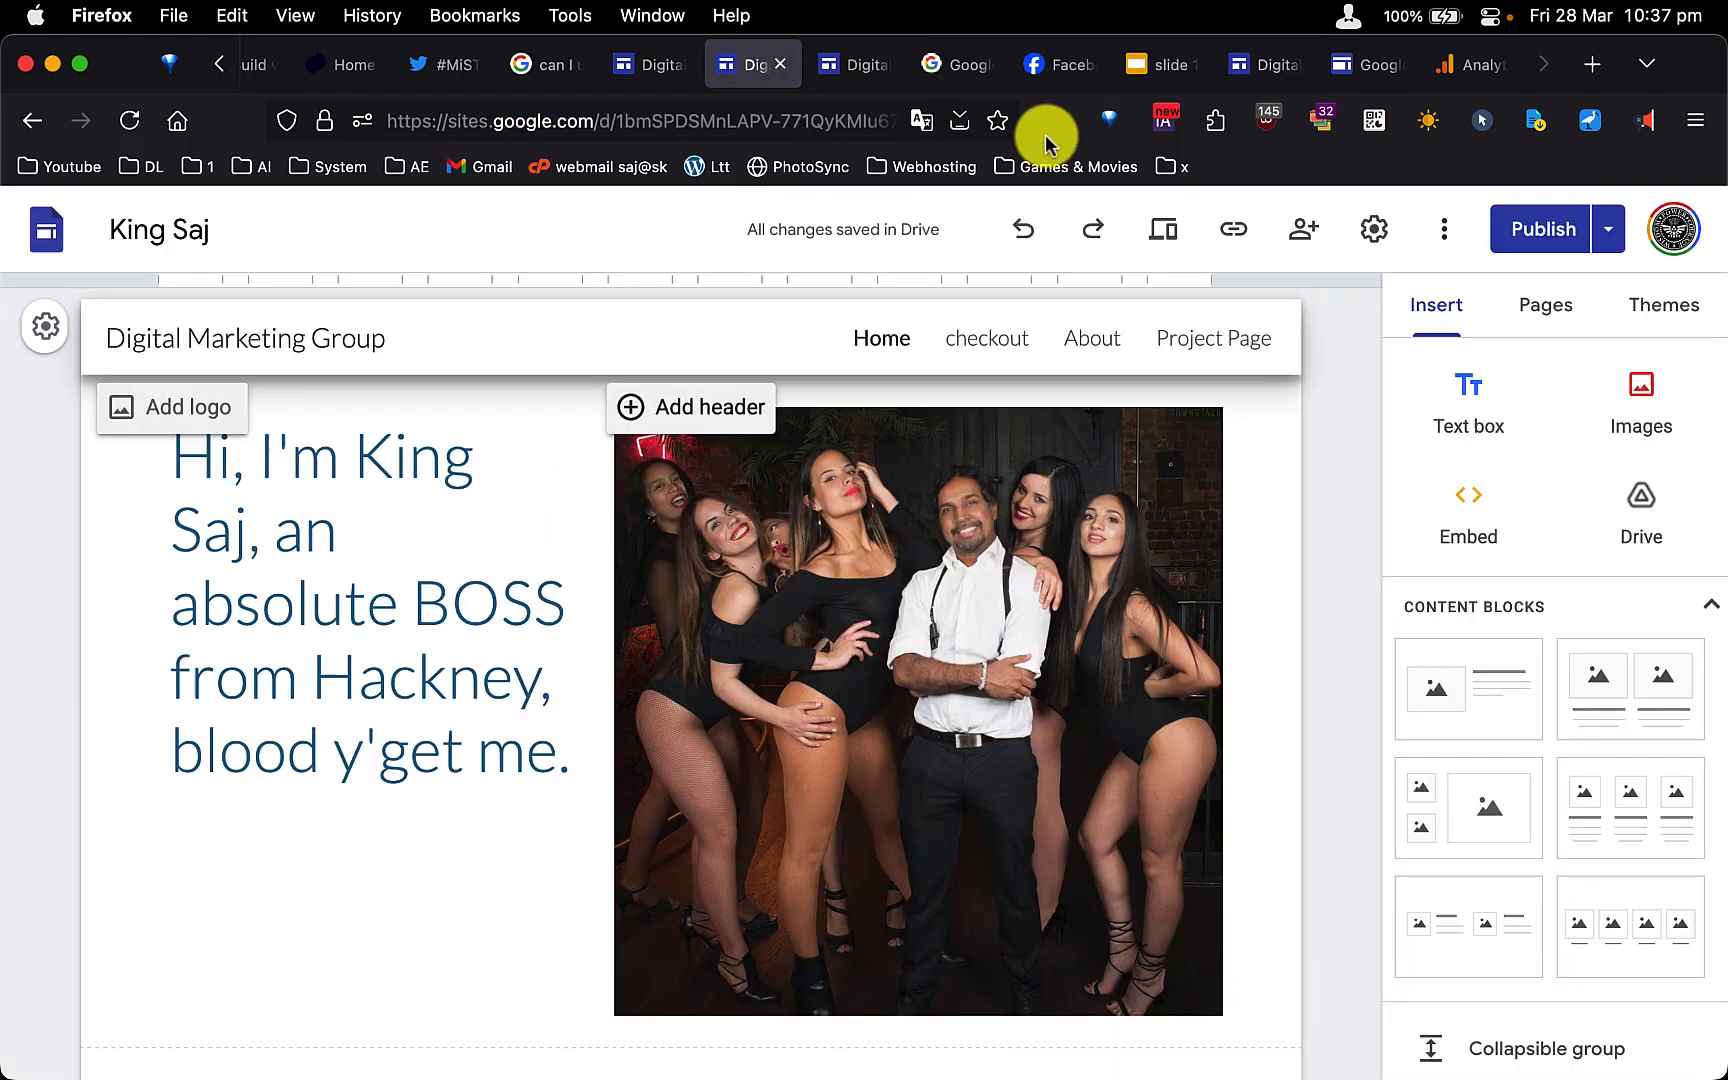
Connect the site to Google Analytics by adding the copied Measurement ID in its analytics settings, with analytics enabled, and close the settings.
{"action": "left_click", "coordinate": [1365, 232]}
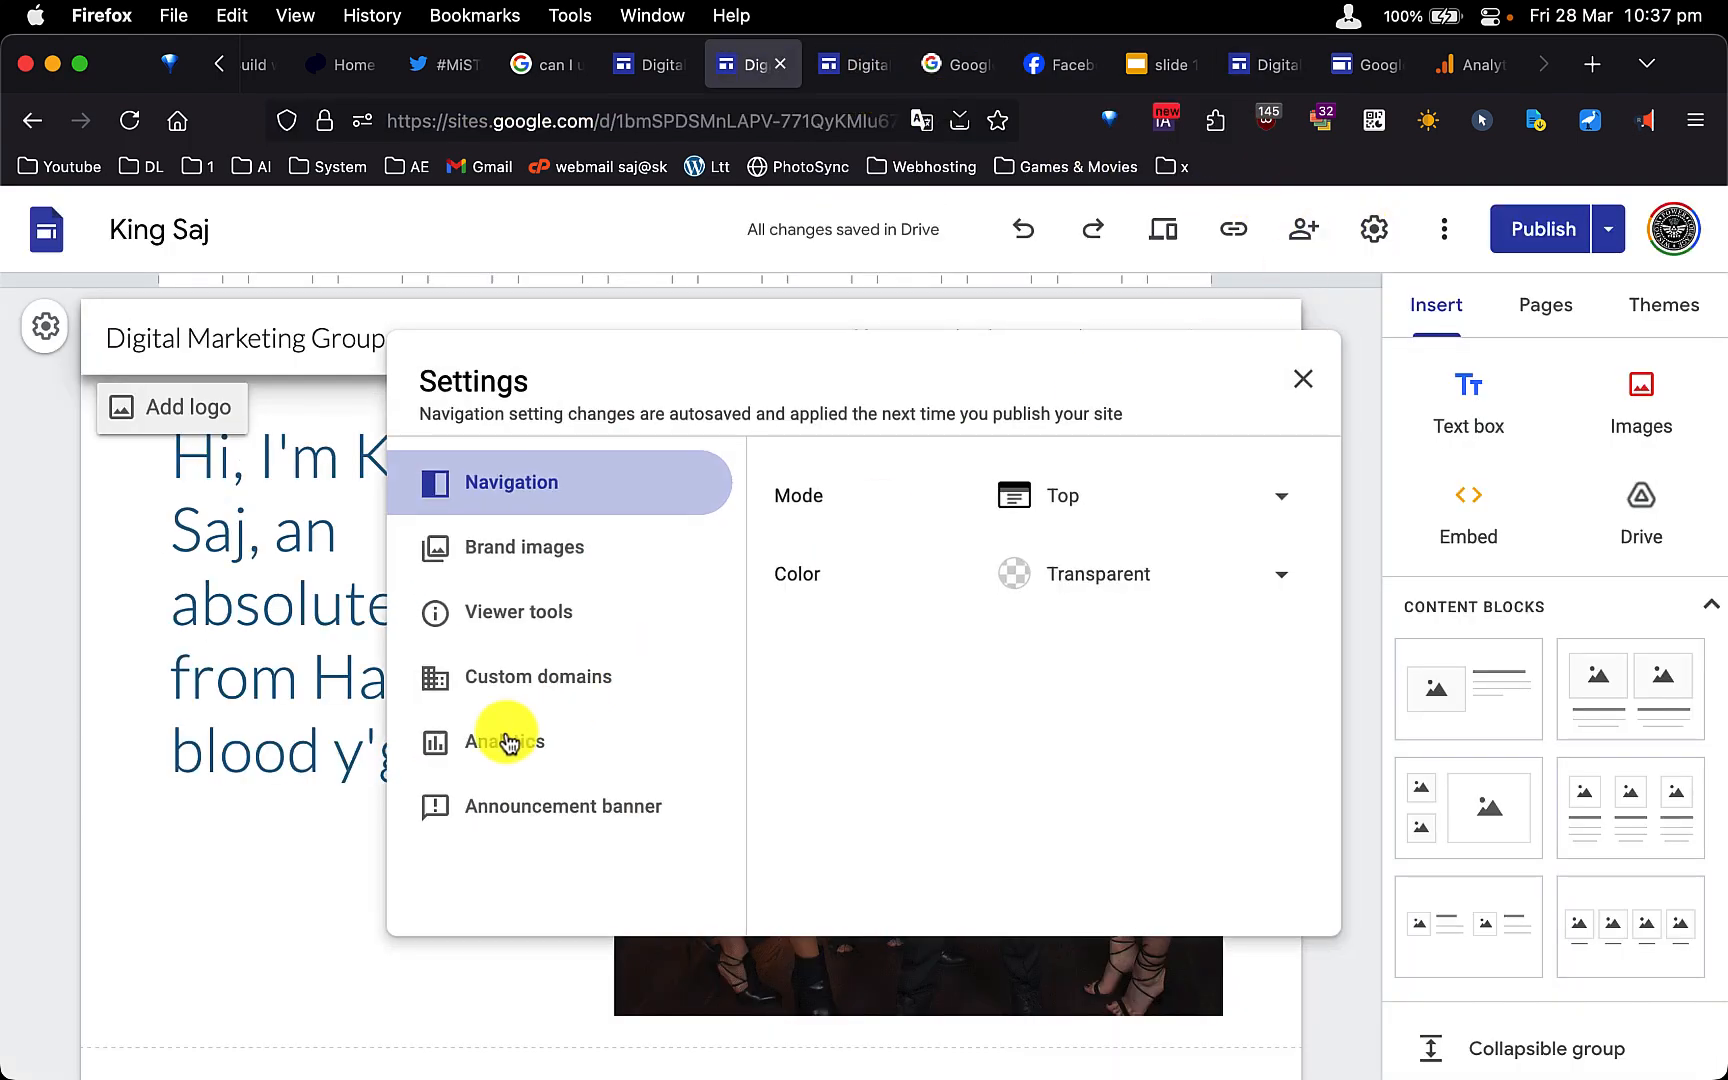
{"action": "left_click", "coordinate": [507, 741]}
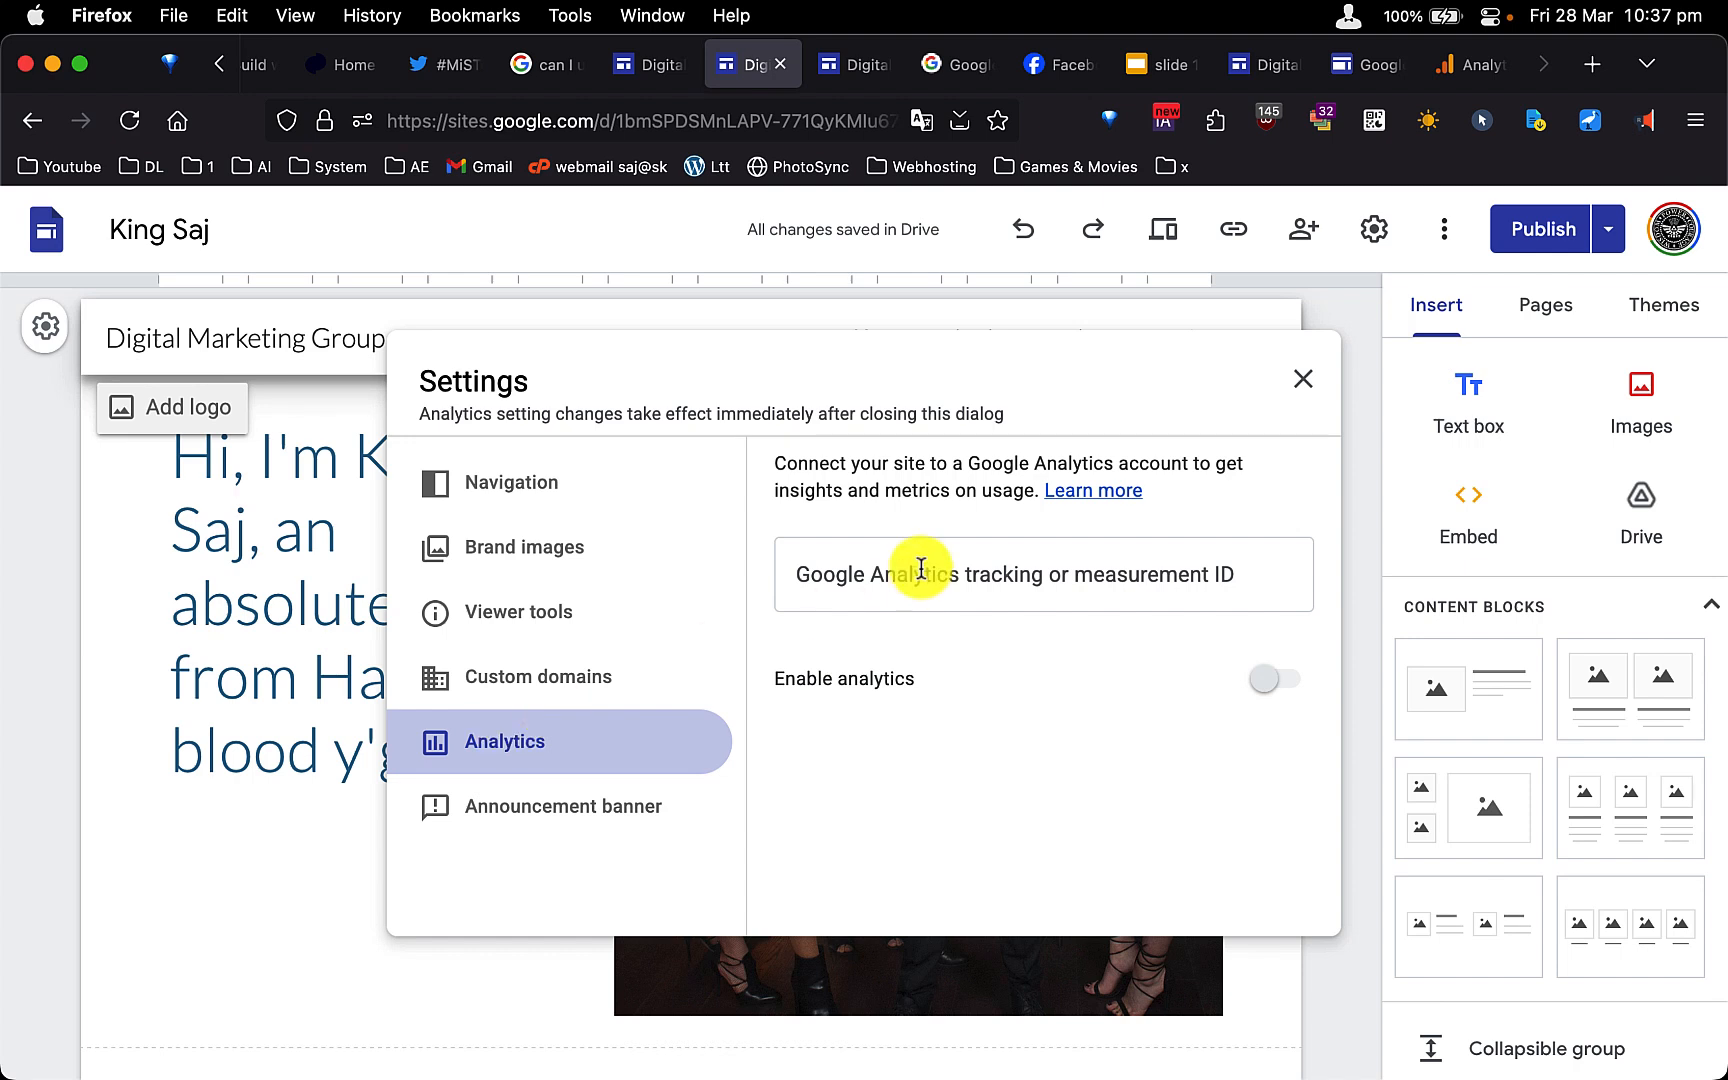
{"action": "left_click", "coordinate": [988, 577]}
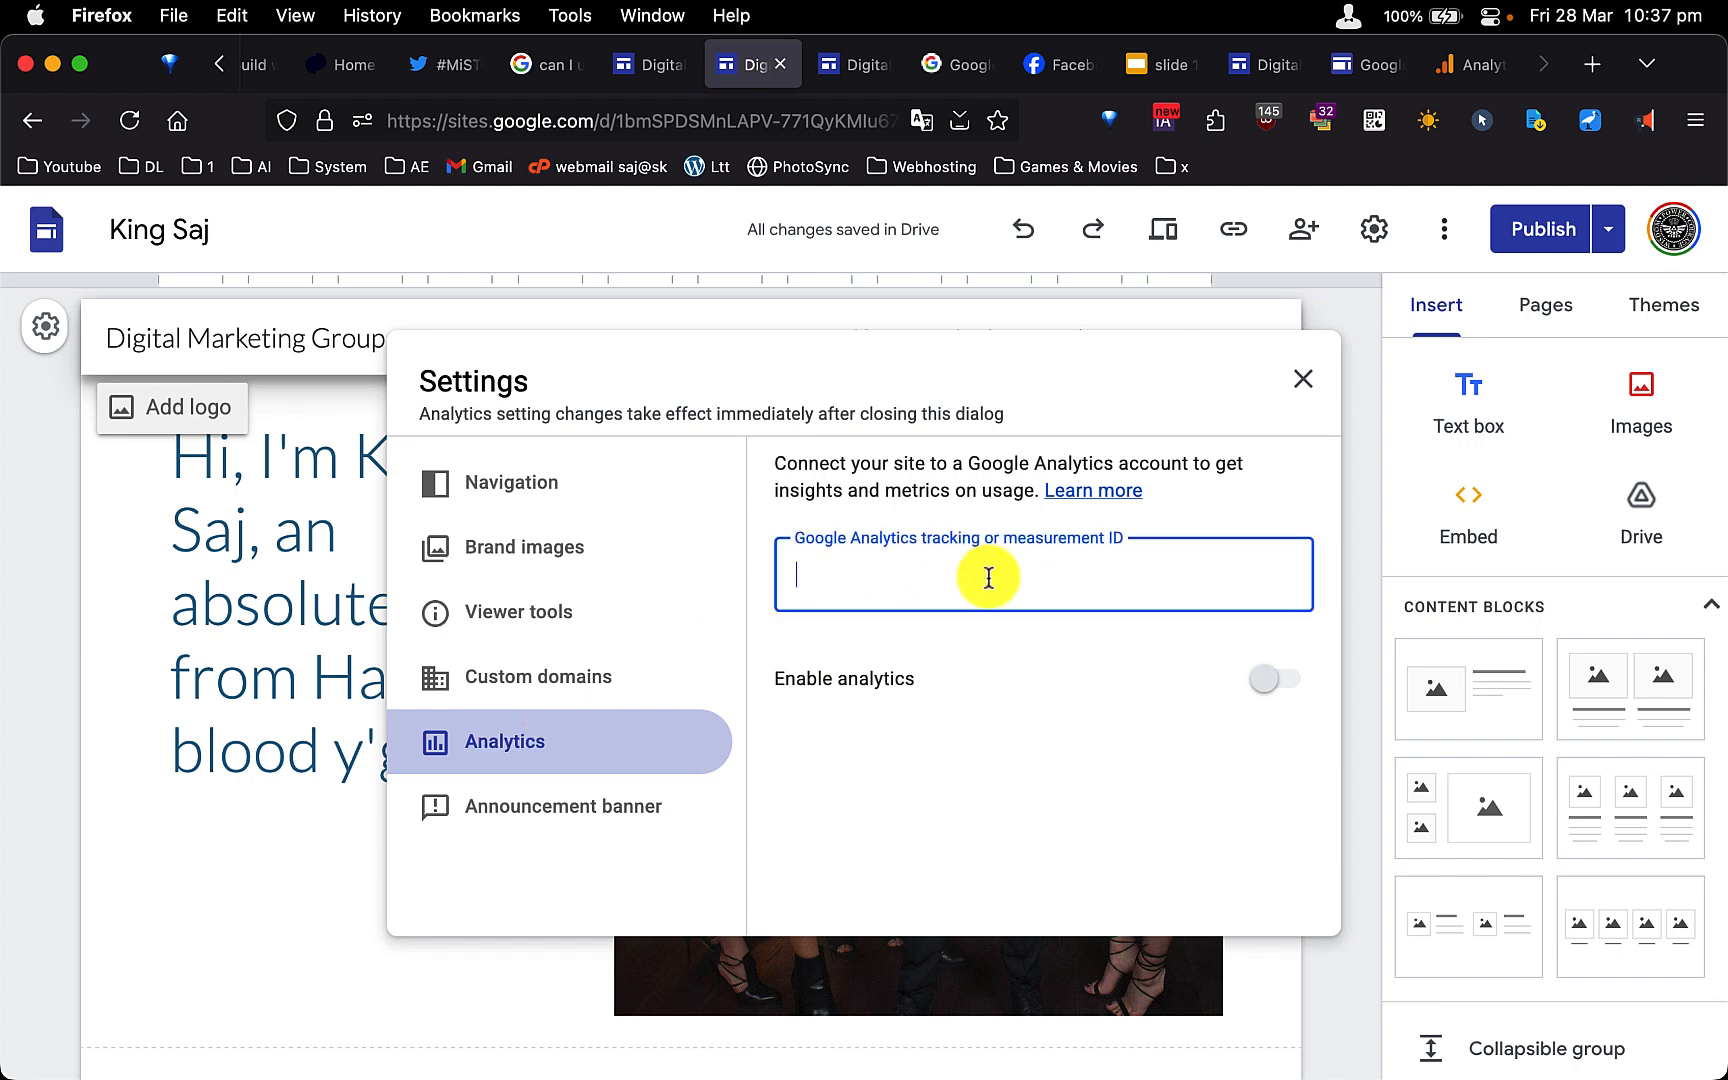
{"action": "key", "text": "super+v"}
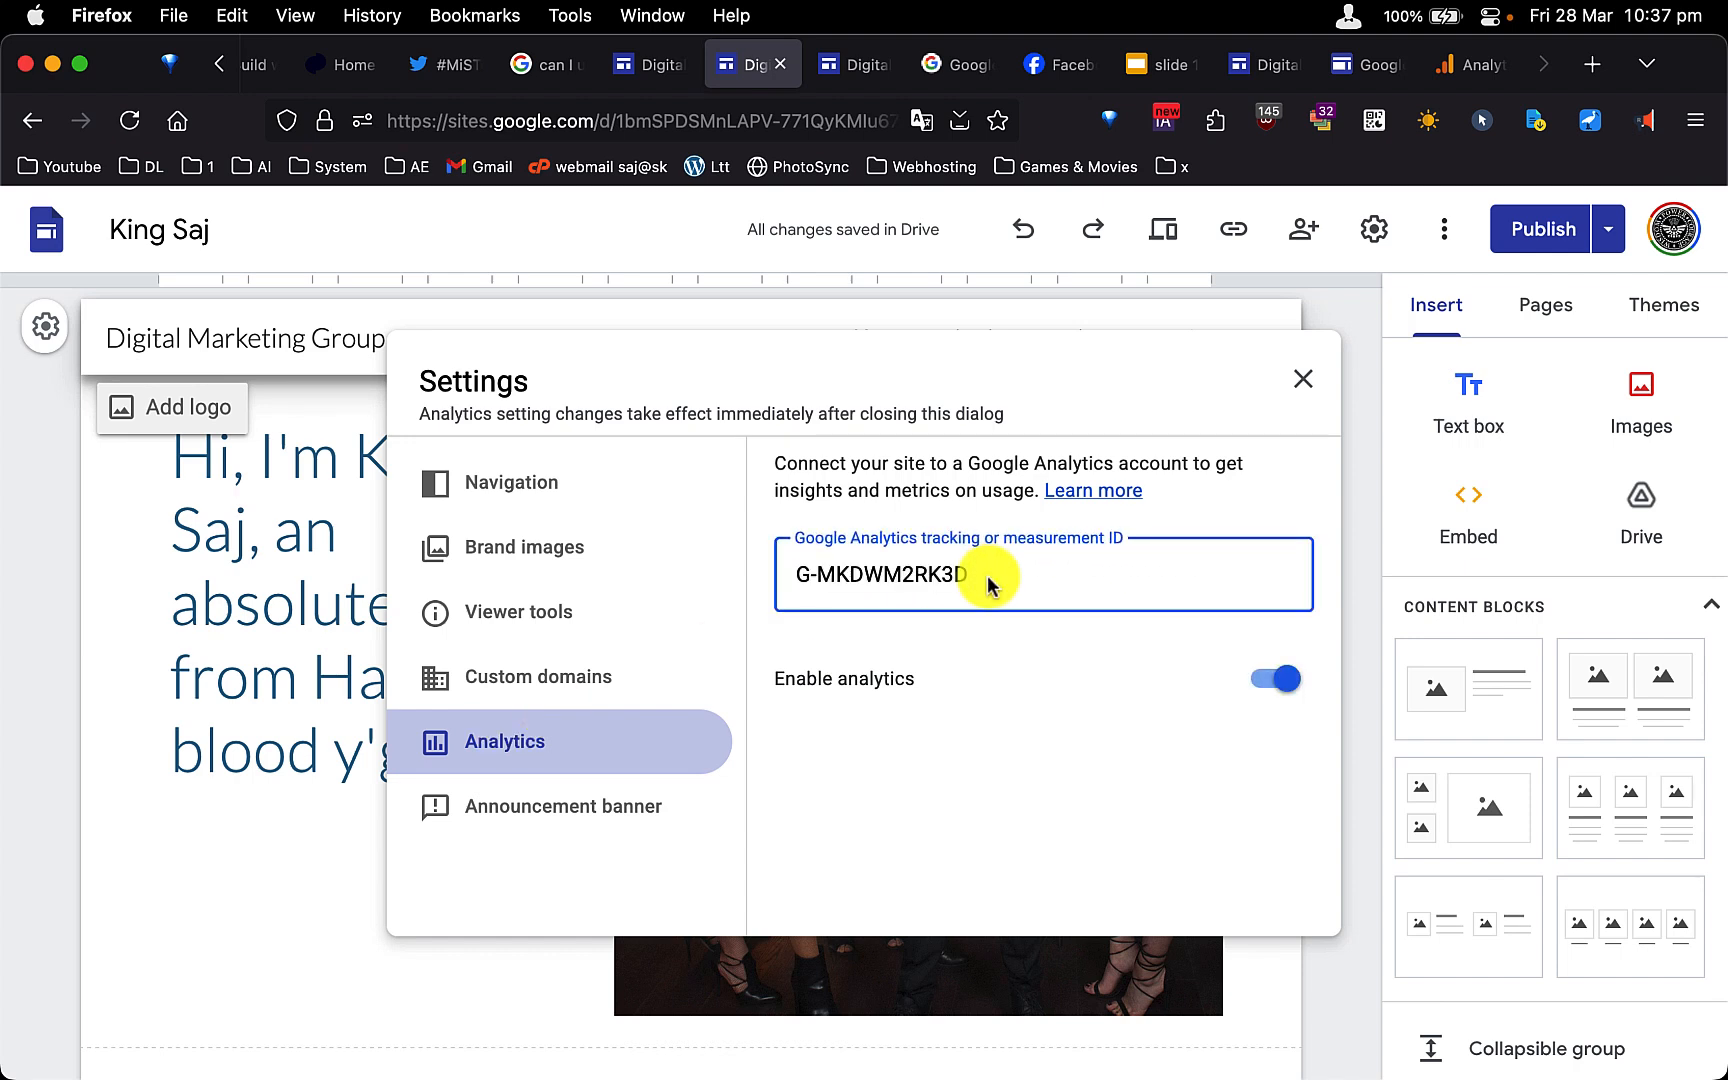
{"action": "key", "text": "Escape"}
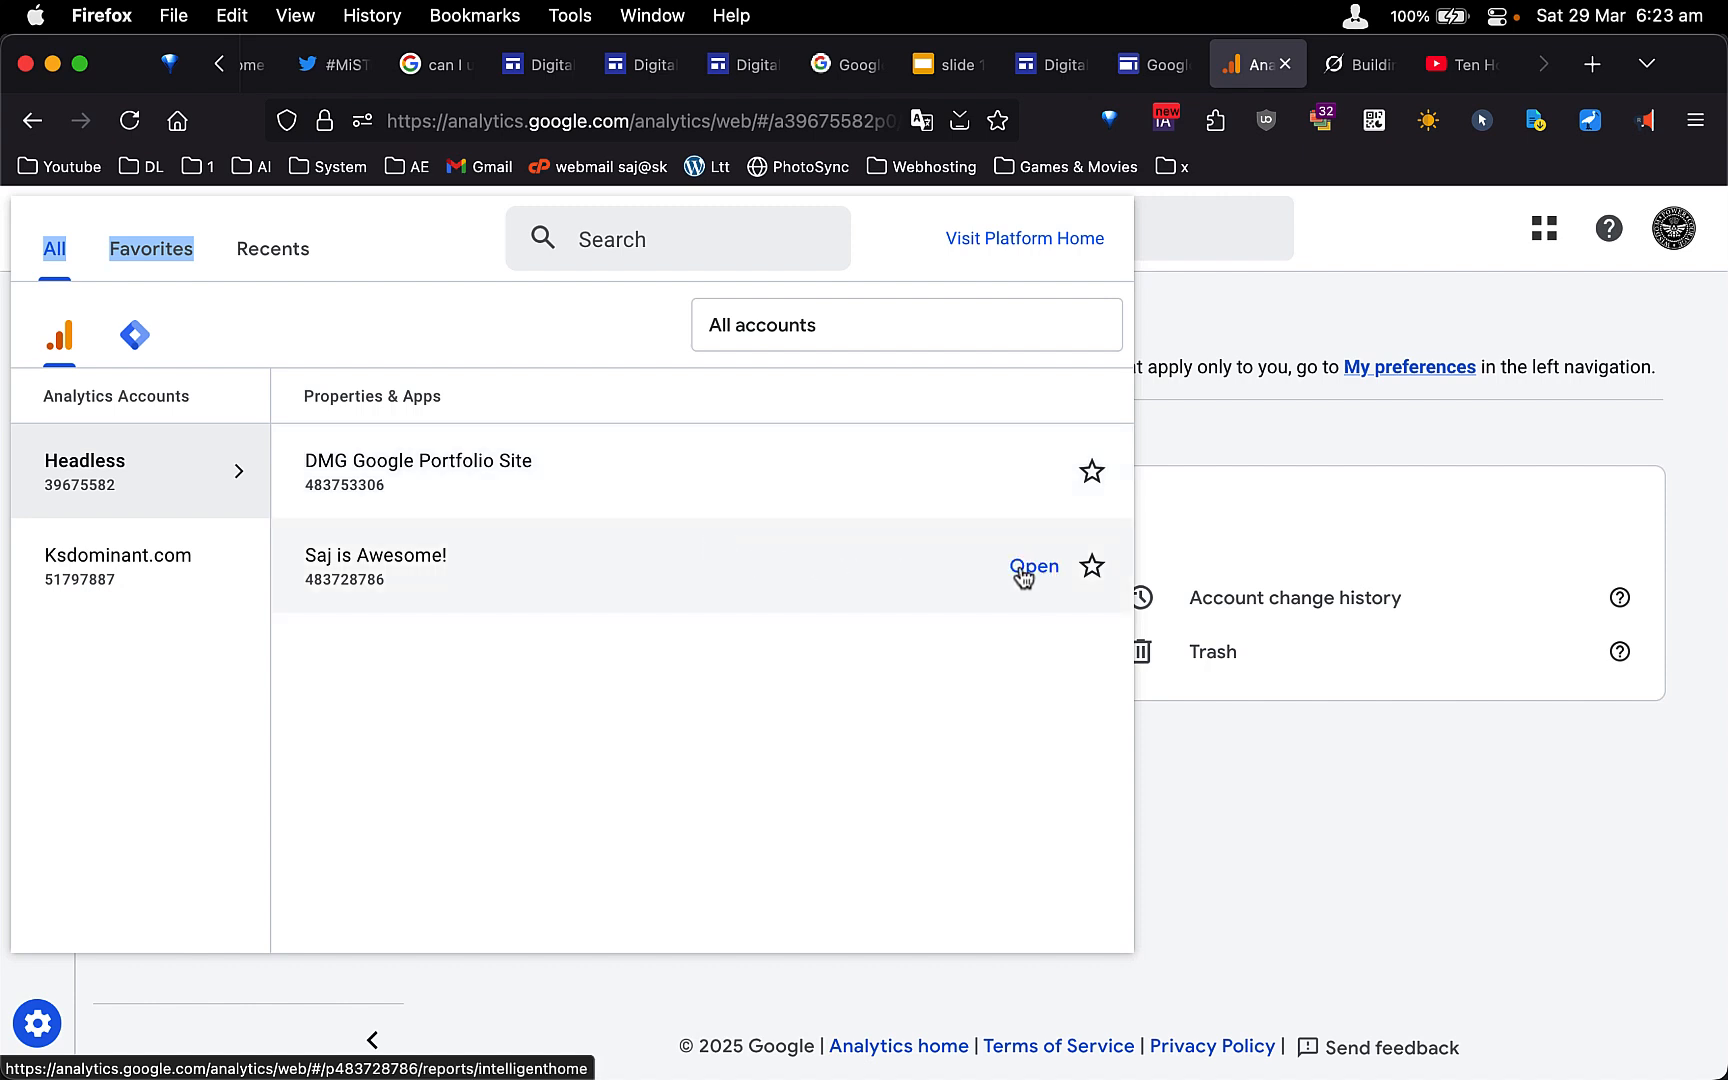
Open the second property of the Headless account in Google Analytics, dismissing the missing-permissions message and the benchmarking notice.
{"action": "left_click", "coordinate": [1022, 577]}
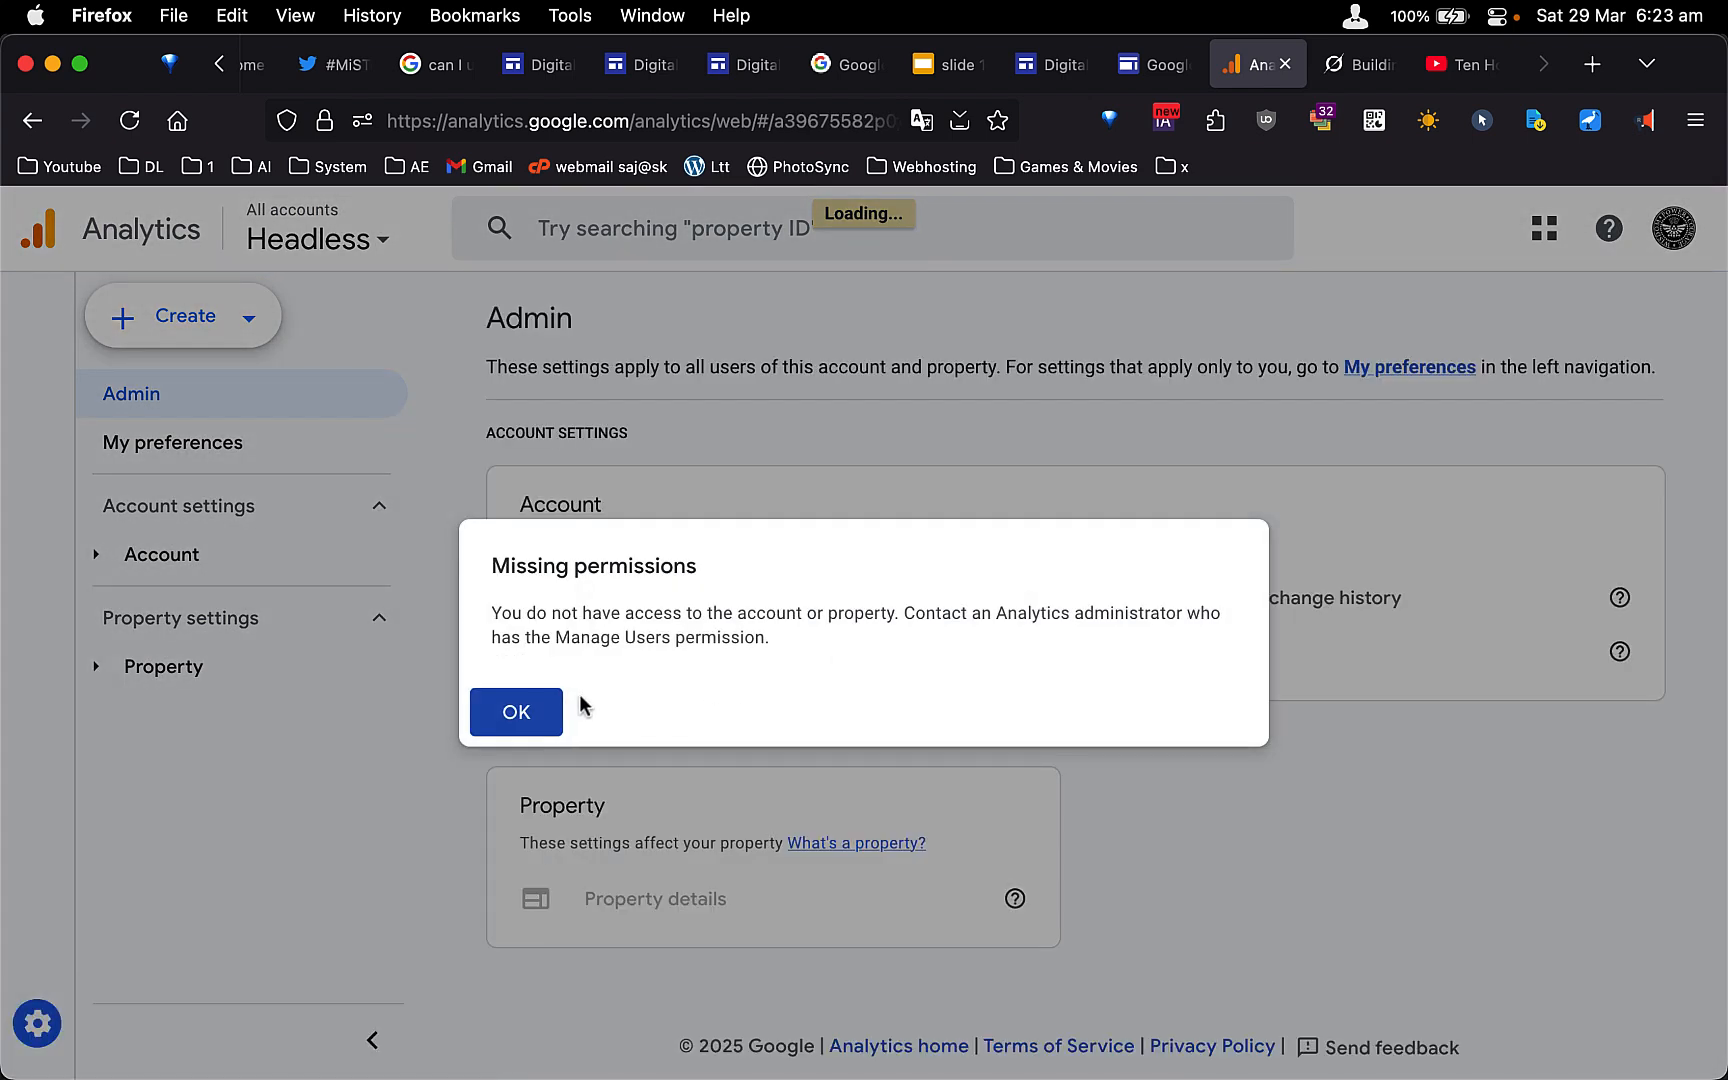
{"action": "left_click", "coordinate": [538, 716]}
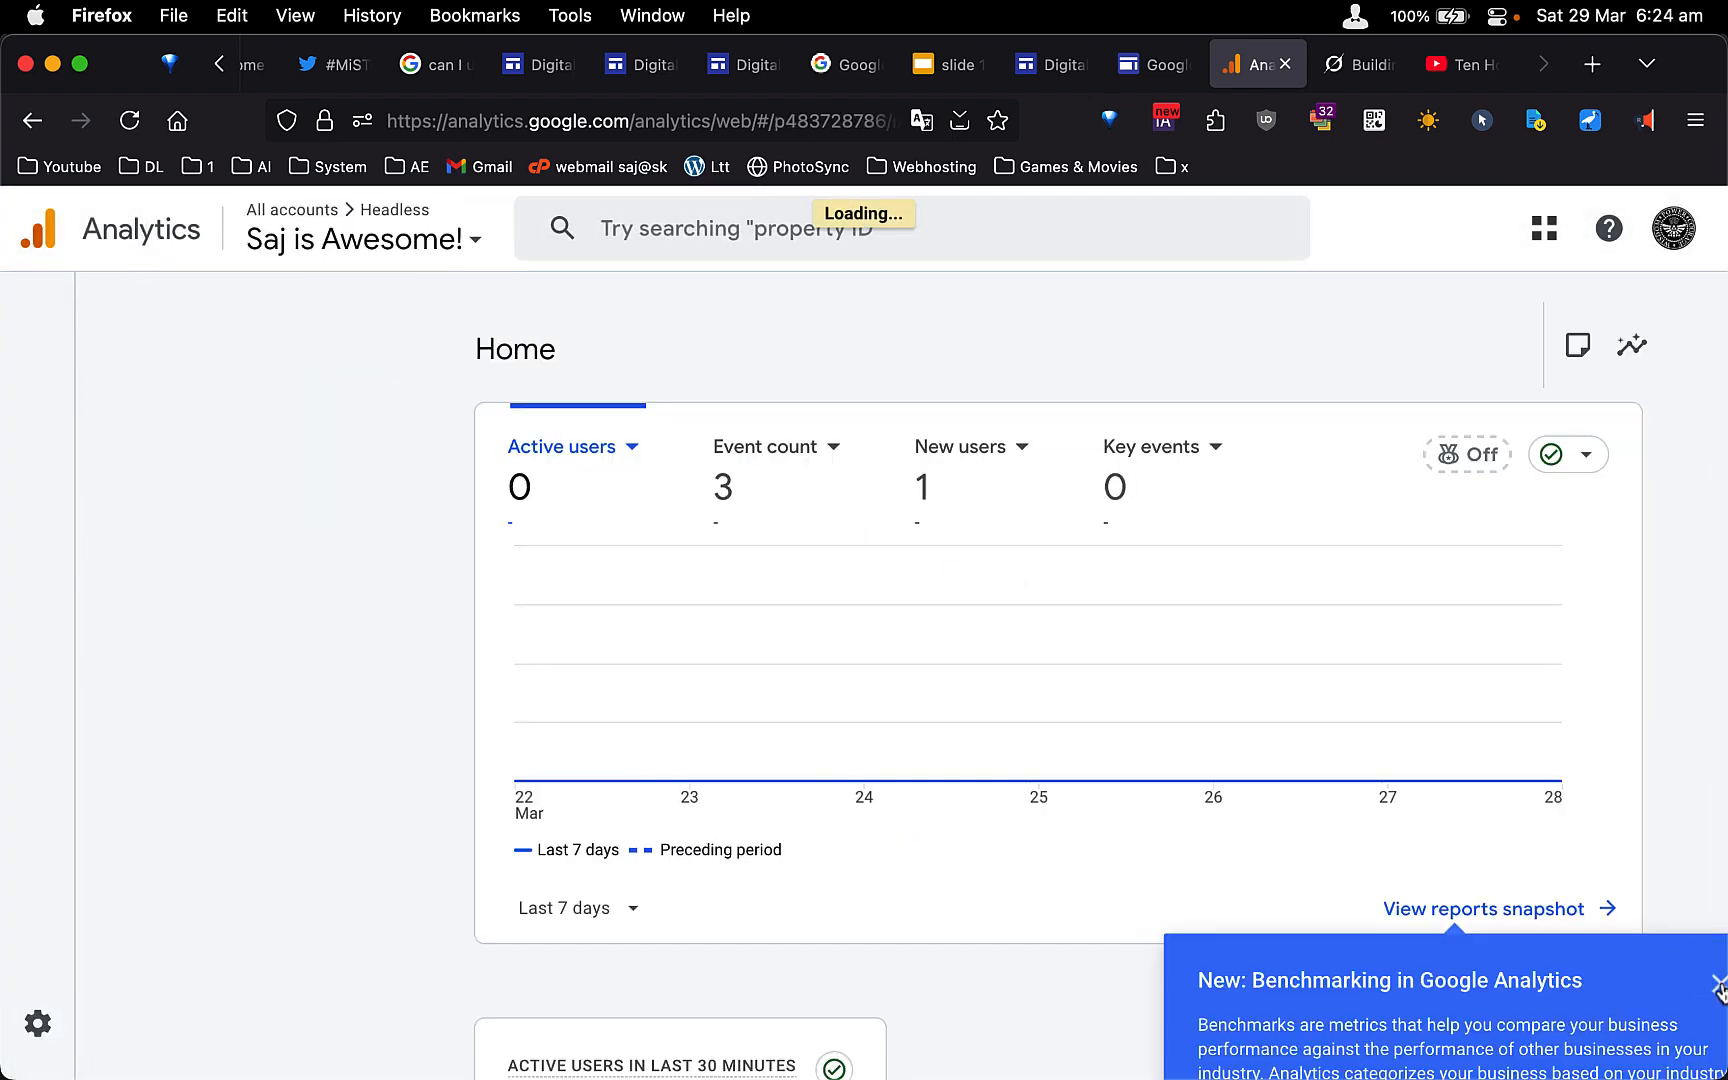
{"action": "left_click", "coordinate": [1718, 986]}
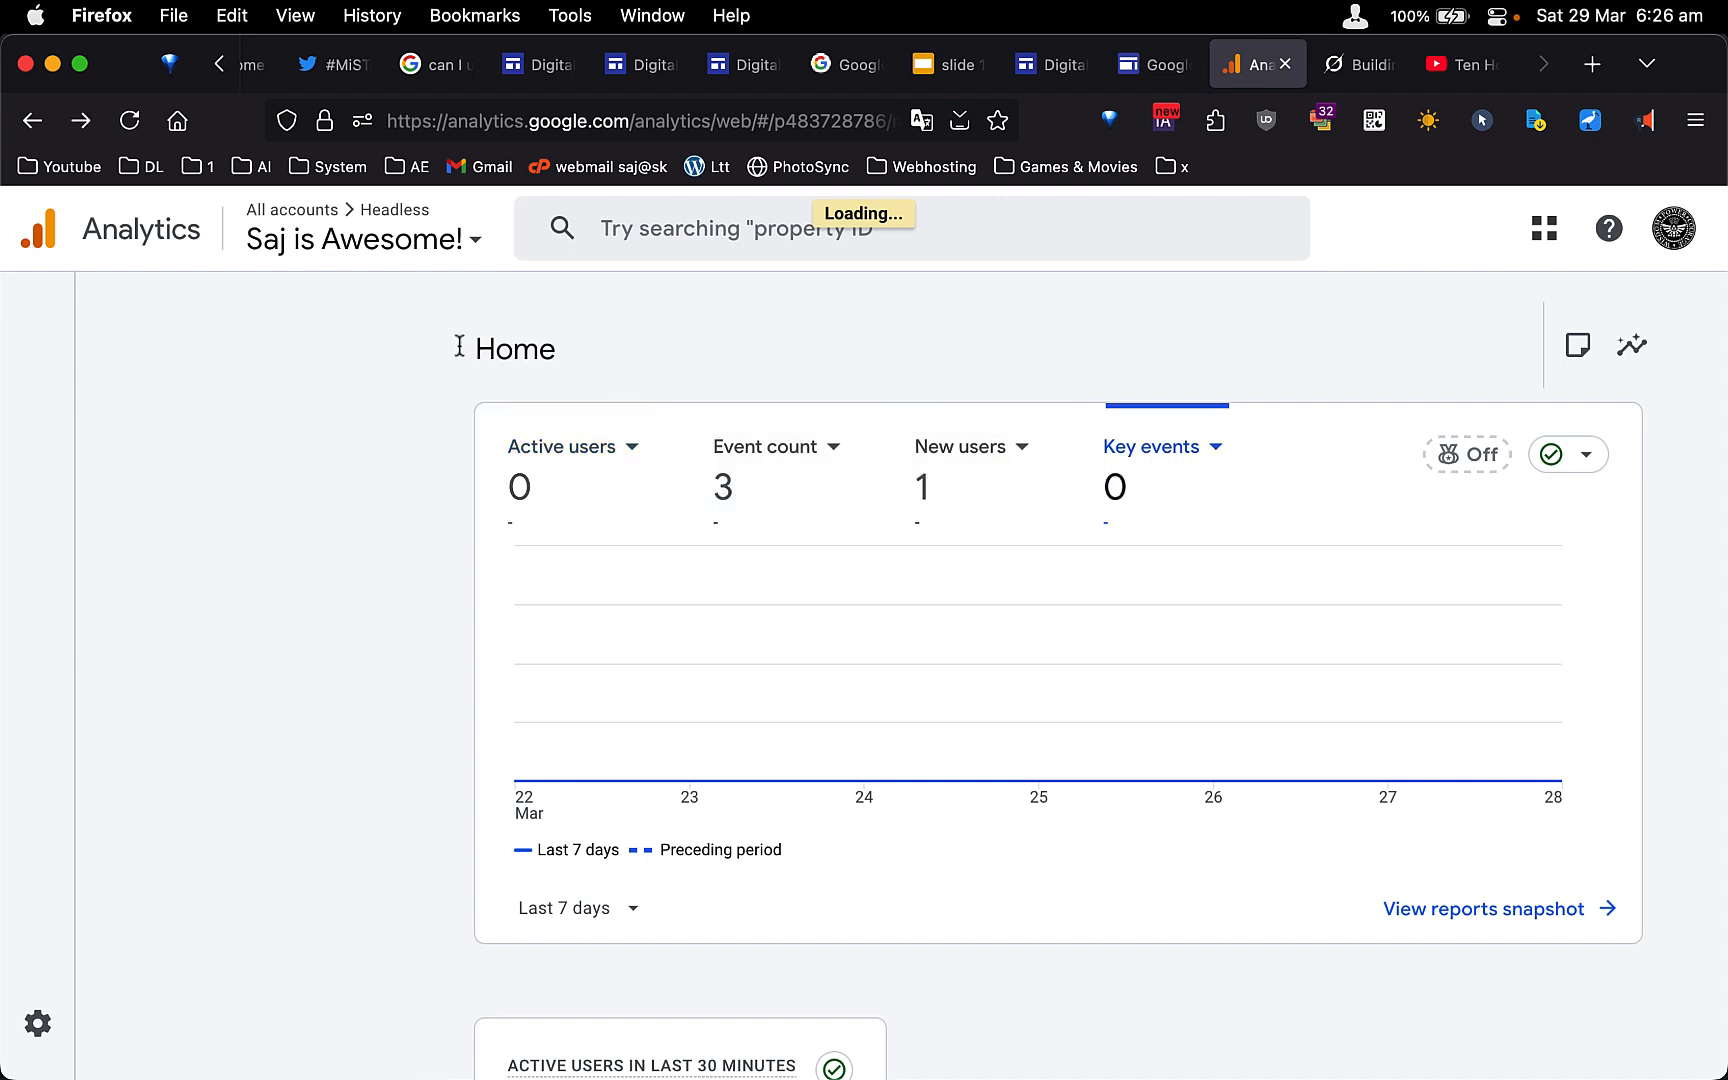
Copy the Analytics home page address and open it in a new tab of the Brave browser.
{"action": "mouse_move", "coordinate": [707, 1040]}
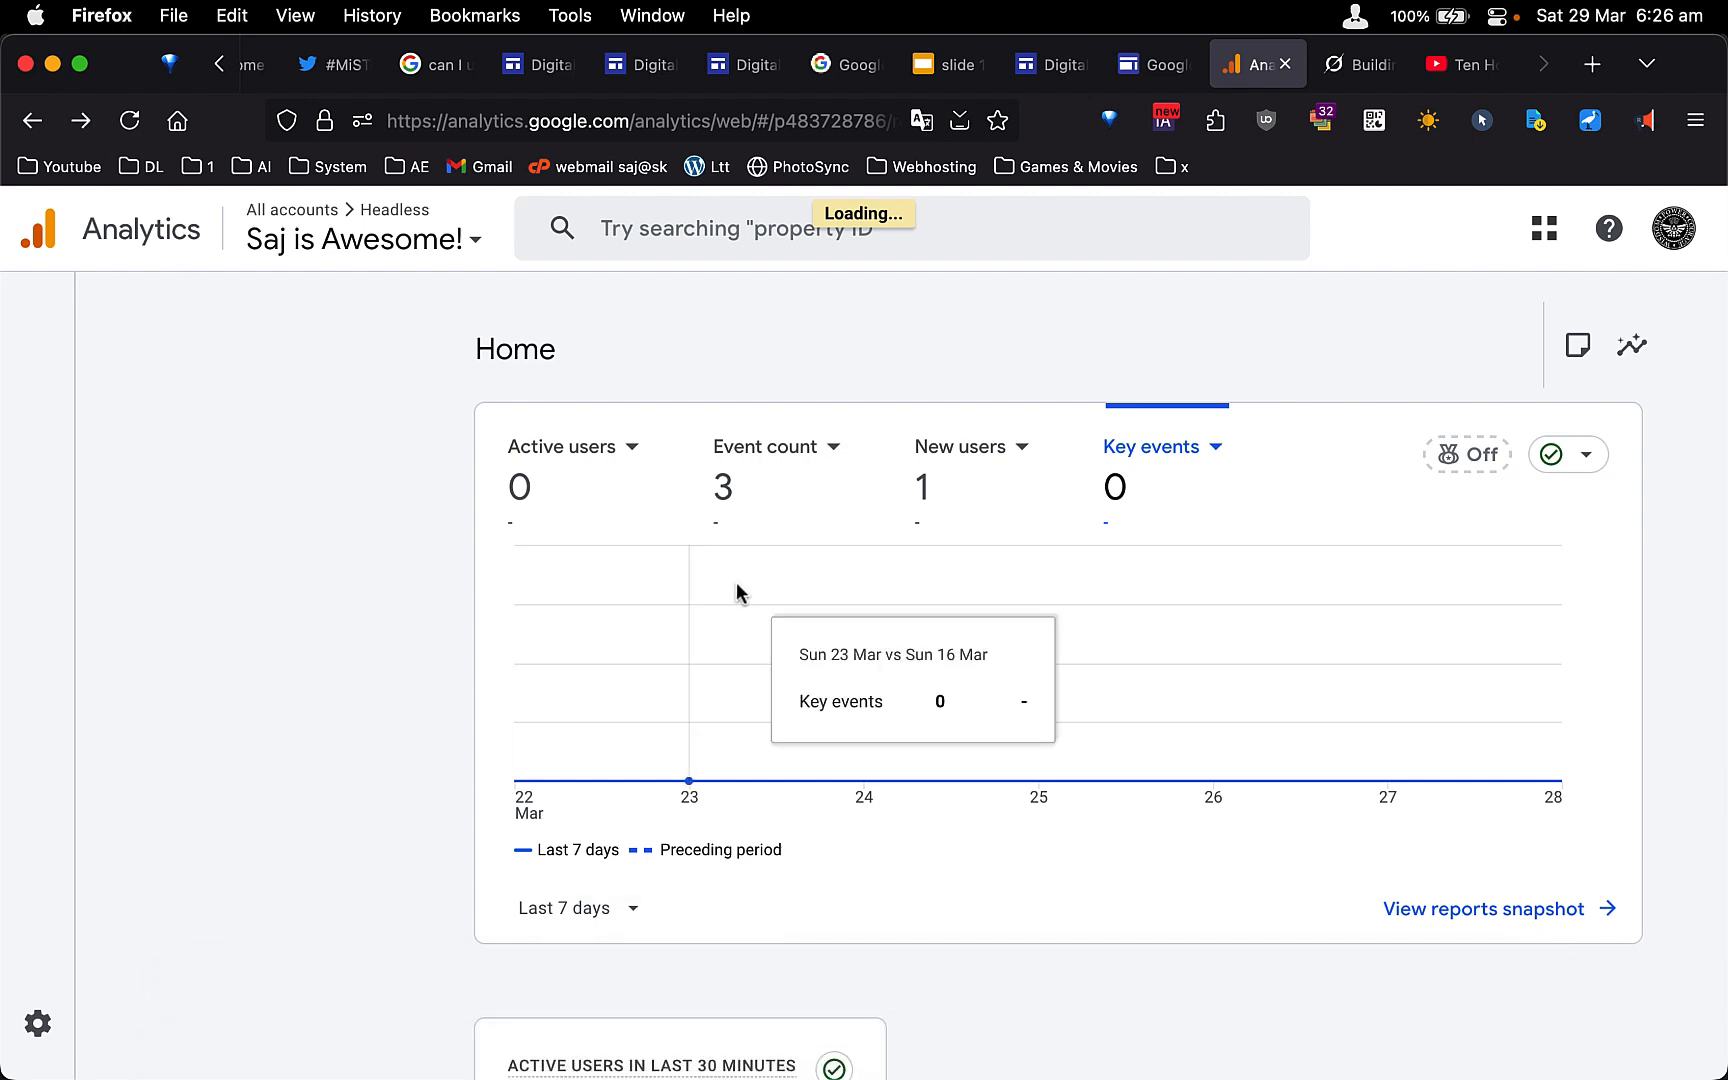
{"action": "left_click", "coordinate": [638, 121]}
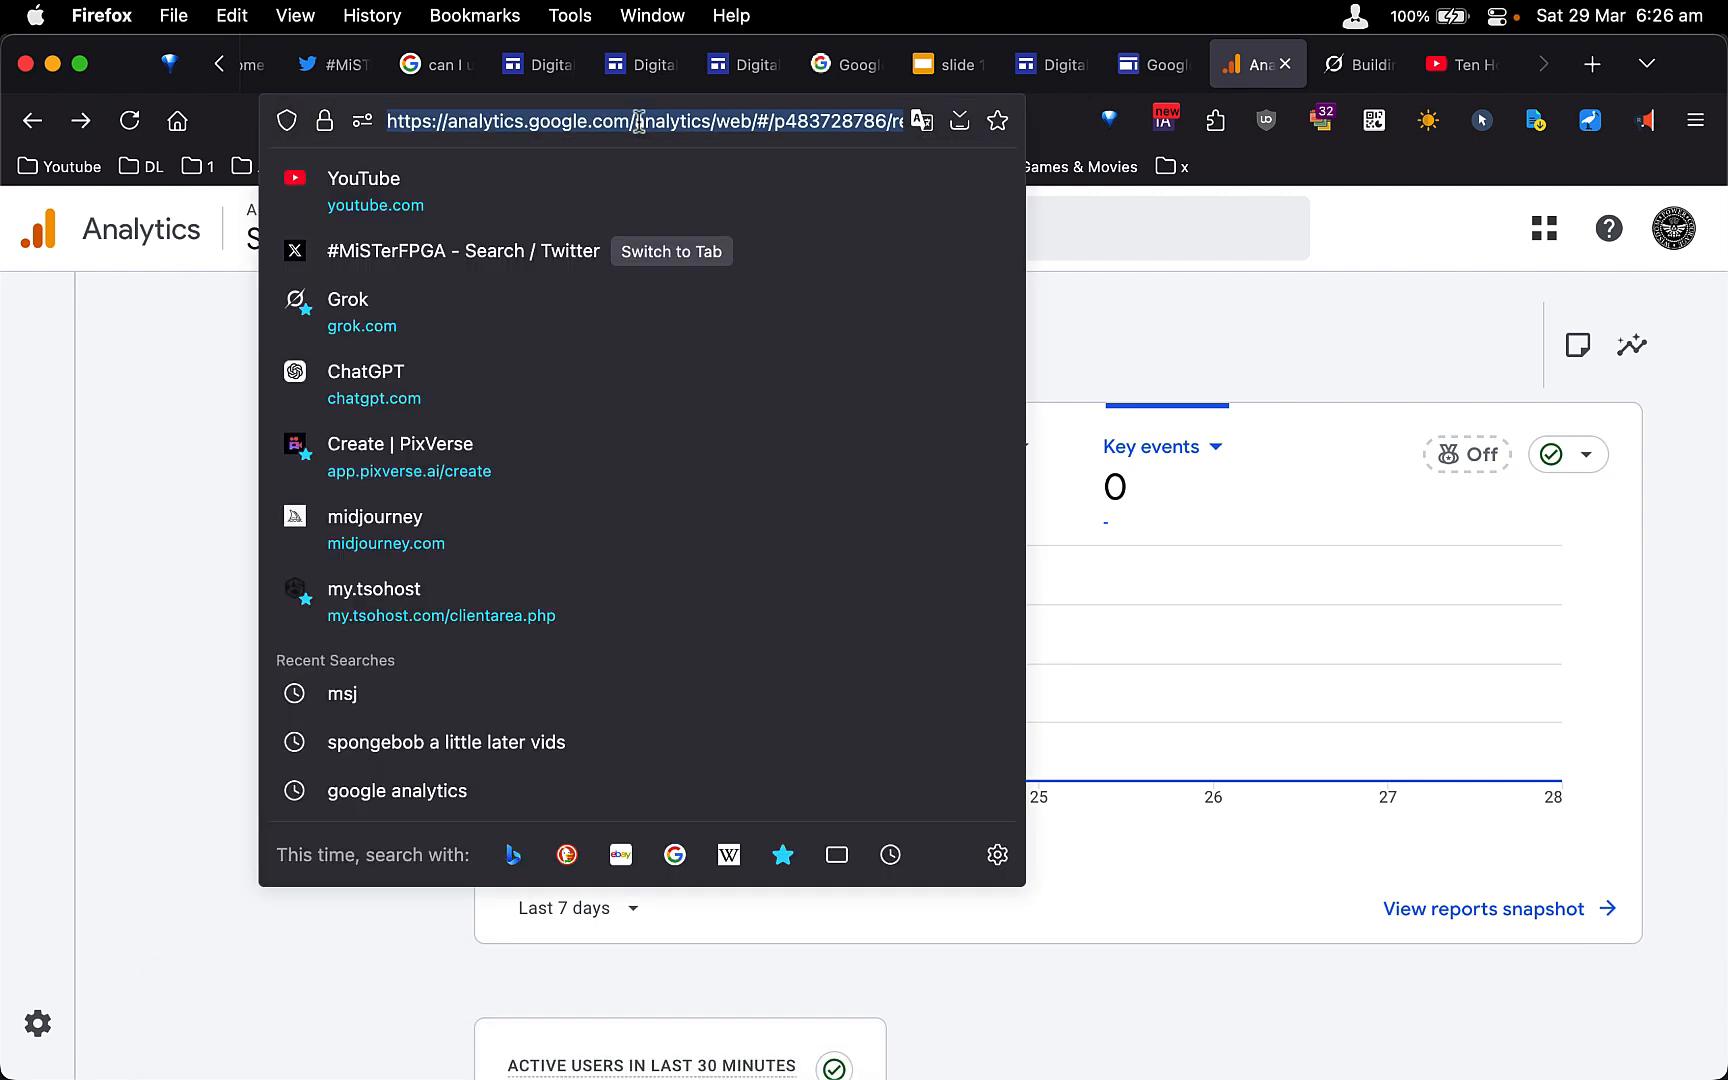
{"action": "right_click", "coordinate": [638, 121]}
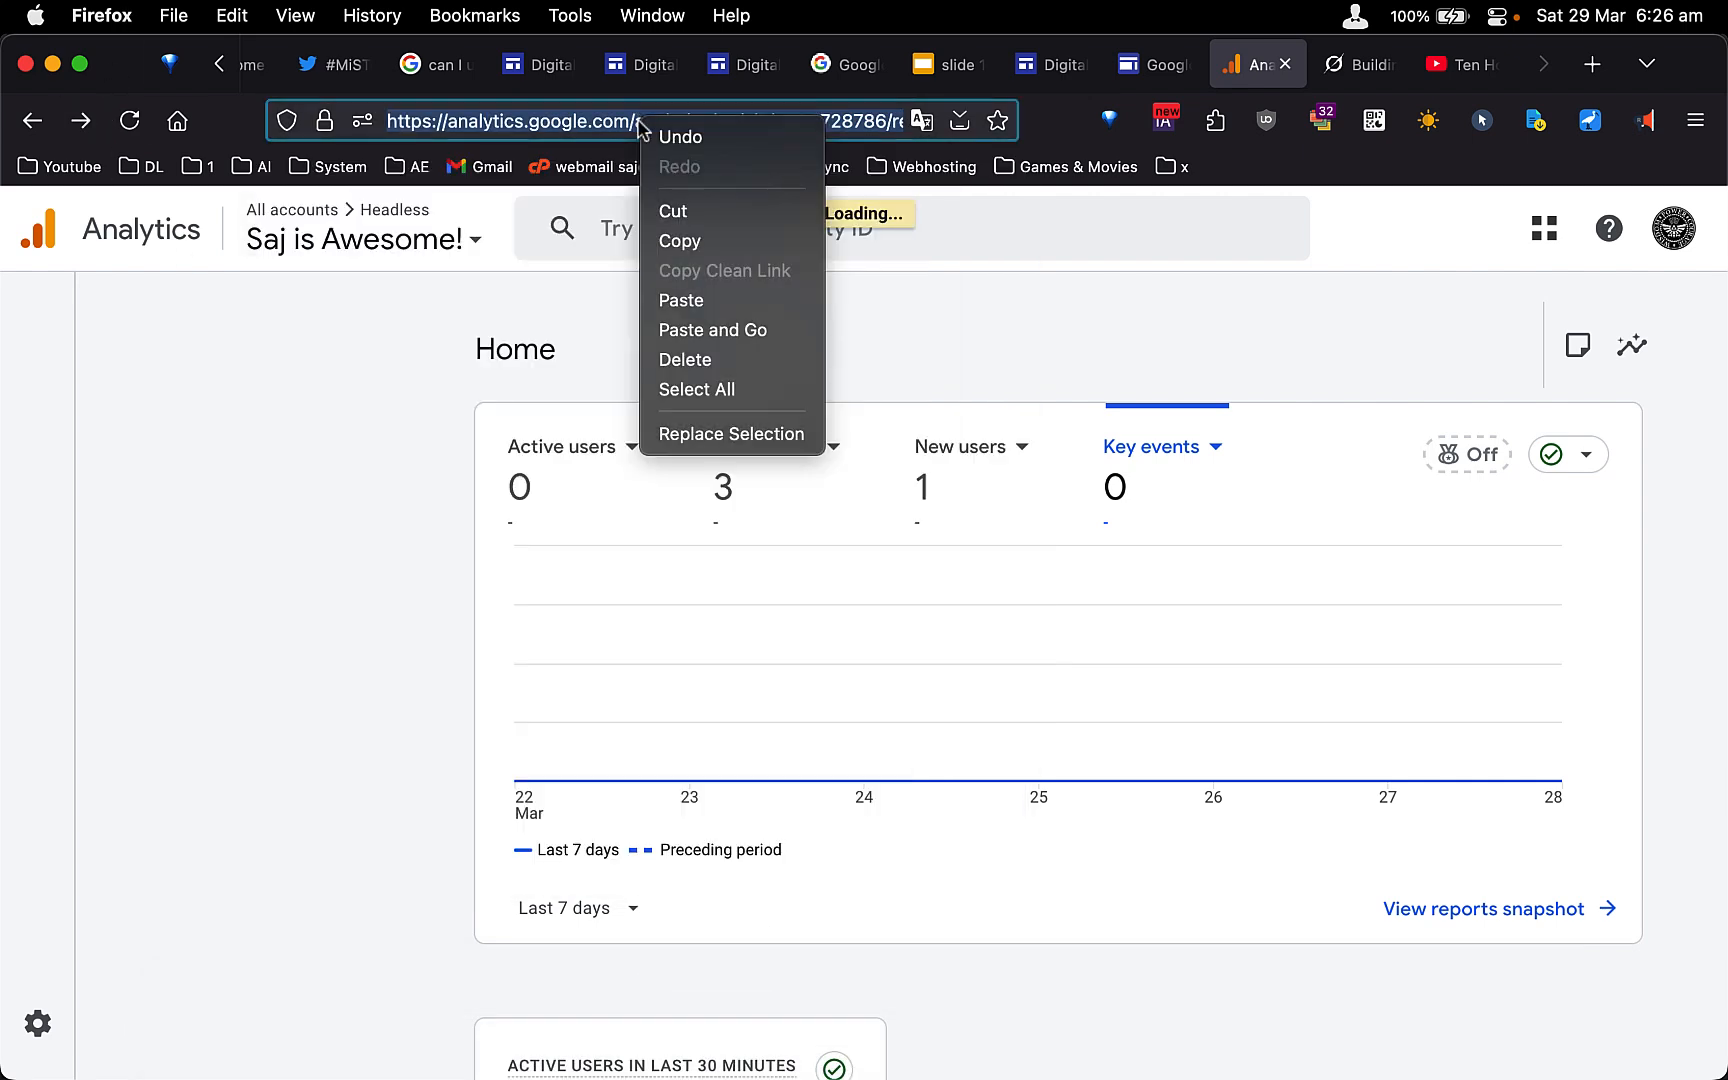
{"action": "left_click", "coordinate": [669, 238]}
{"action": "mouse_move", "coordinate": [790, 1060]}
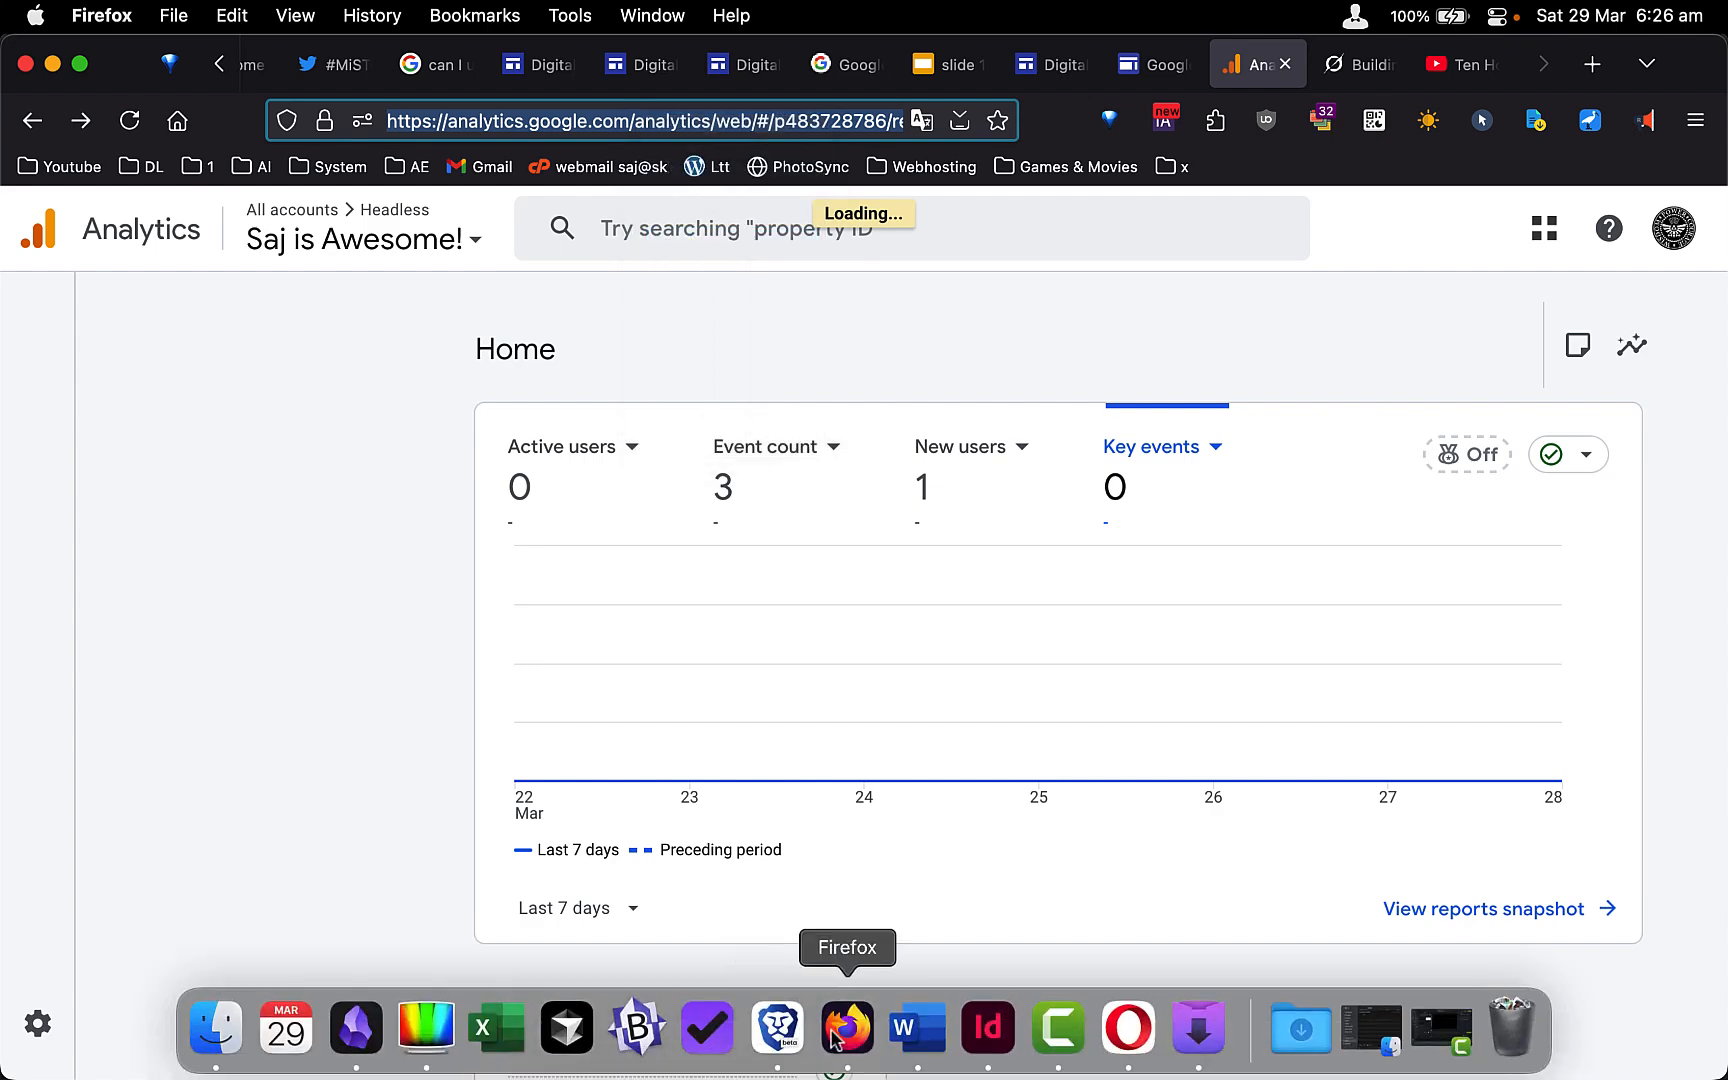
{"action": "left_click", "coordinate": [757, 1037]}
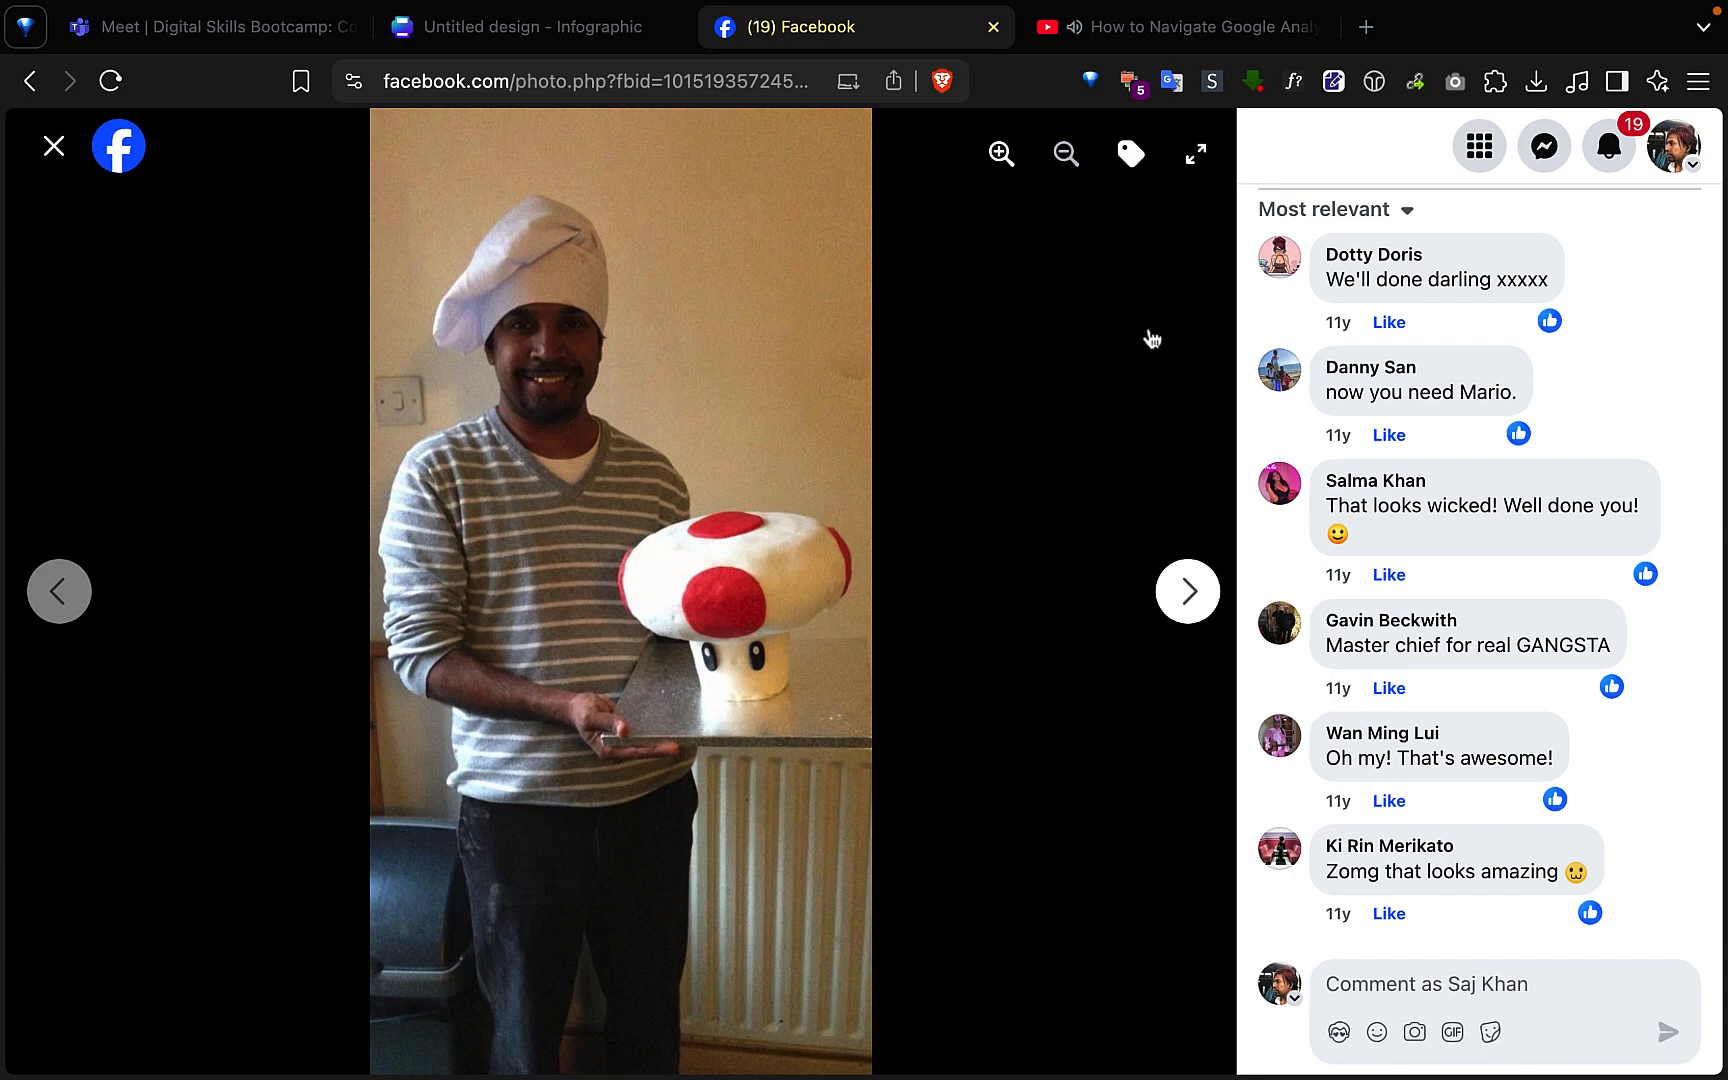
{"action": "left_click", "coordinate": [1366, 28]}
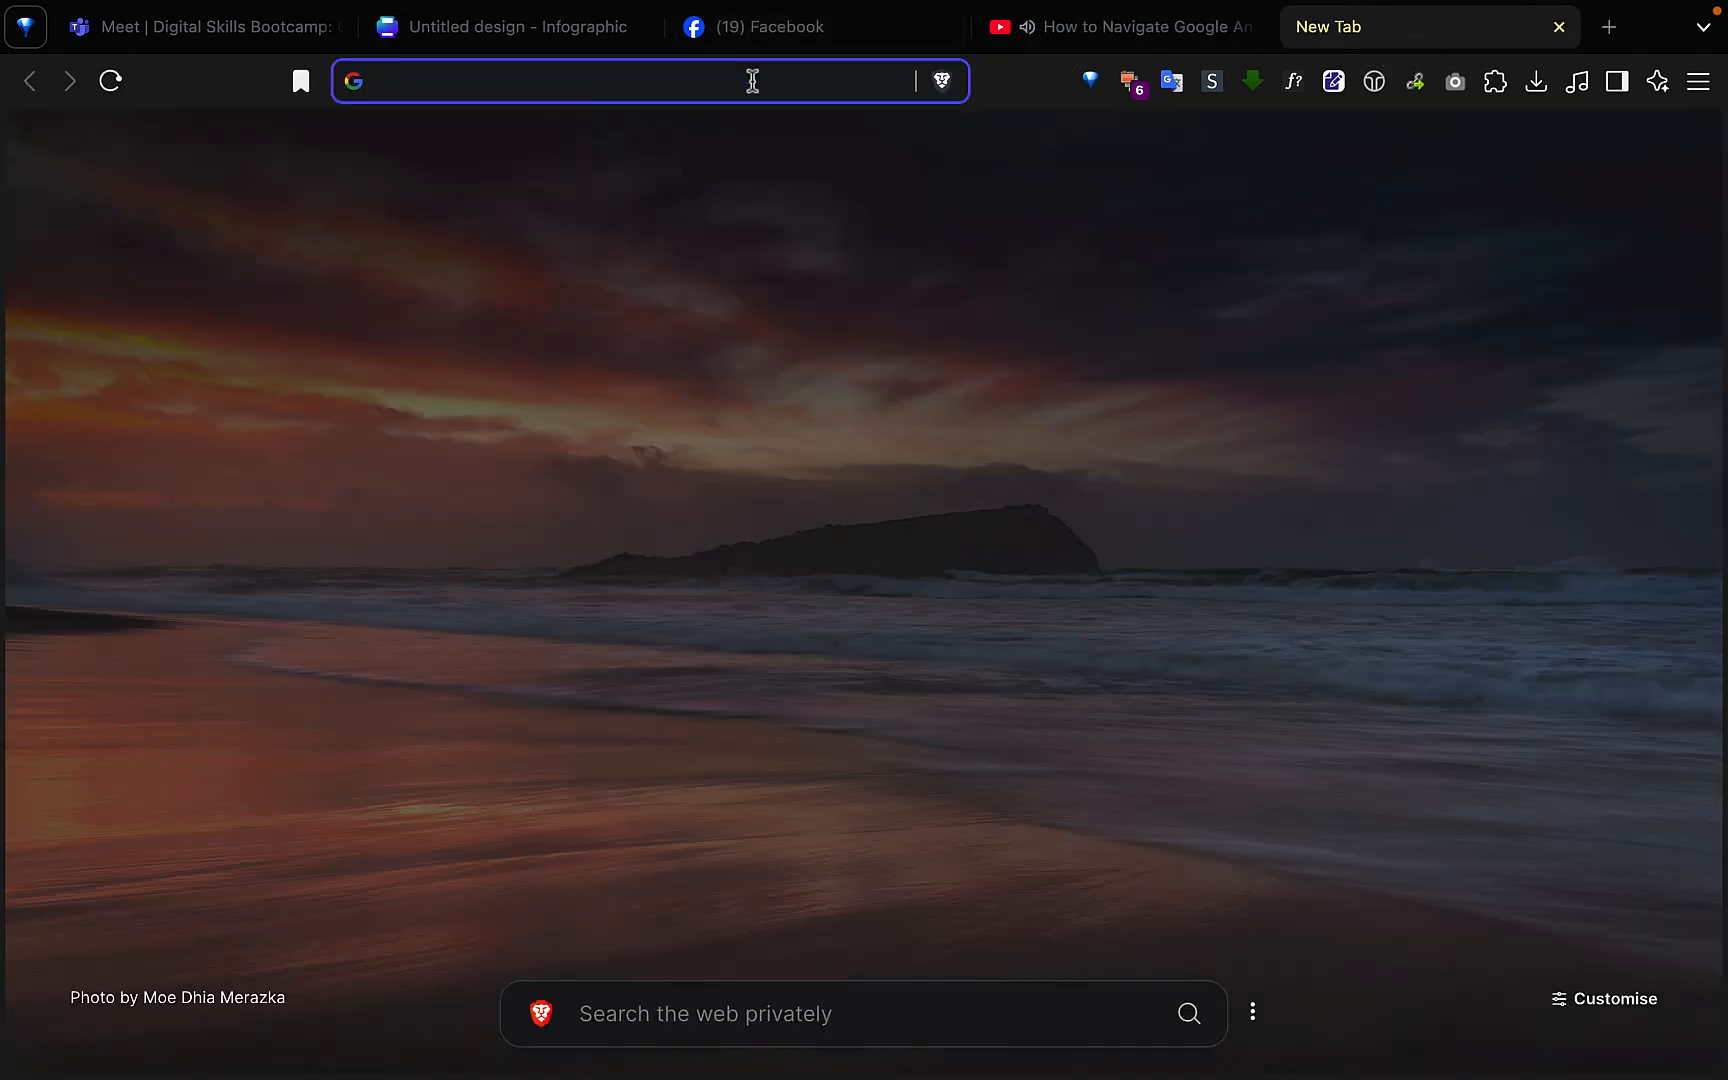
{"action": "right_click", "coordinate": [752, 81]}
{"action": "left_click", "coordinate": [810, 274]}
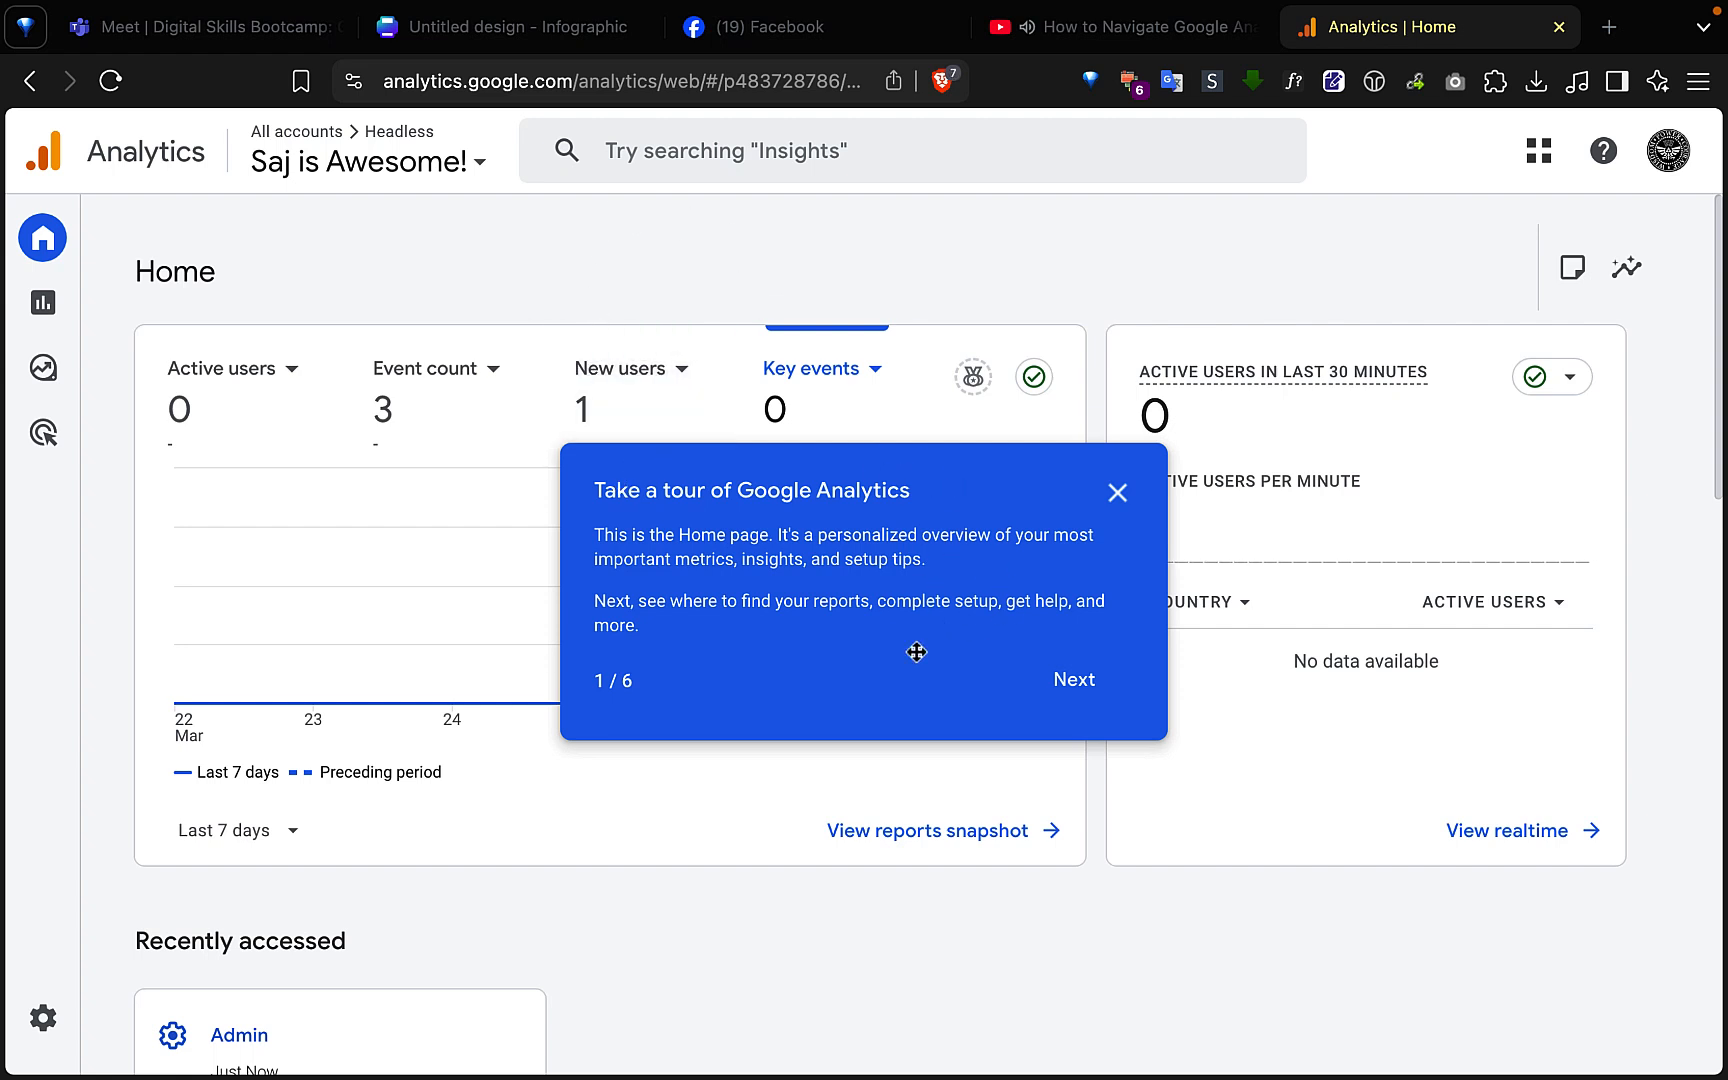
Advance the Google Analytics guided tour to its fifth page, about searching in Analytics.
{"action": "left_click", "coordinate": [1080, 680]}
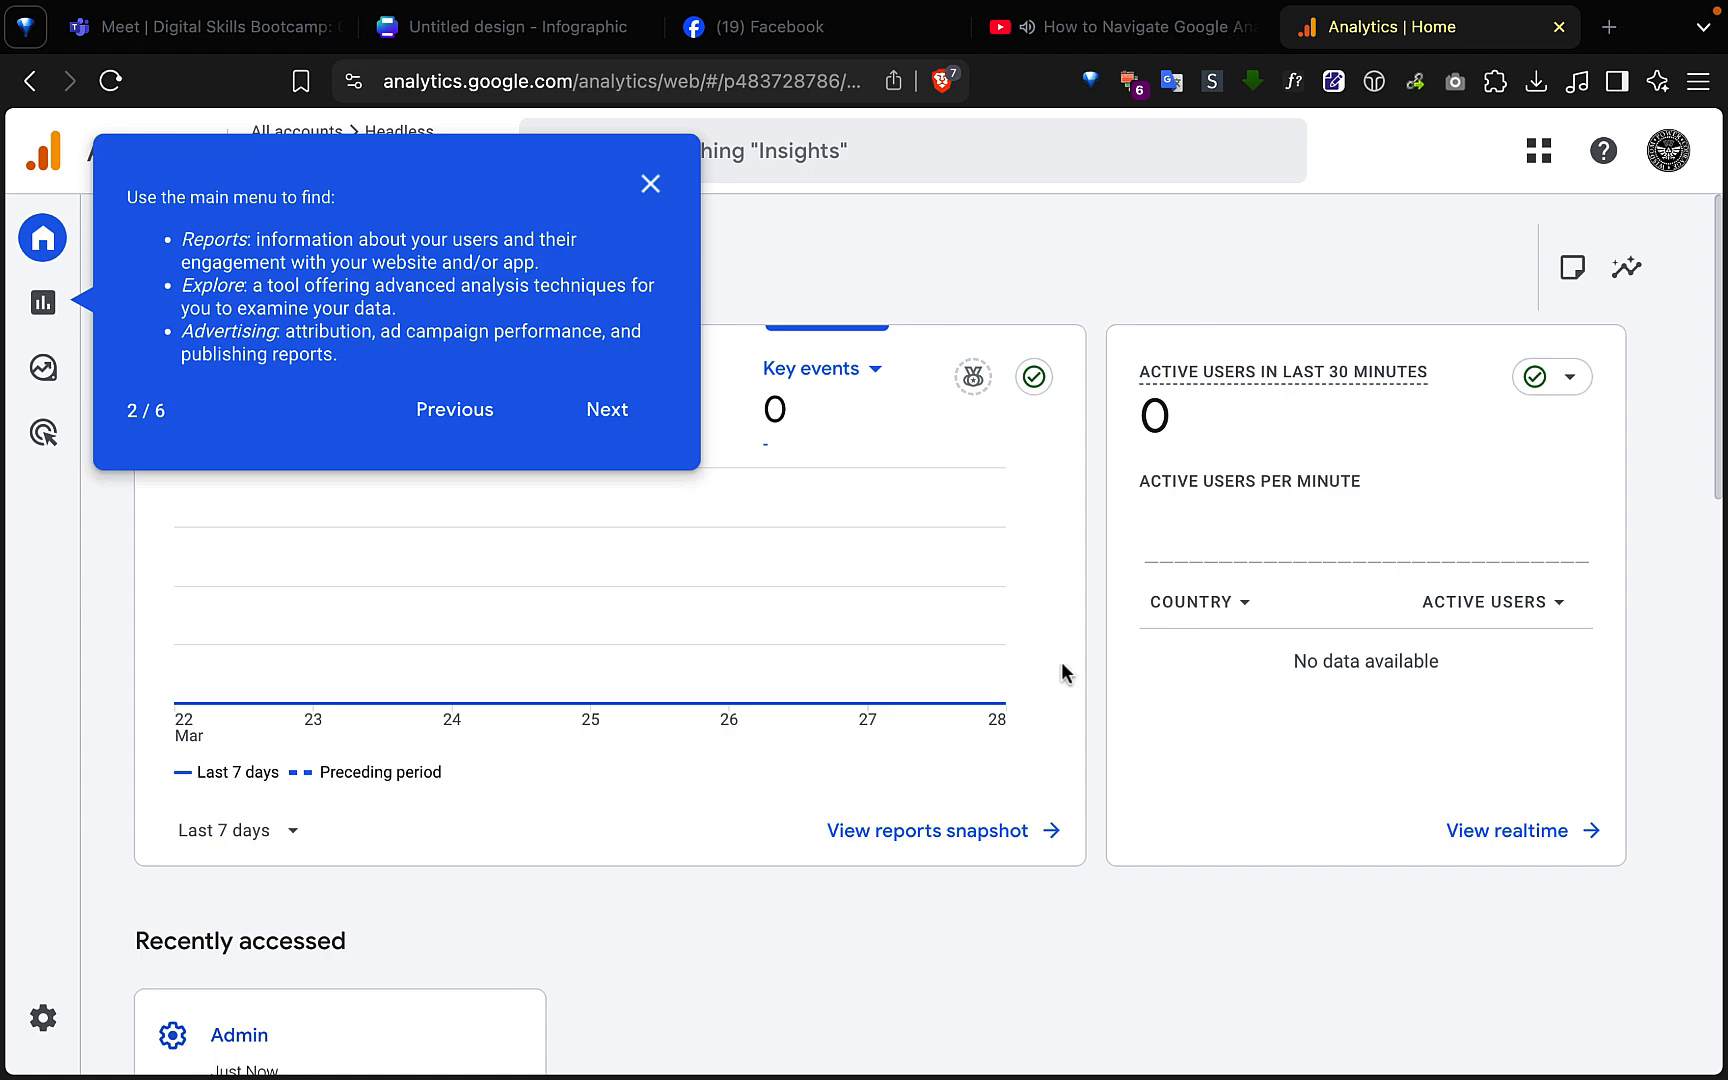
{"action": "left_click", "coordinate": [584, 416]}
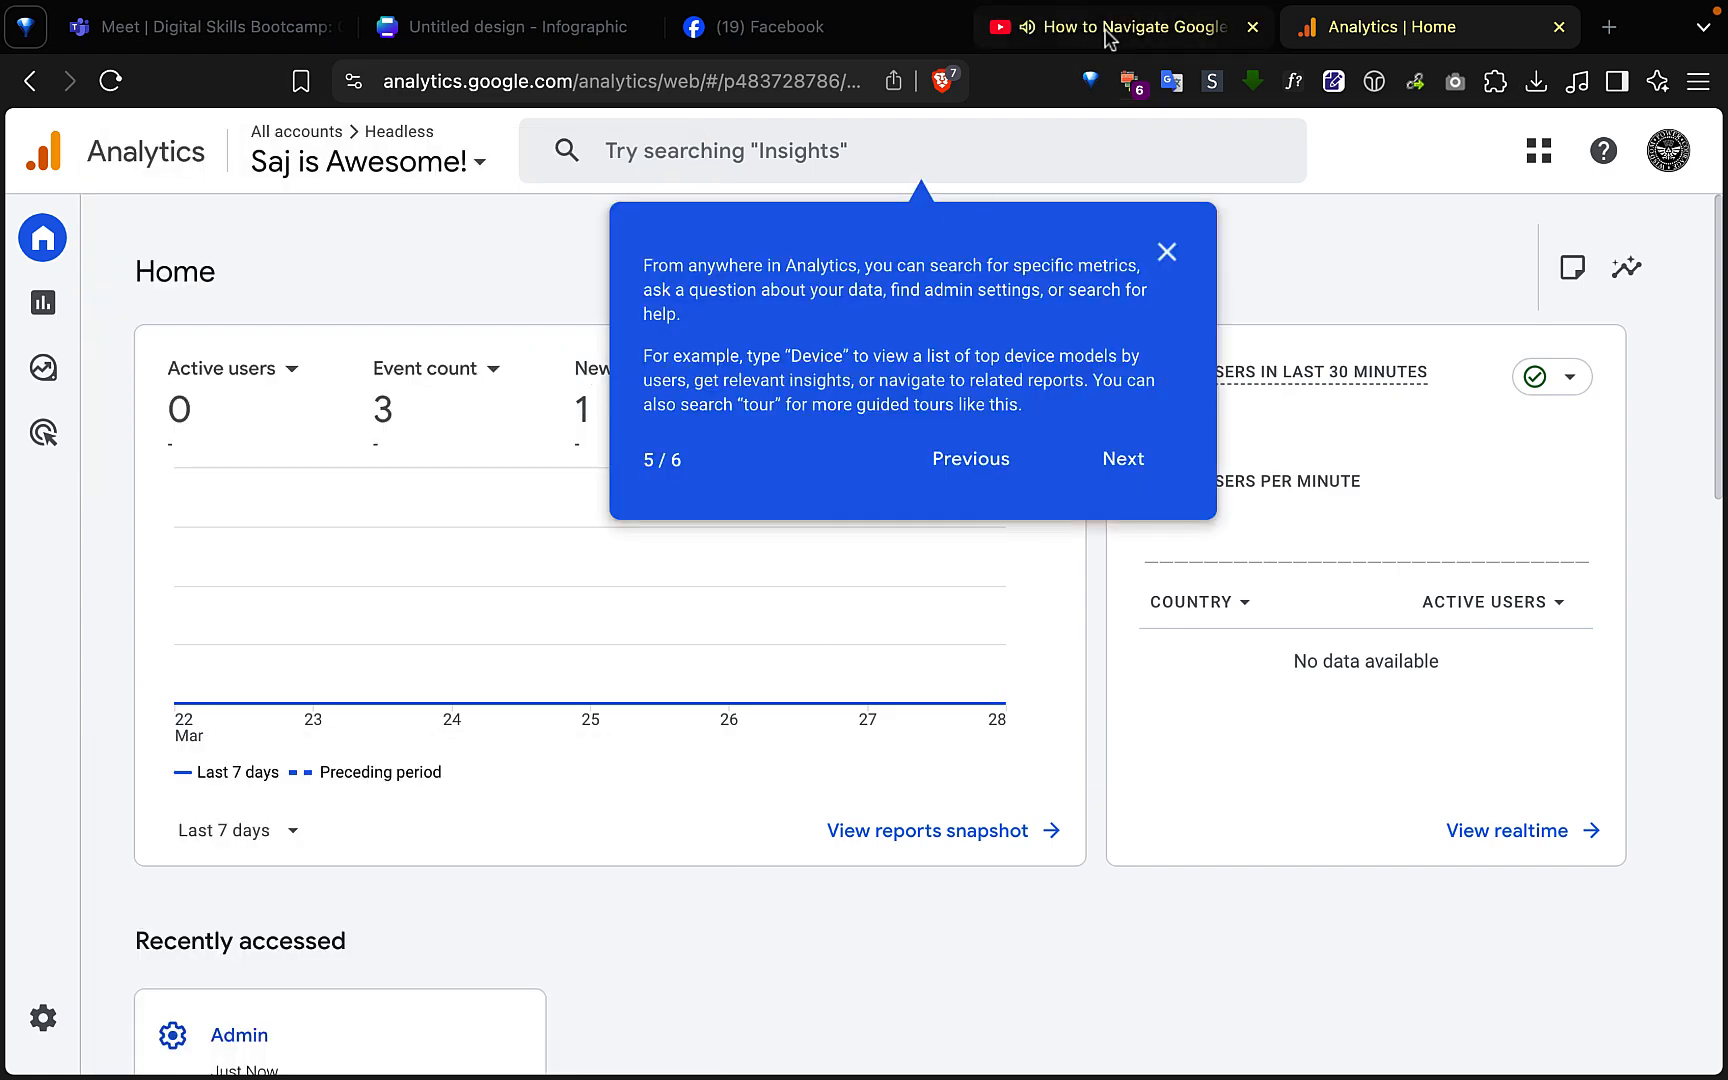
Switch to the YouTube video "How to Navigate Google Analytics: Dashboard Explained For Beginners (2020)", jump to the Home Screen Overview at 3:32 and pause it.
{"action": "left_click", "coordinate": [1113, 33]}
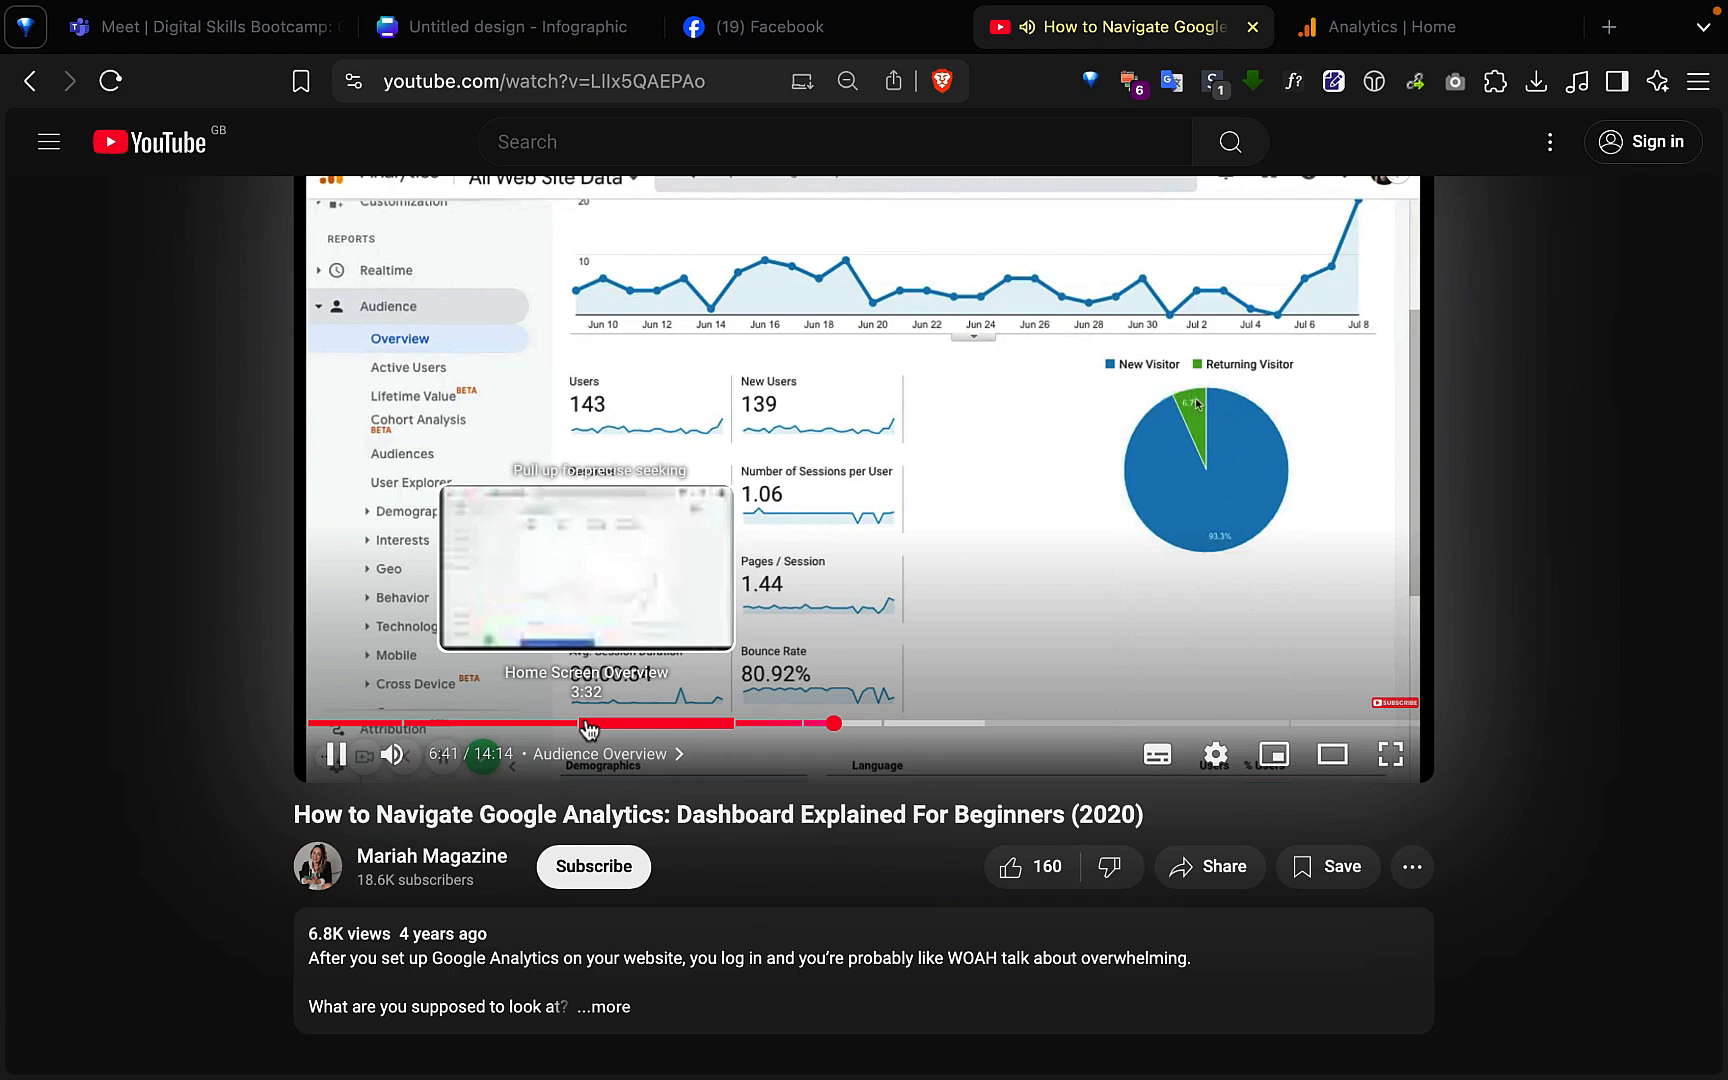
{"action": "left_click", "coordinate": [586, 722]}
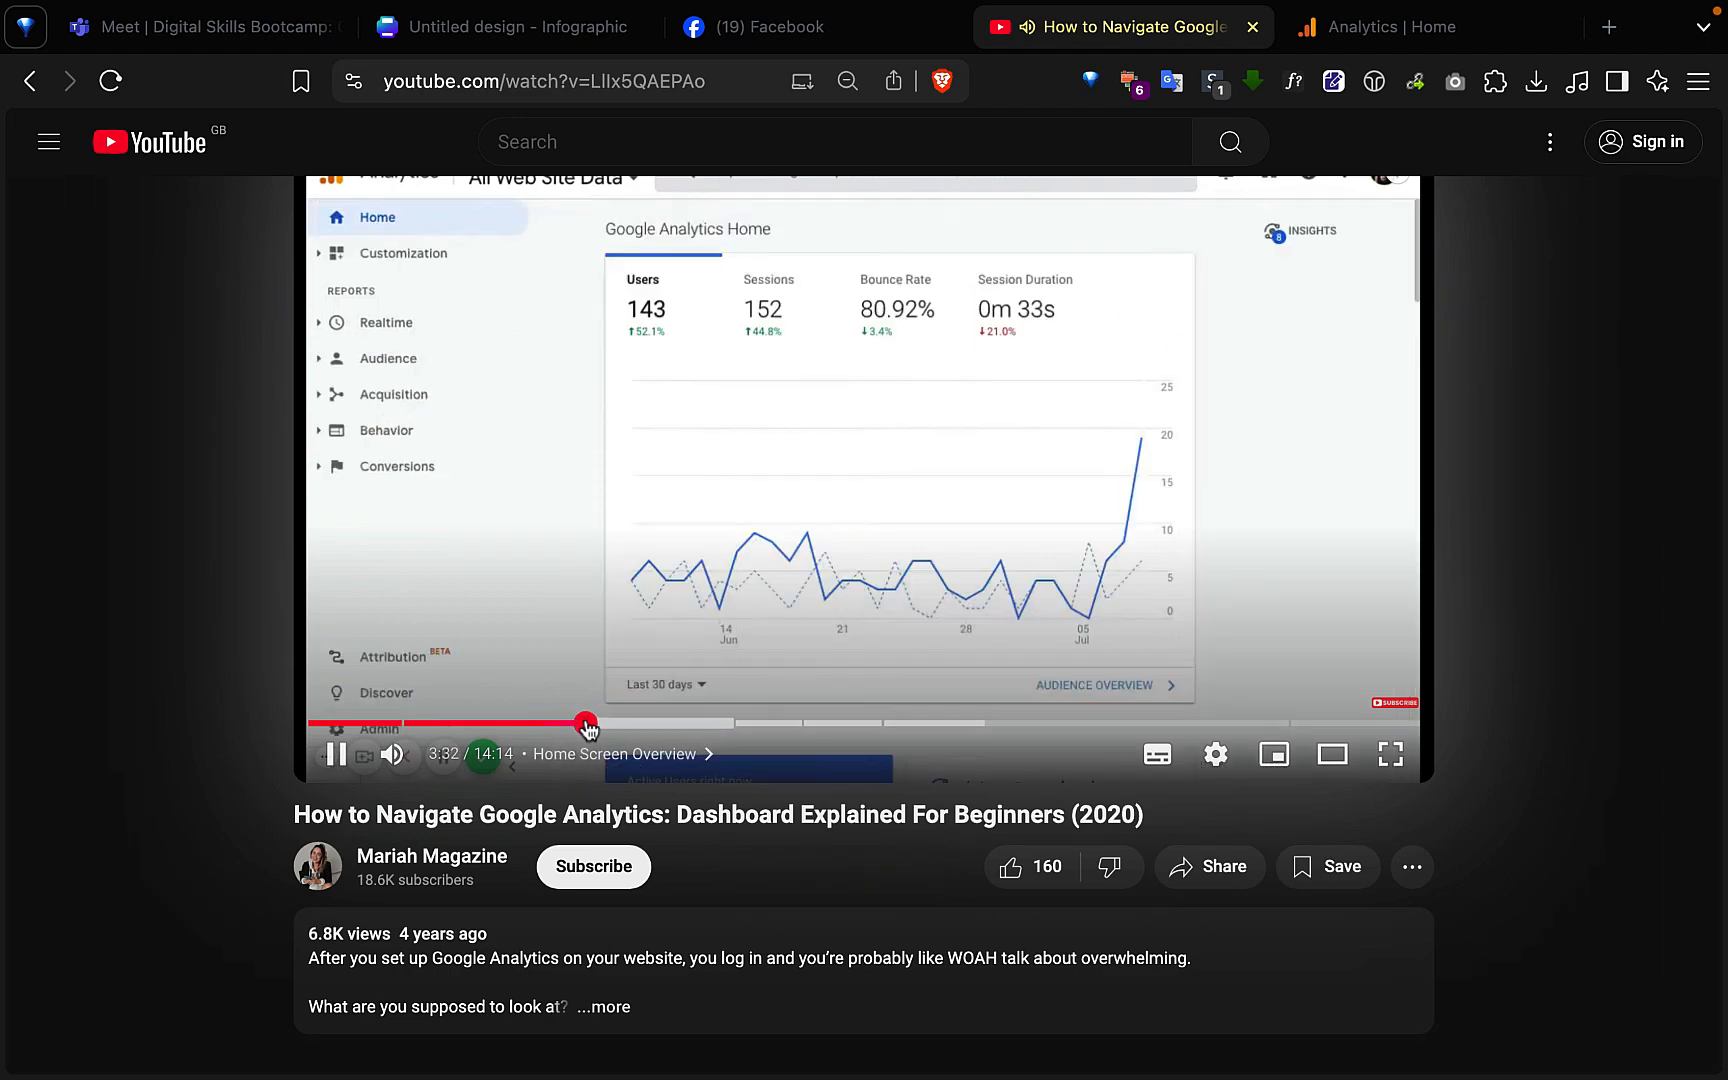
{"action": "left_click", "coordinate": [336, 754]}
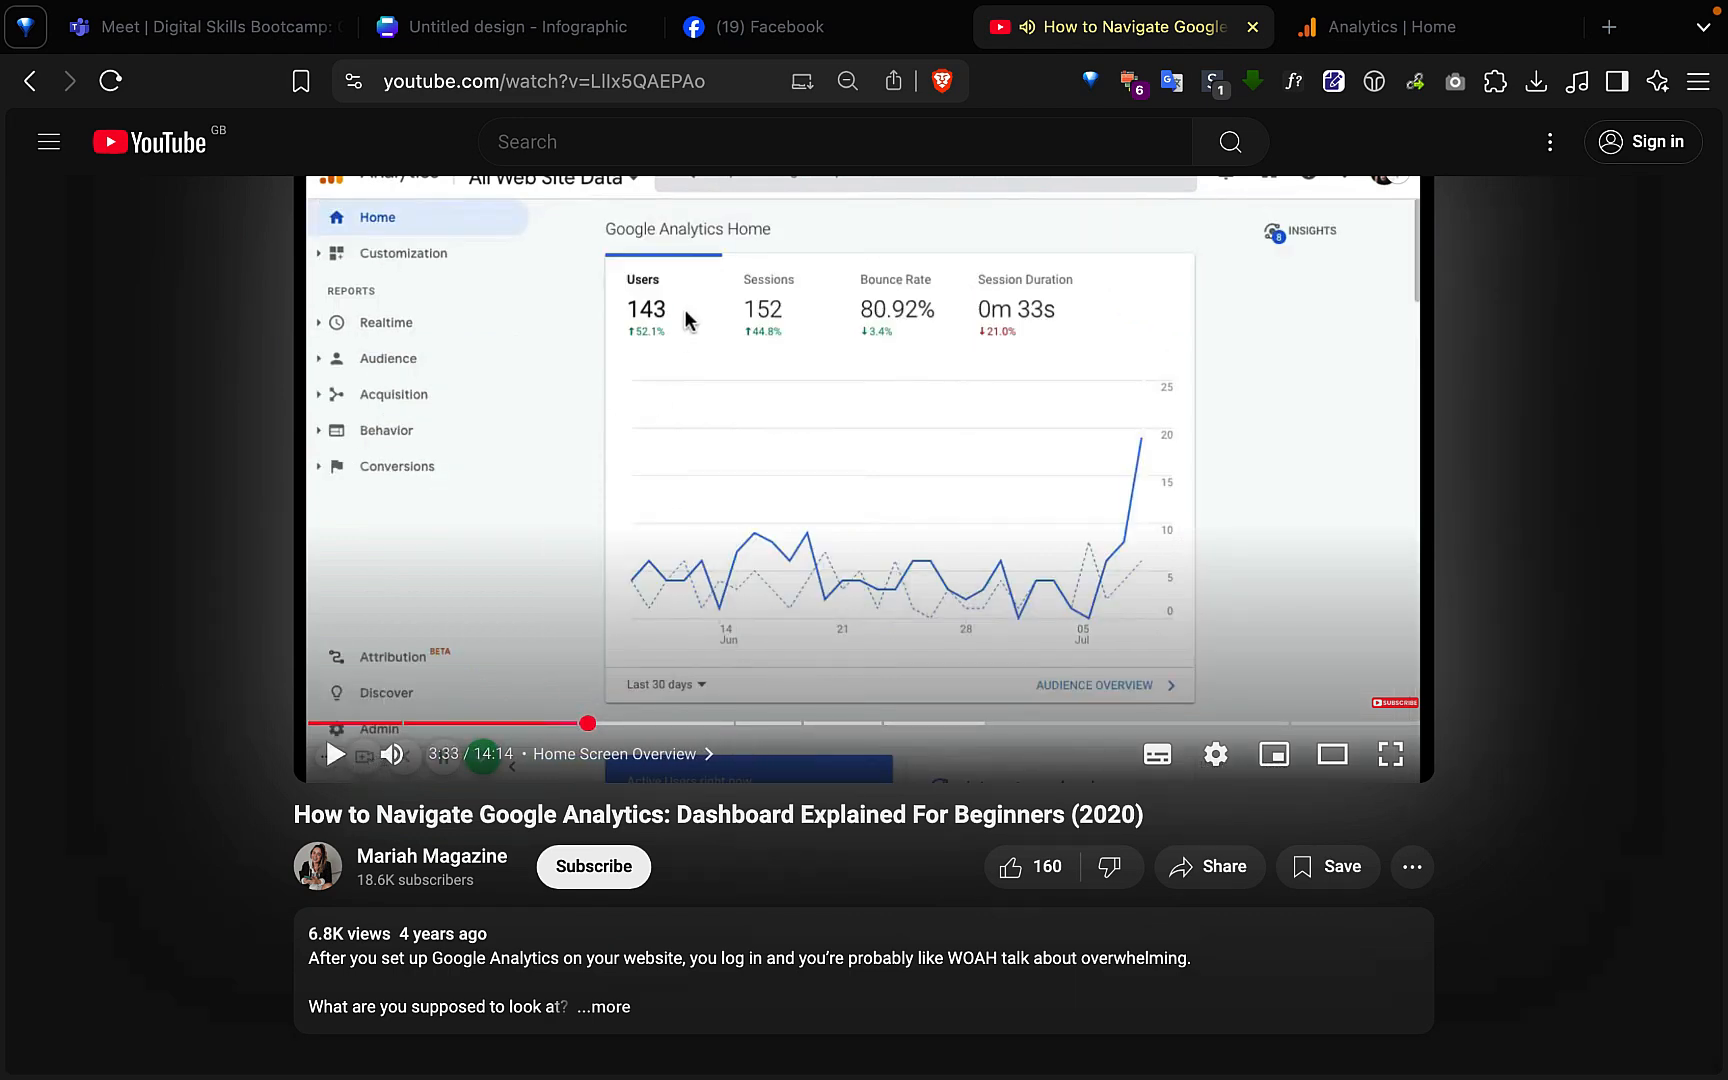